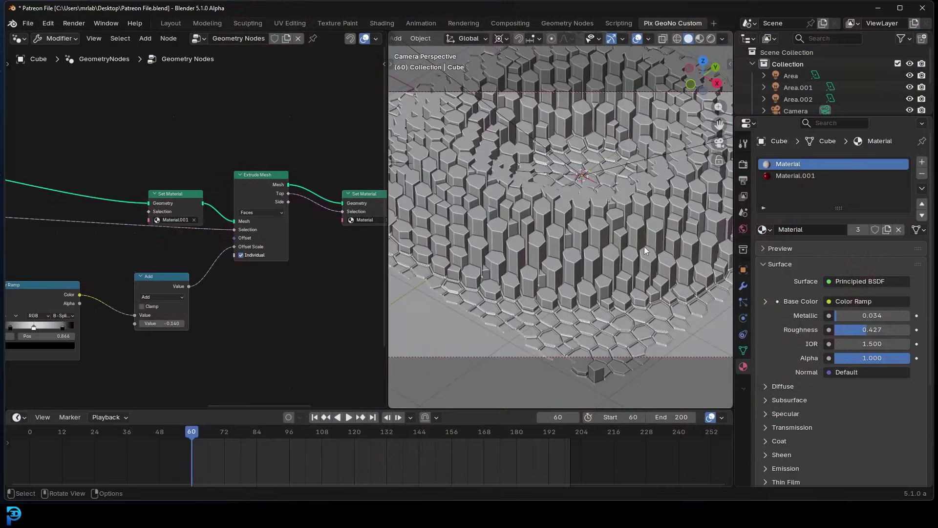
- Play the finished animation of the hexagonal columns from frame 60 and examine the motion from the camera and an orbited view
scroll(631, 251, "up", 2)
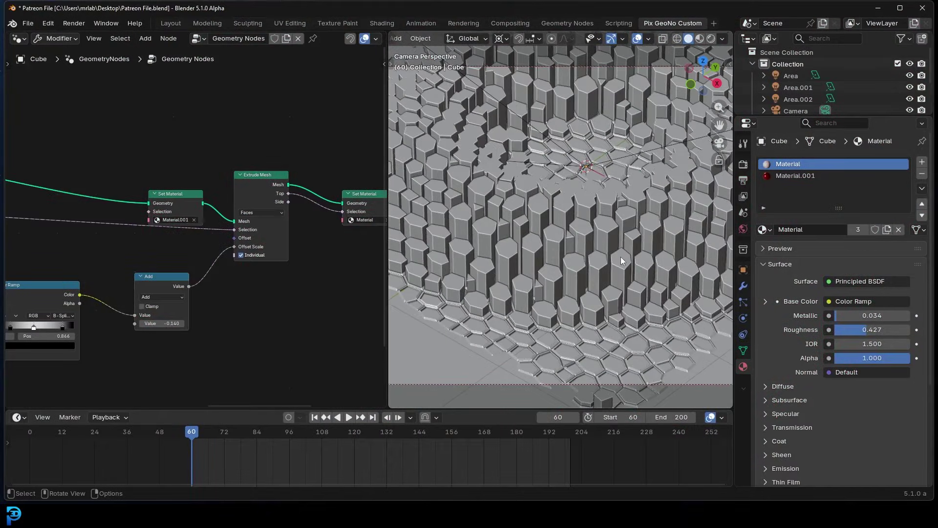
key("space")
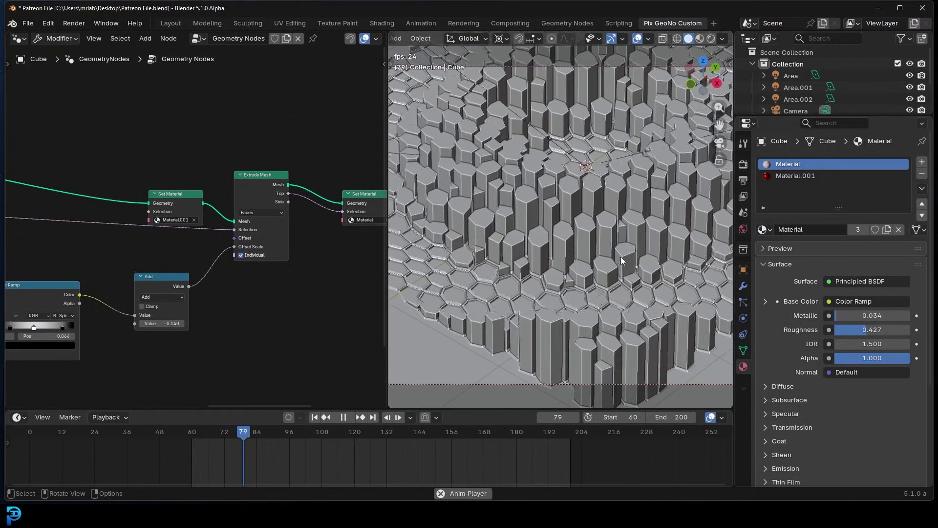
middle_click_drag(620, 256, 572, 194)
scroll(573, 194, "up", 8)
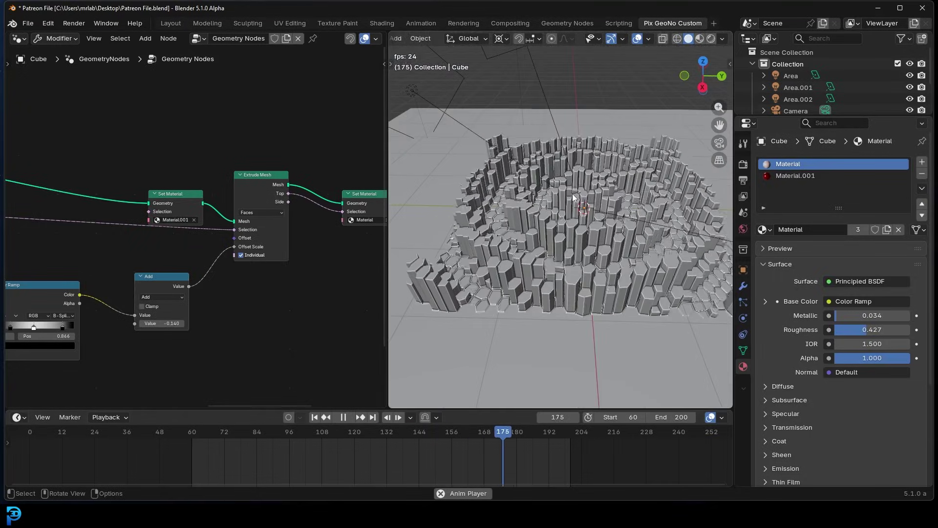
key("space")
- Show the hexagonal columns in rendered shading and look at them through the scene camera
middle_click_drag(573, 194, 582, 240)
key("grave")
left_click(590, 174)
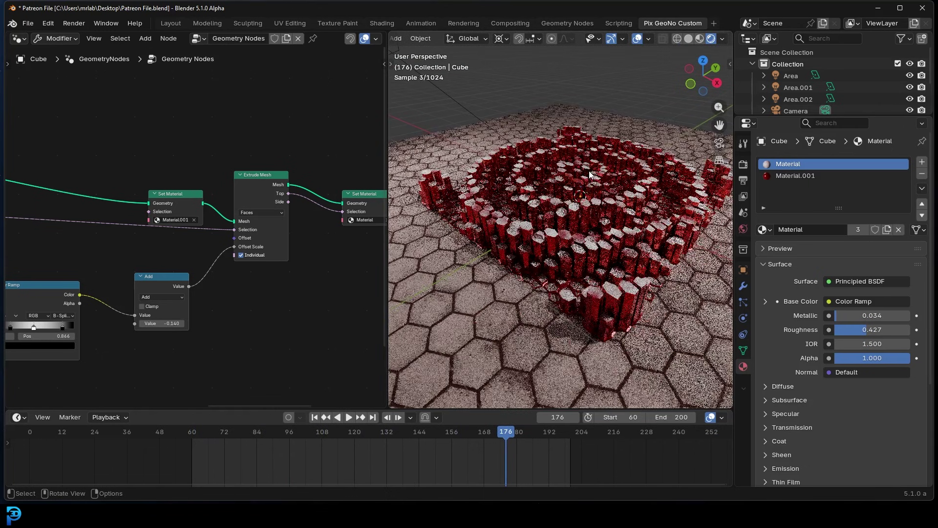
key("KP_0")
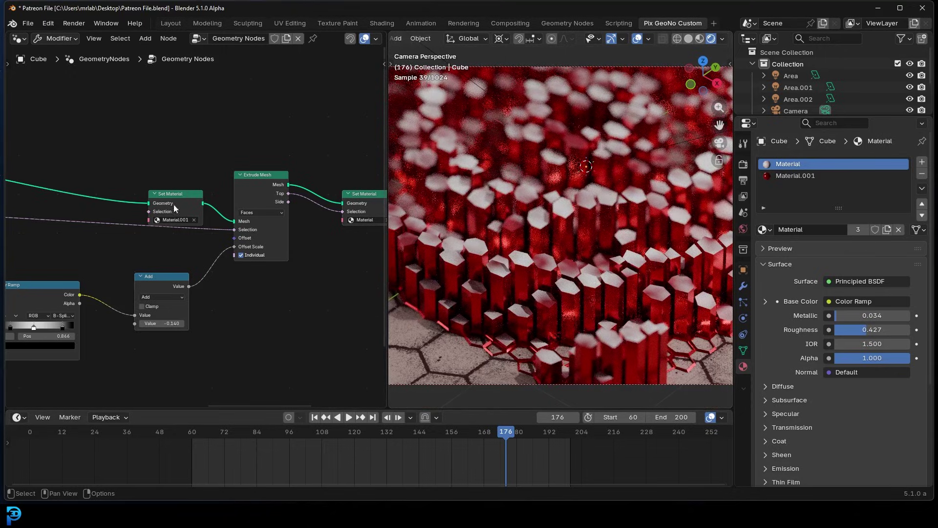
- Examine the full geometry node tree of the finished example
scroll(173, 236, "down", 4)
scroll(99, 212, "down", 2)
middle_click_drag(100, 212, 241, 214)
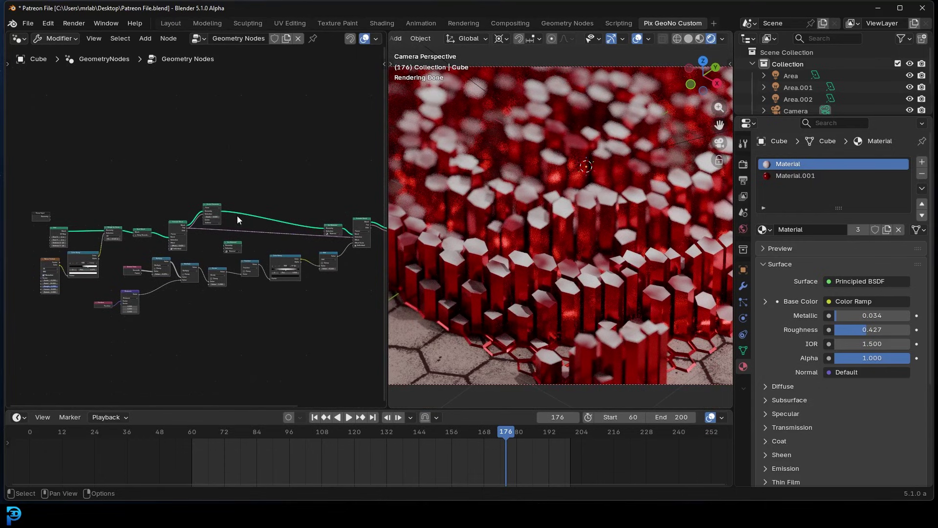
scroll(197, 227, "up", 3)
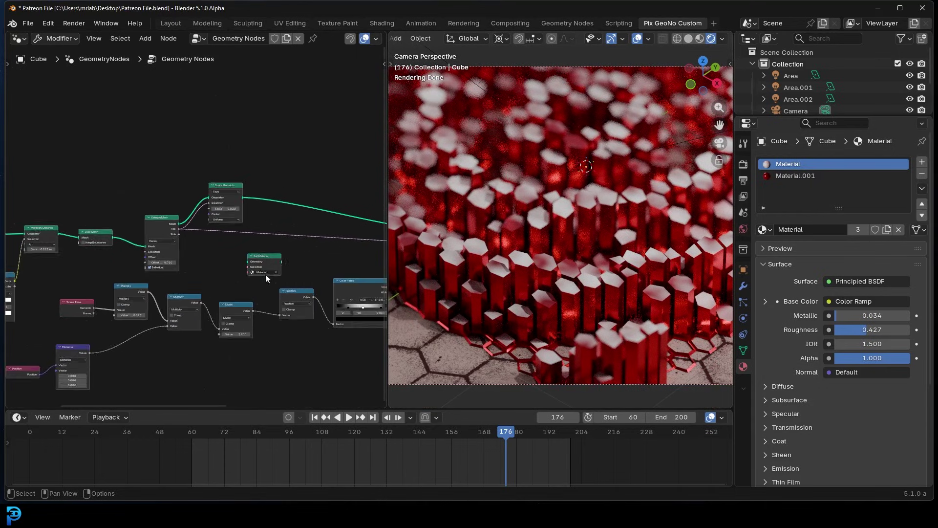
scroll(265, 274, "down", 2)
- Return the viewport to solid shading and examine the hexagonal columns around the camera frame
key("z")
left_click(682, 157)
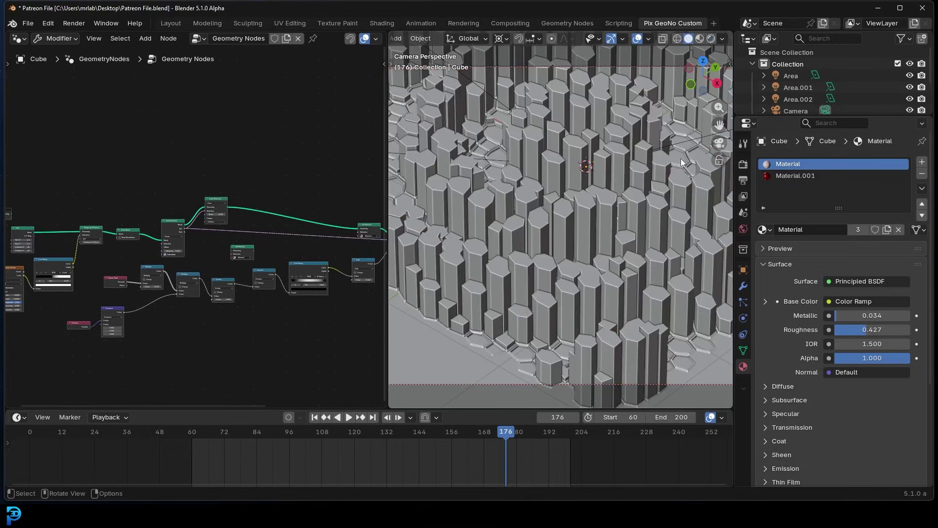
scroll(564, 176, "down", 3)
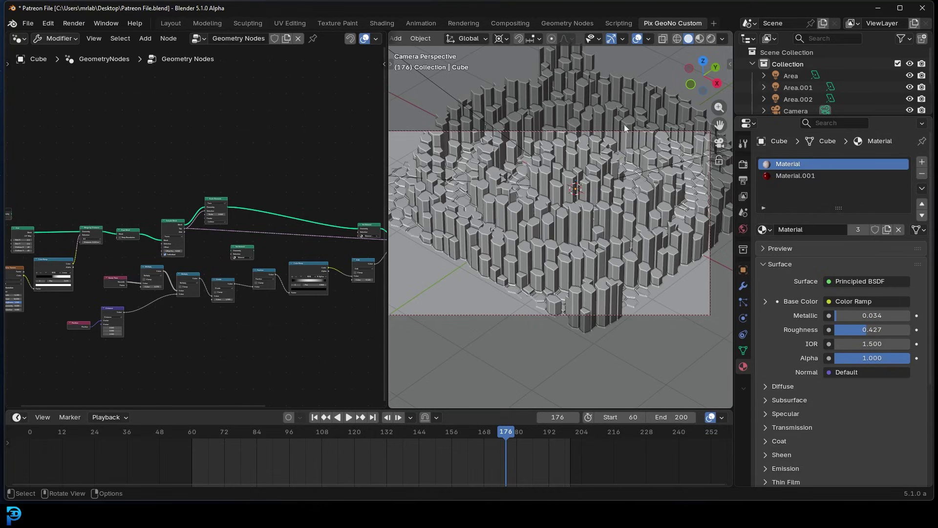
scroll(562, 176, "up", 3)
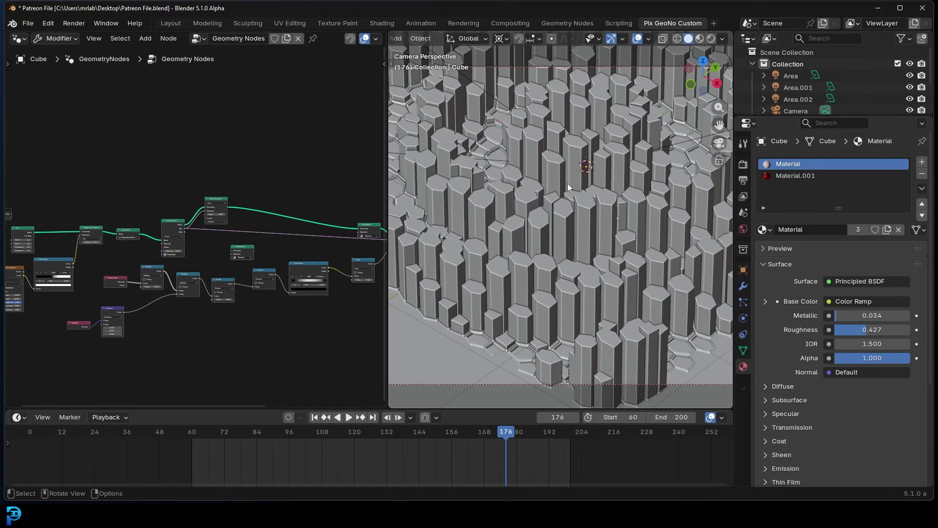
middle_click_drag(616, 152, 600, 205)
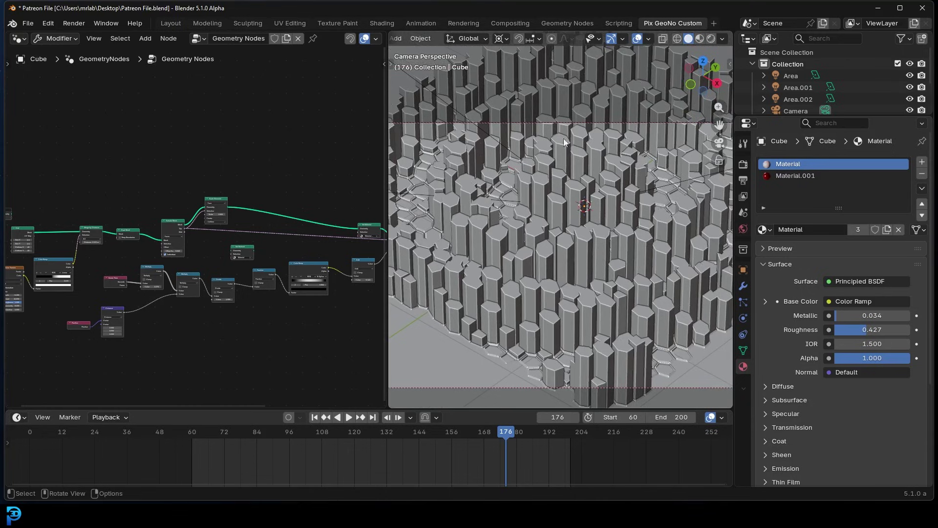
key("space")
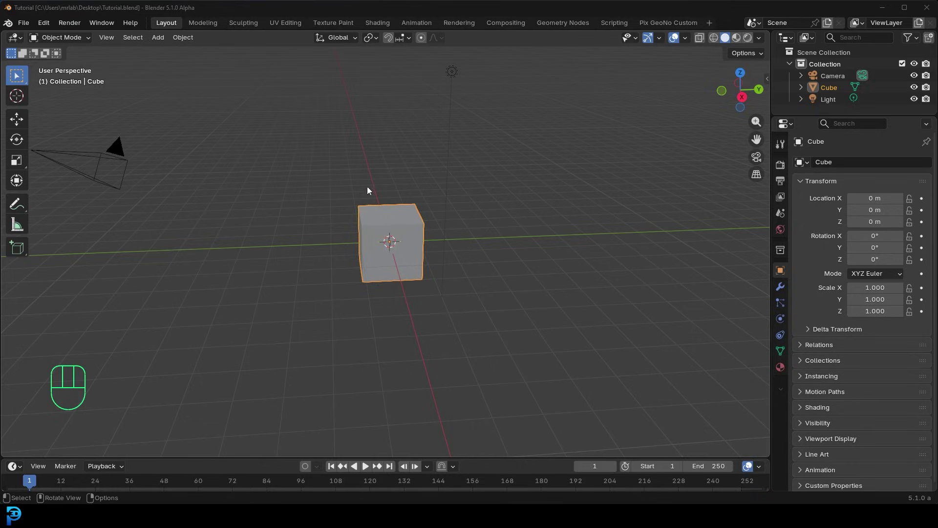
- Select the default cube, create a new geometry node tree on it, and open the Pix GeoNo Custom workspace
middle_click_drag(376, 190, 386, 208)
left_click(388, 205)
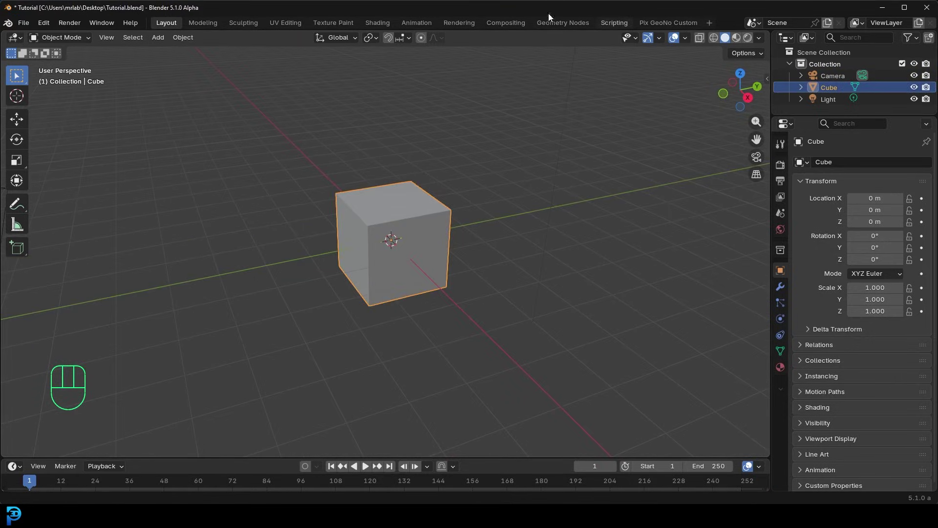
left_click(561, 23)
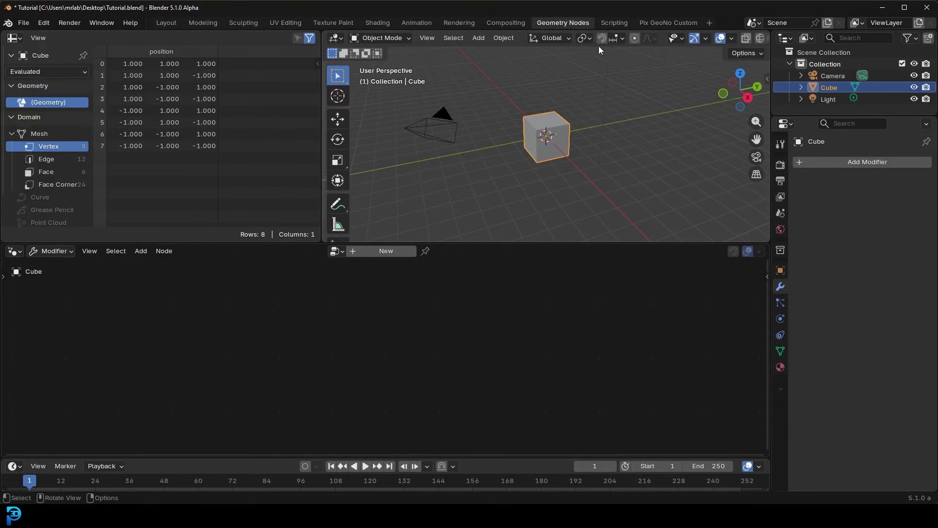
left_click(667, 23)
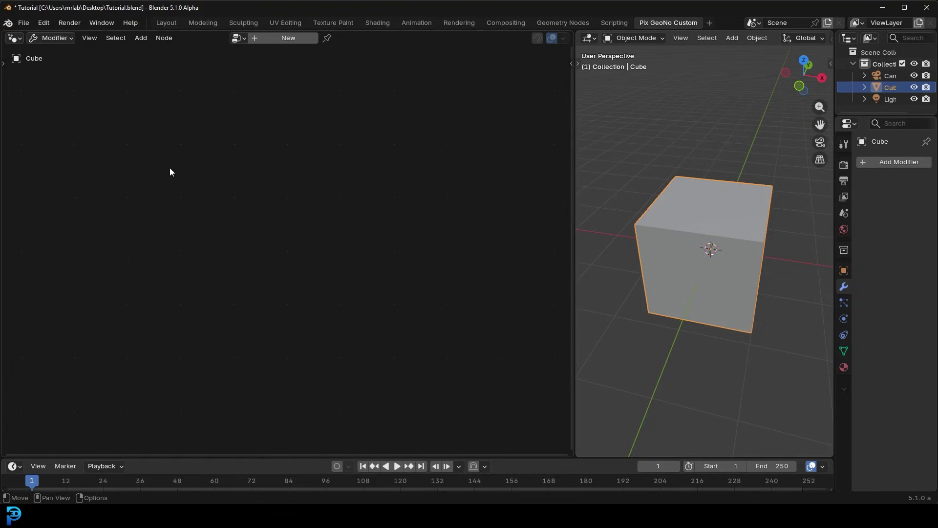
left_click(556, 25)
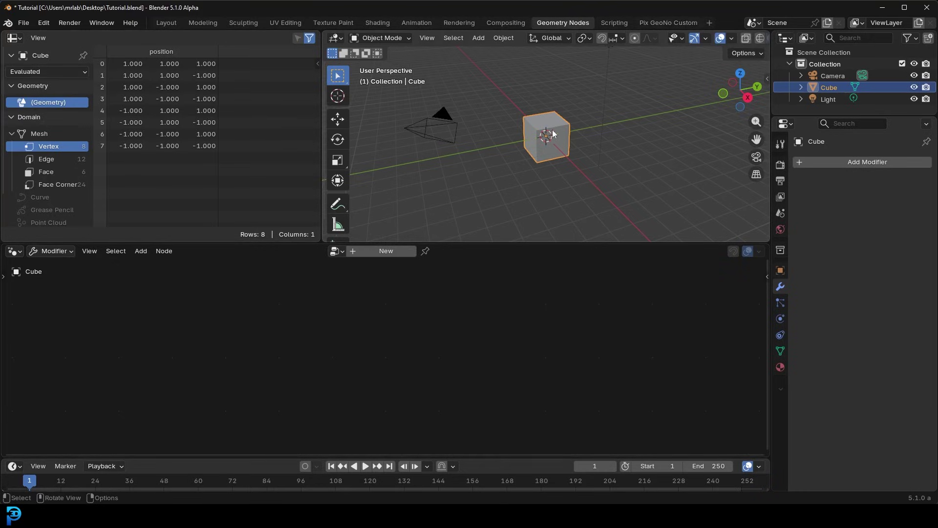
left_click(387, 252)
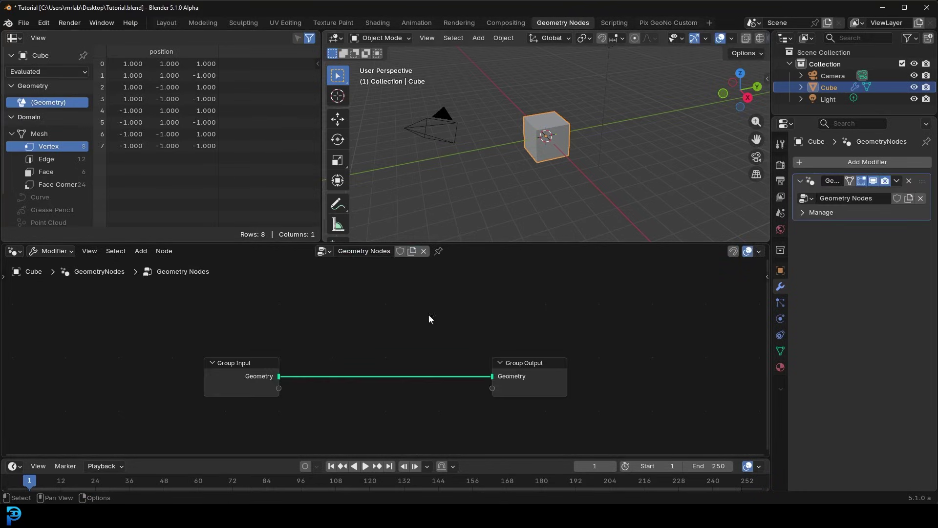
left_click(650, 23)
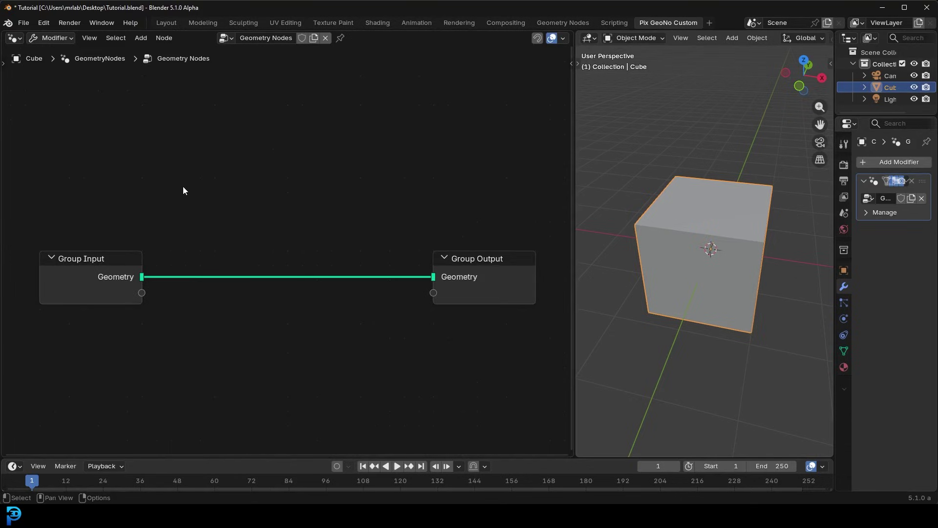
- Add a Grid node, connect its Mesh to the Group Output geometry, and move the Group Input node out of the way
key("shift+a")
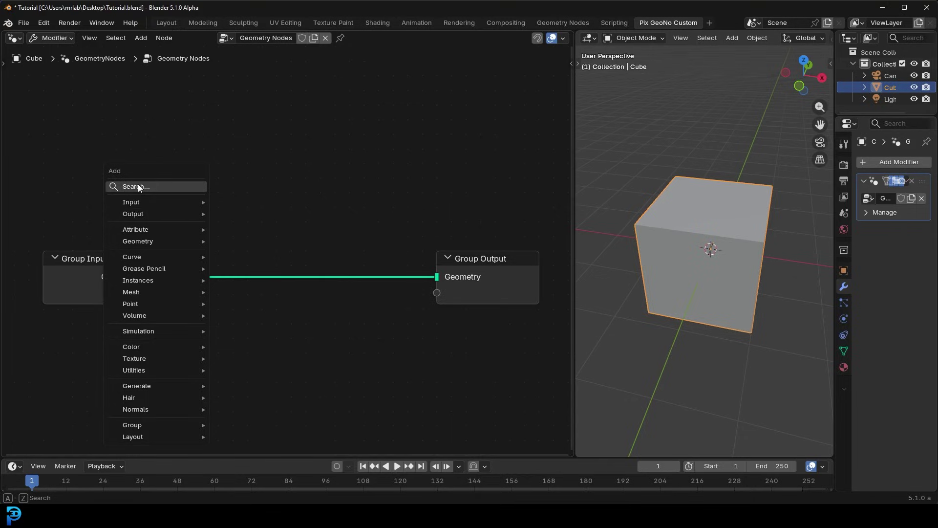
left_click(138, 184)
type("grid")
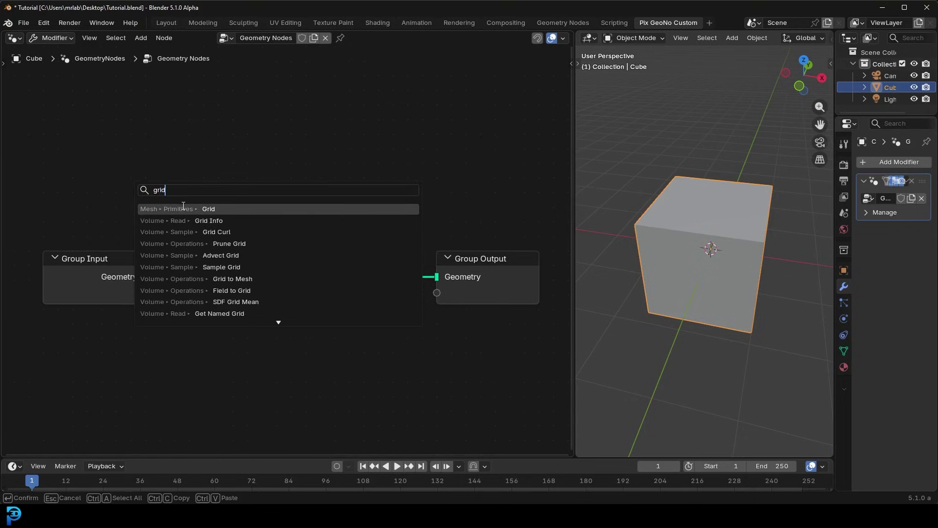
key("Return")
left_click(112, 120)
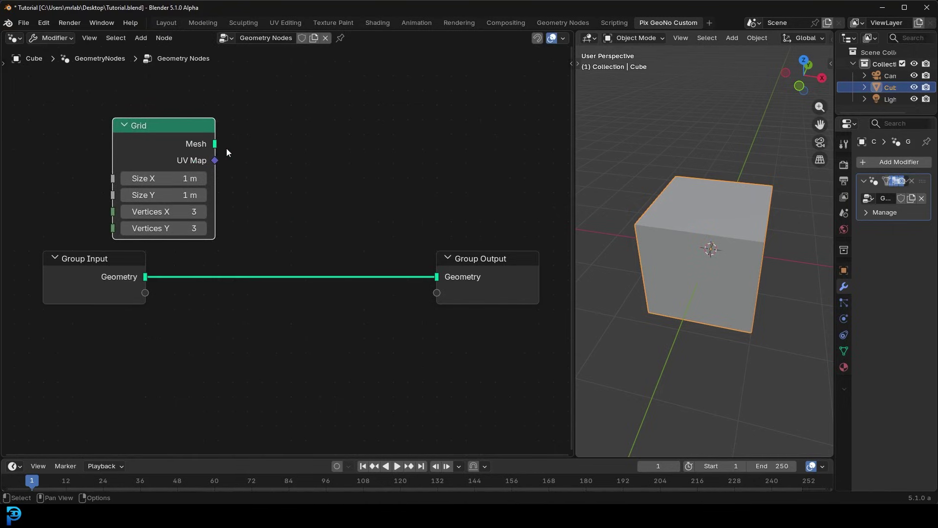
left_click_drag(215, 143, 446, 283)
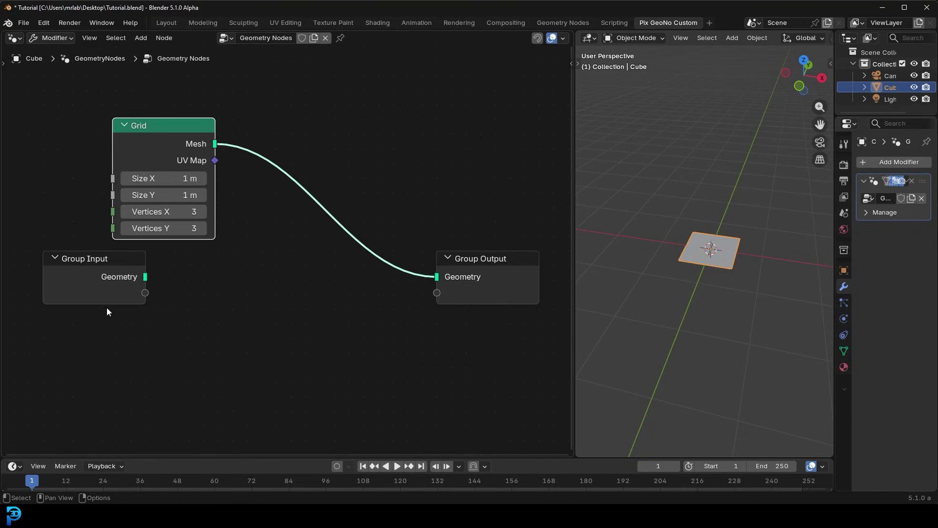
left_click_drag(94, 281, 113, 348)
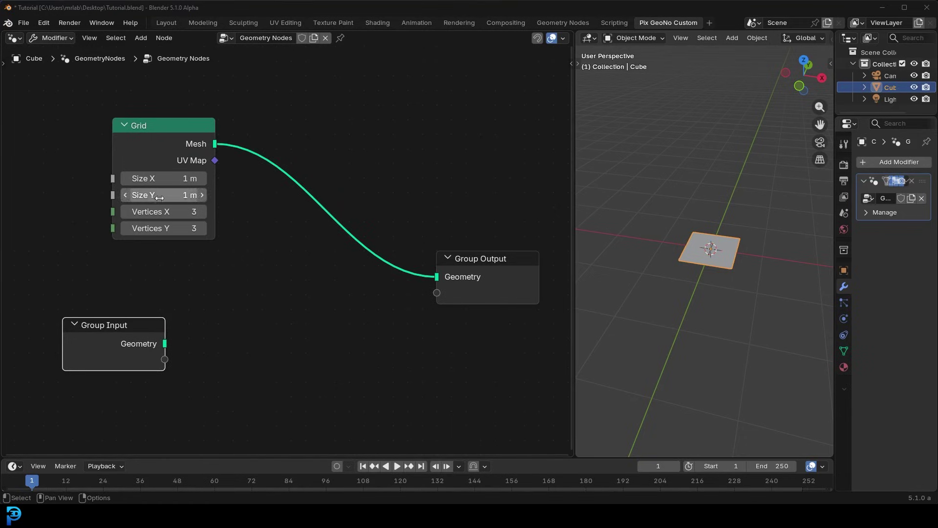
- Set the Grid node's size to 4.5 m and its vertices to 42 in both X and Y
left_click_drag(163, 178, 163, 178)
type("4.5")
key("Return")
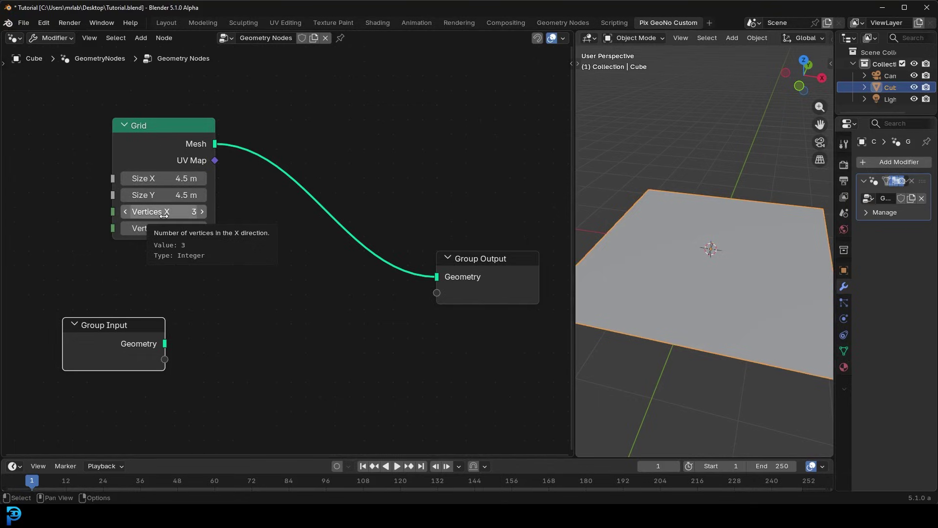
left_click(164, 215)
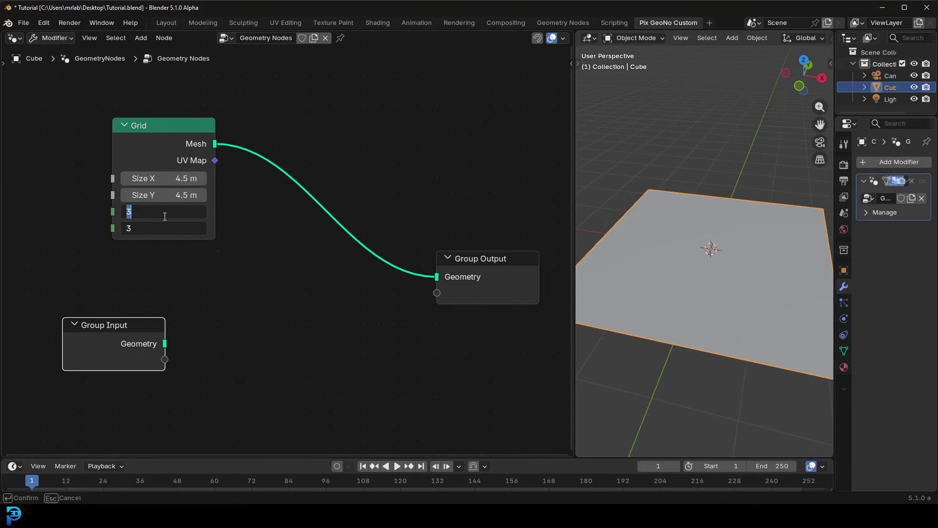
type("42")
key("Return")
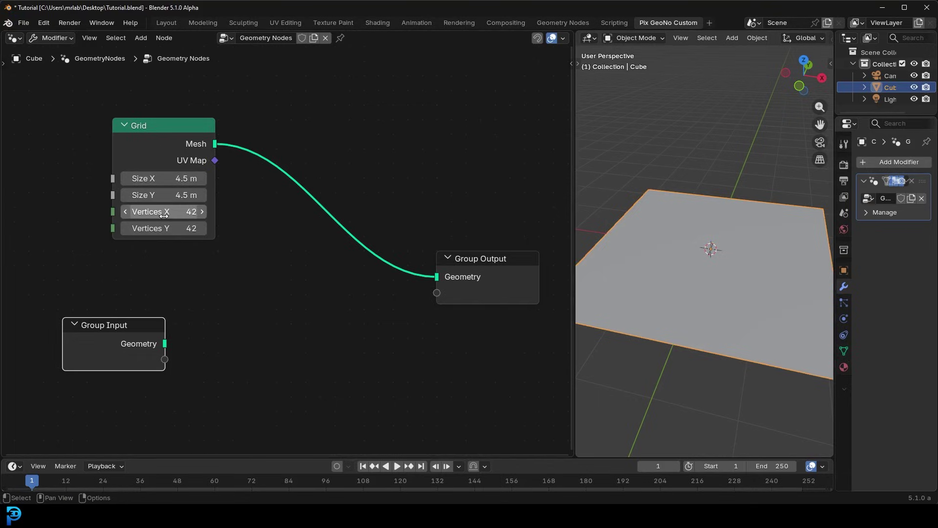
- Display the viewport in wireframe shading and inspect the grid's subdivisions
scroll(727, 275, "down", 2)
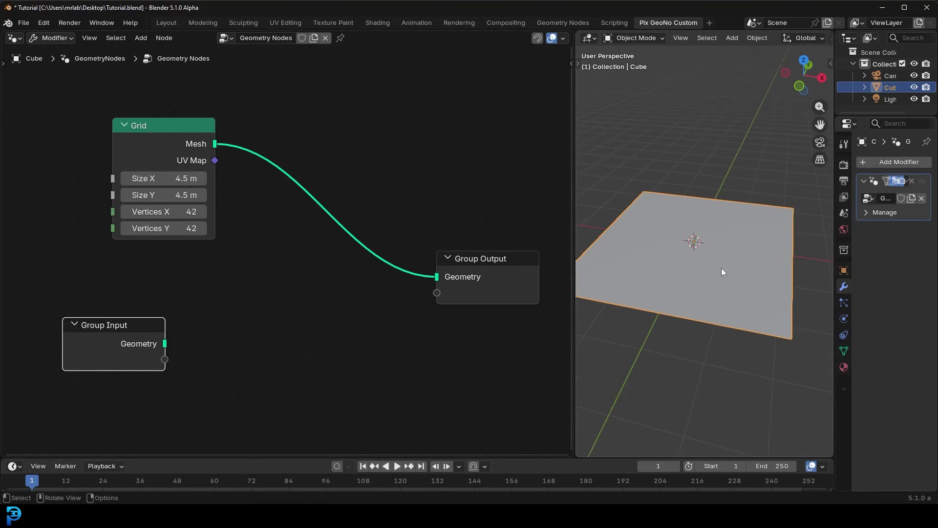
key("z")
left_click(654, 203)
mouse_move(654, 204)
middle_mouse_down()
mouse_move(722, 248)
mouse_move(731, 233)
mouse_move(724, 240)
mouse_move(726, 230)
mouse_move(740, 251)
middle_mouse_up()
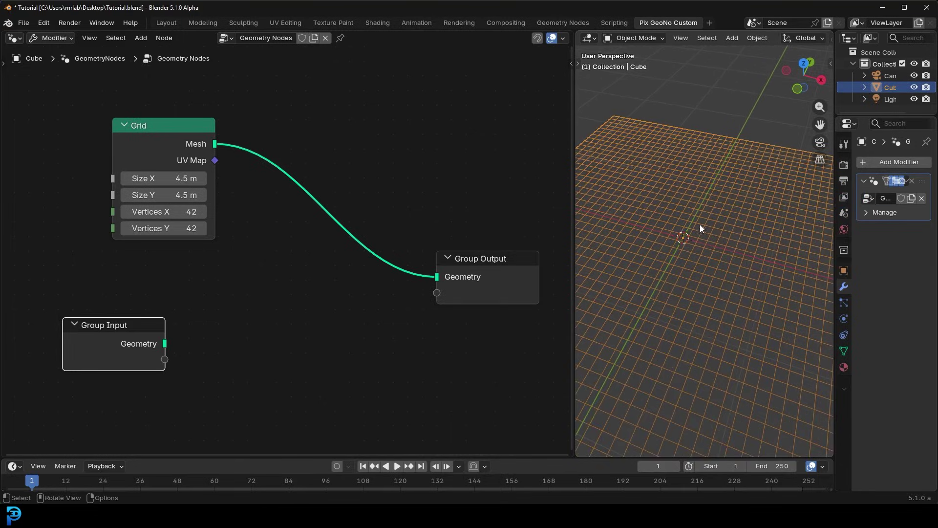
middle_click_drag(711, 238, 686, 215)
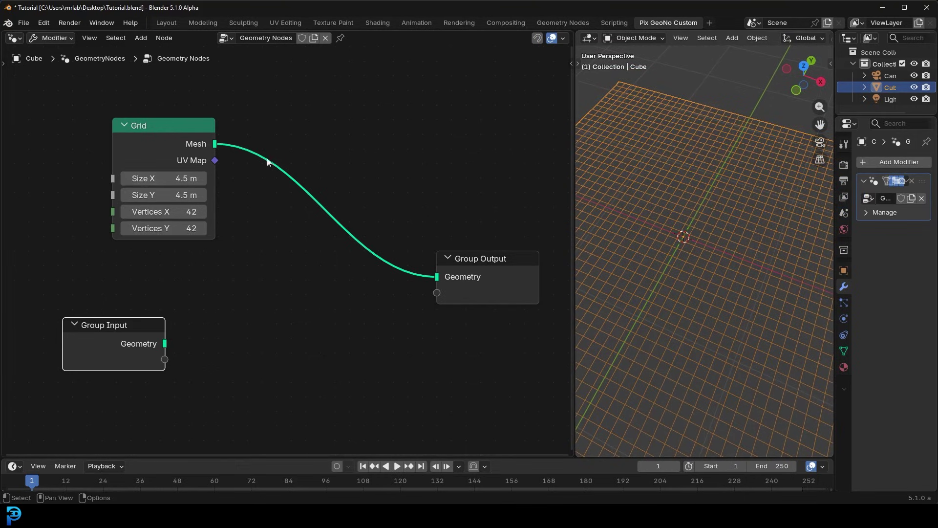
- Insert a Merge by Distance node between Grid and Group Output, and space out the Grid and Group Input nodes
key("shift+a")
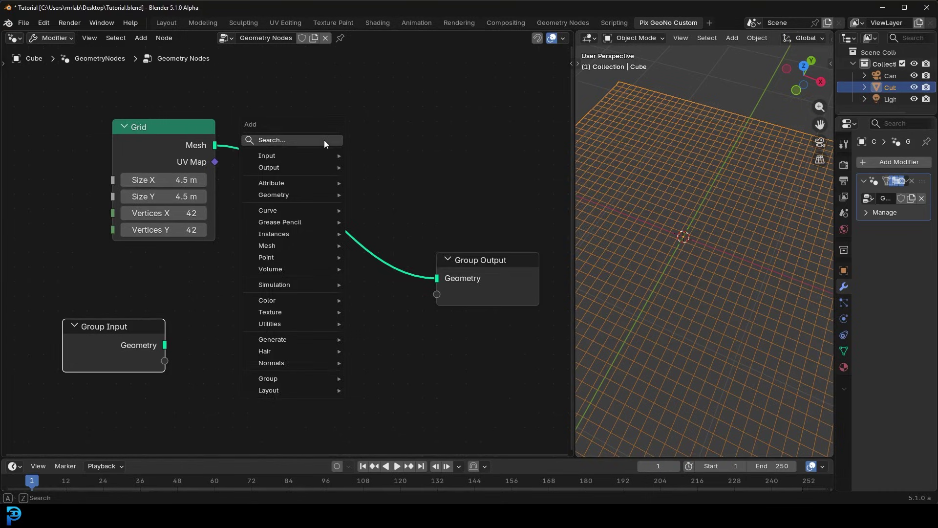
left_click(324, 140)
type("merg")
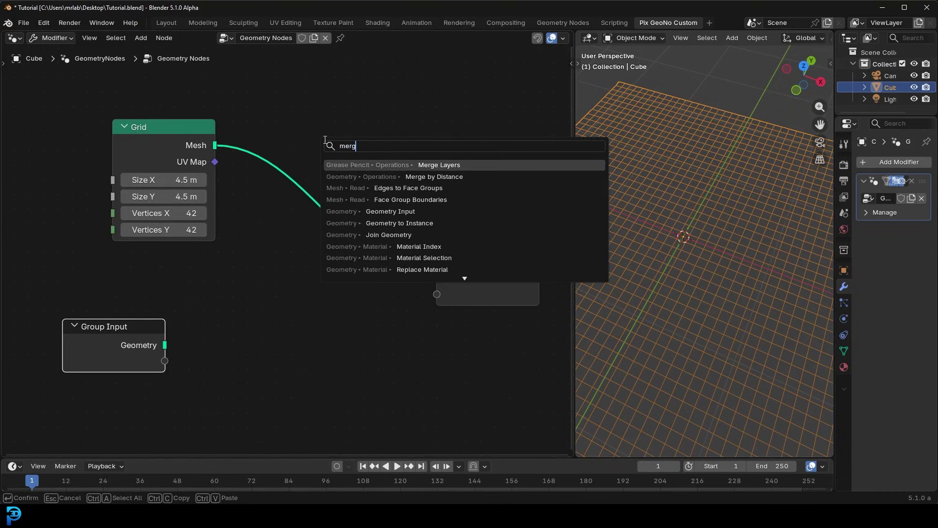
left_click(414, 175)
left_click(298, 170)
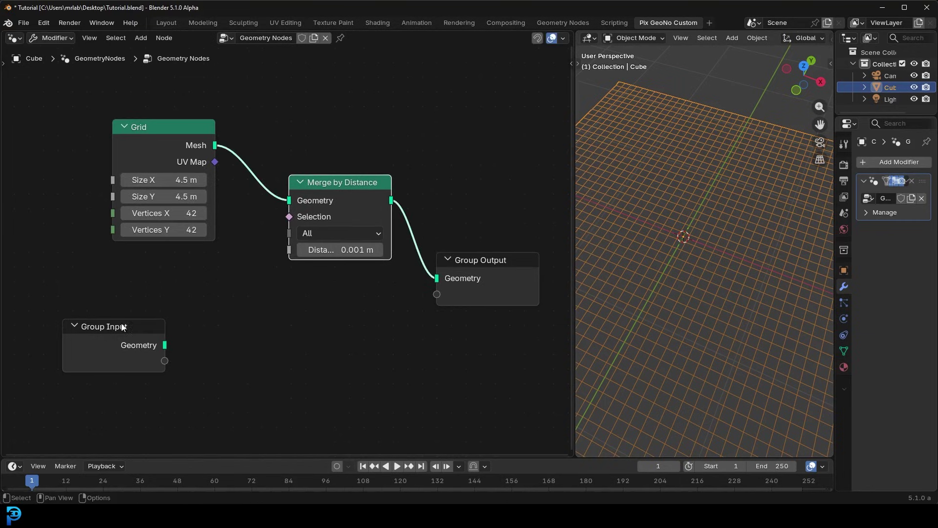
left_click_drag(123, 327, 159, 365)
left_click_drag(161, 128, 120, 160)
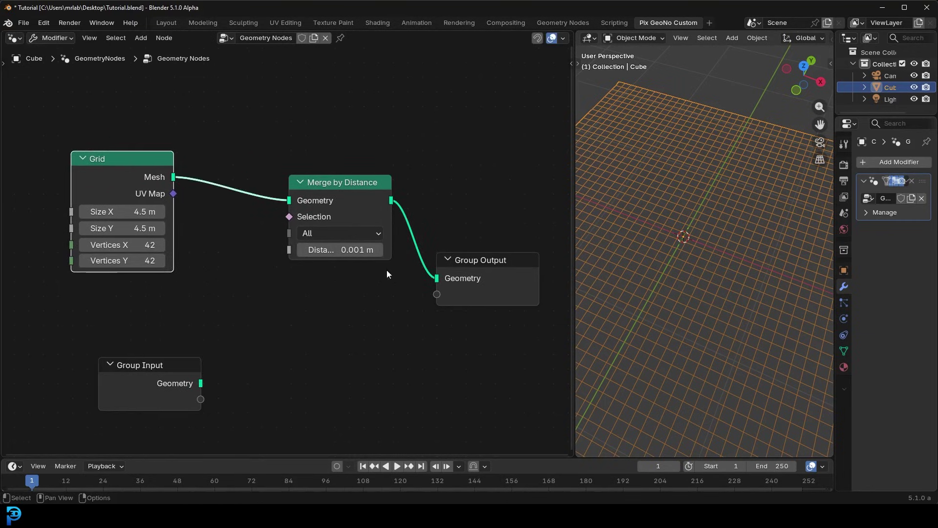
- Set the Merge by Distance node's distance to 0.12 m
left_click_drag(320, 250, 371, 249)
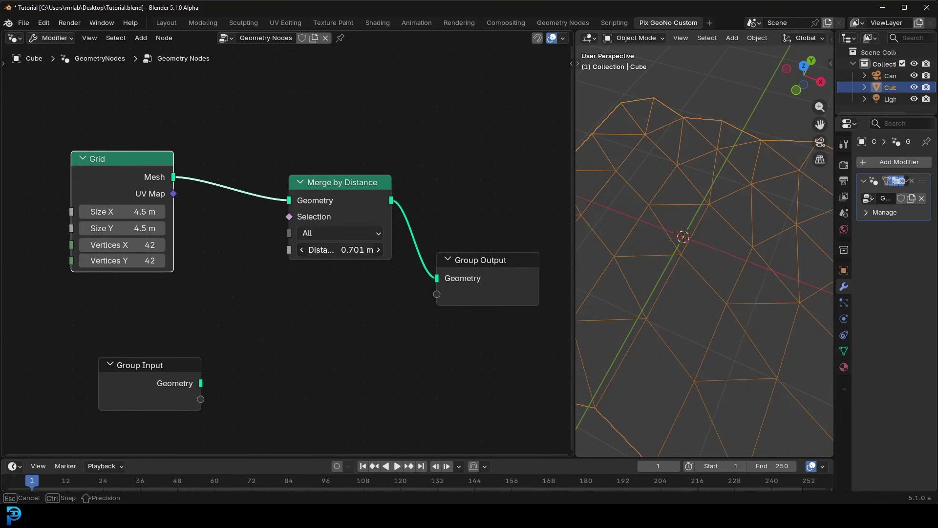
key("Escape")
left_click(332, 250)
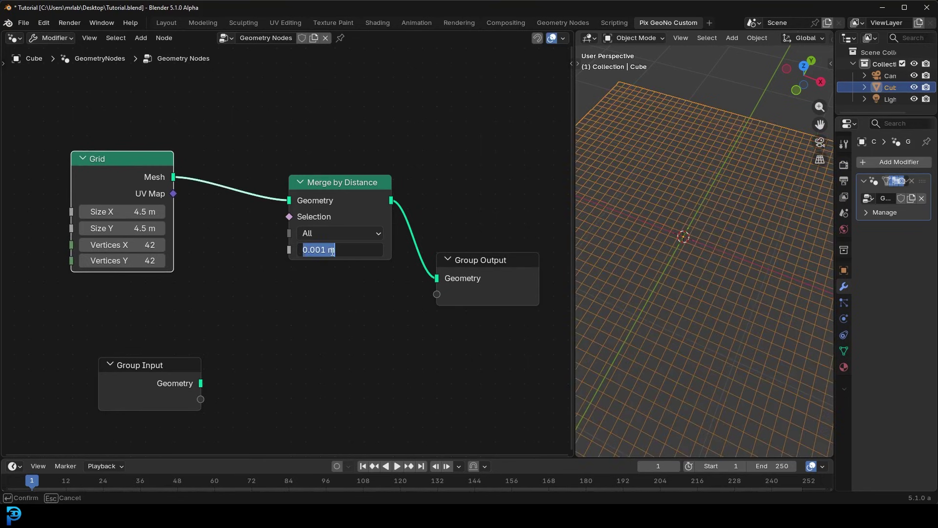
key("BackSpace")
type("0.12")
key("Return")
middle_click_drag(623, 222, 776, 277)
scroll(777, 277, "up", 1)
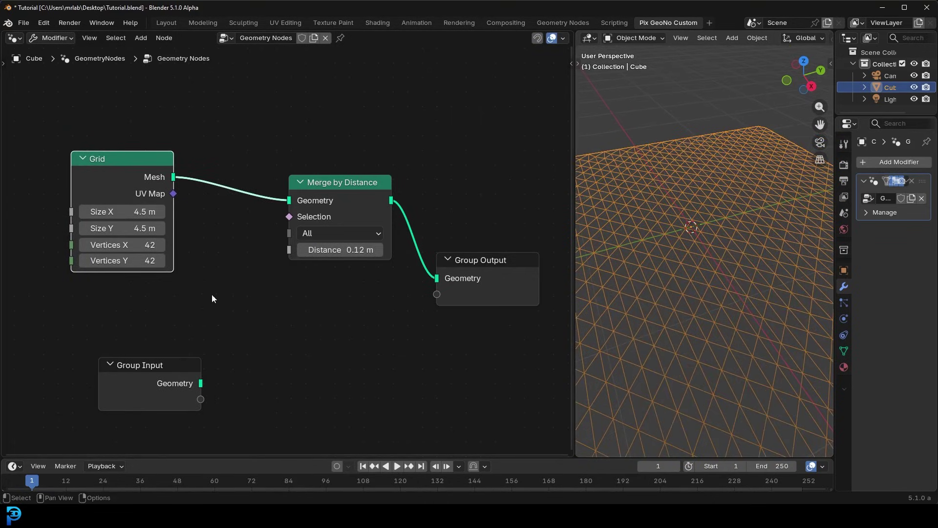
- Space out the Grid and Group Input nodes, and add a Noise Texture whose Color output feeds Merge by Distance's Selection
left_click_drag(157, 372, 182, 436)
middle_click_drag(52, 115, 133, 115)
left_click_drag(192, 179, 156, 125)
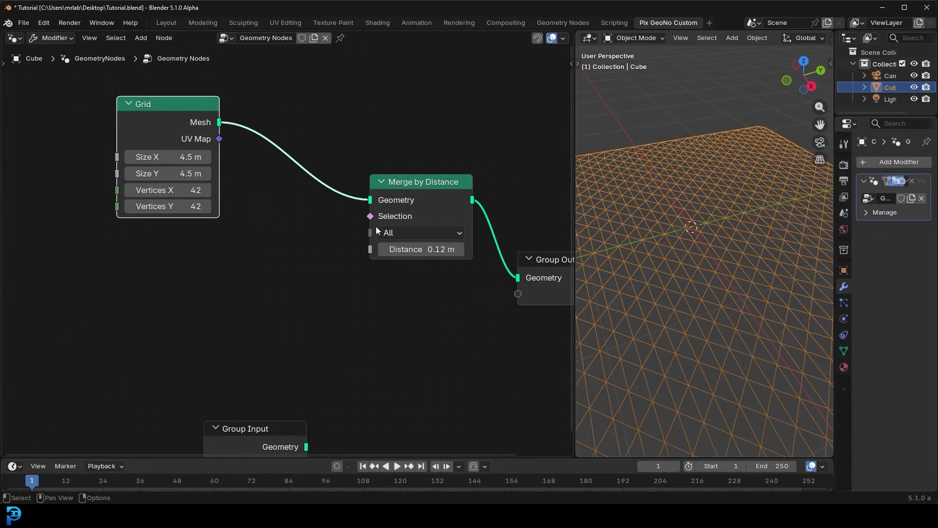
left_click_drag(371, 217, 258, 291)
type("noise")
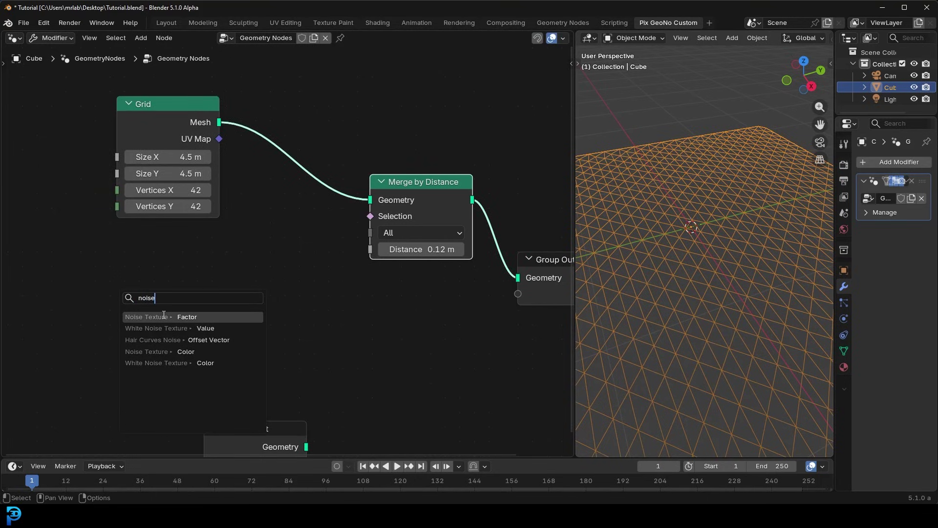
left_click(138, 352)
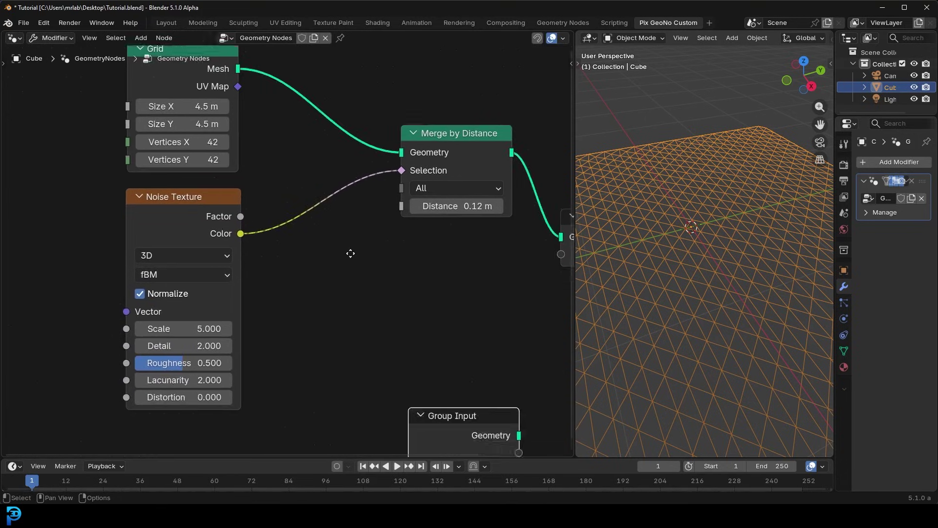
left_click(157, 199)
- Insert a Color Ramp node between Noise Texture and Merge by Distance, and shift both noise nodes slightly downward
key("shift+a")
left_click(253, 157)
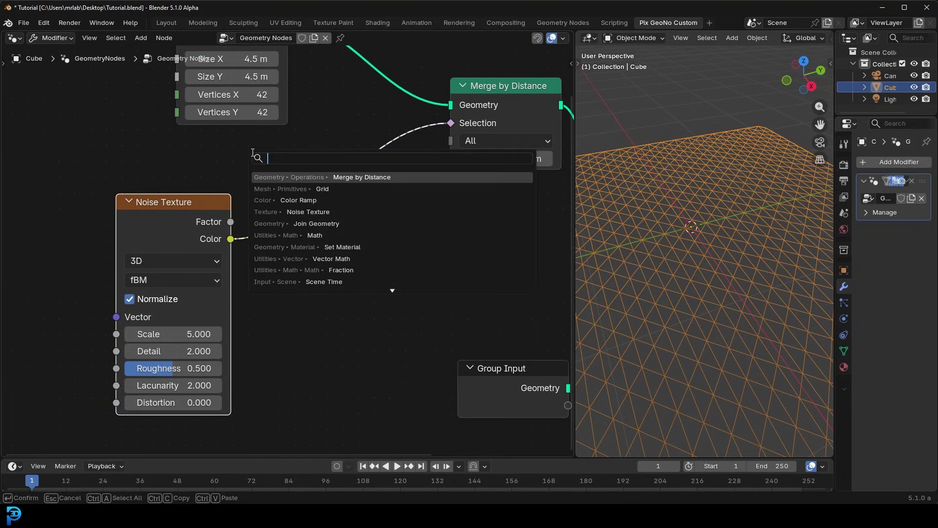
type("color")
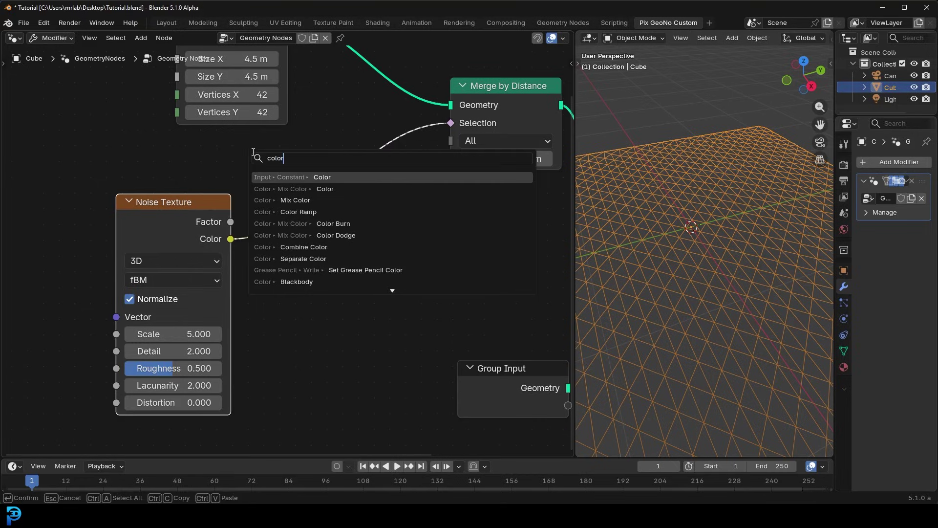
type(" ram")
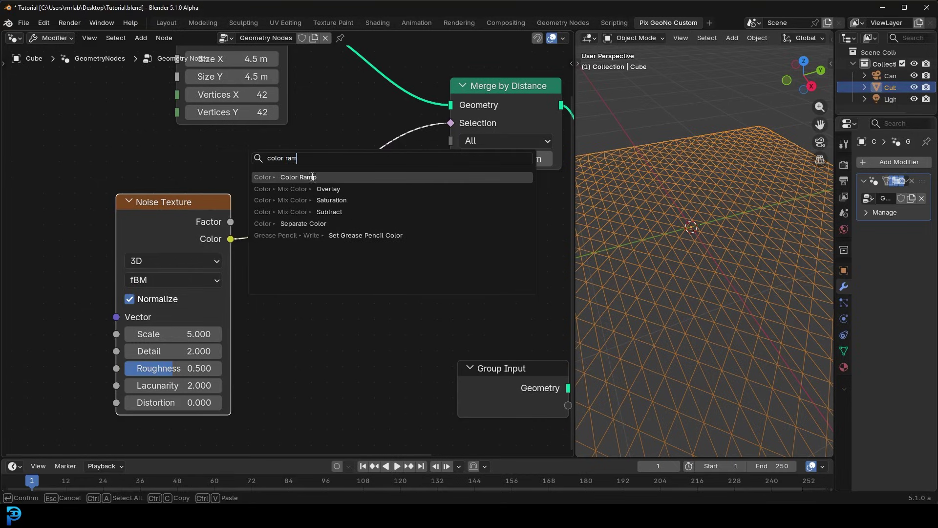
left_click(312, 177)
left_click(323, 196)
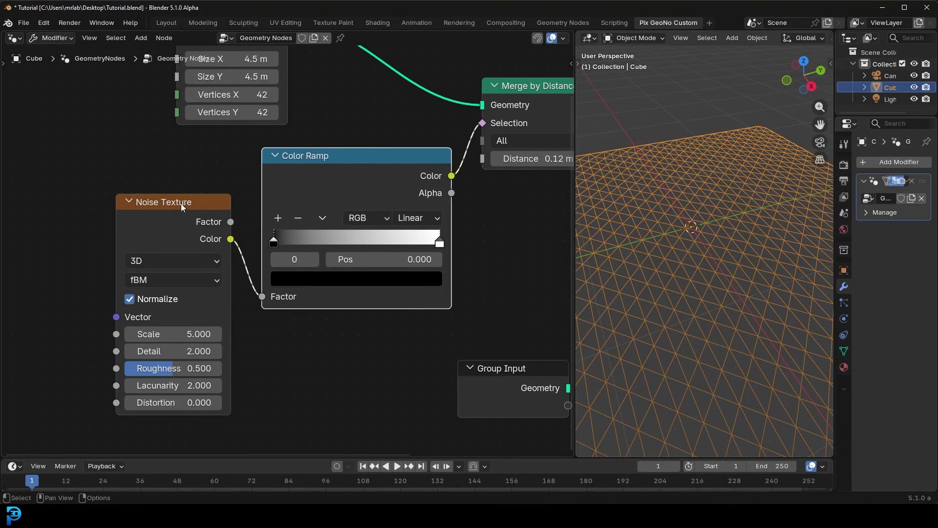
left_click_drag(181, 207, 169, 227)
left_click_drag(345, 210, 333, 227)
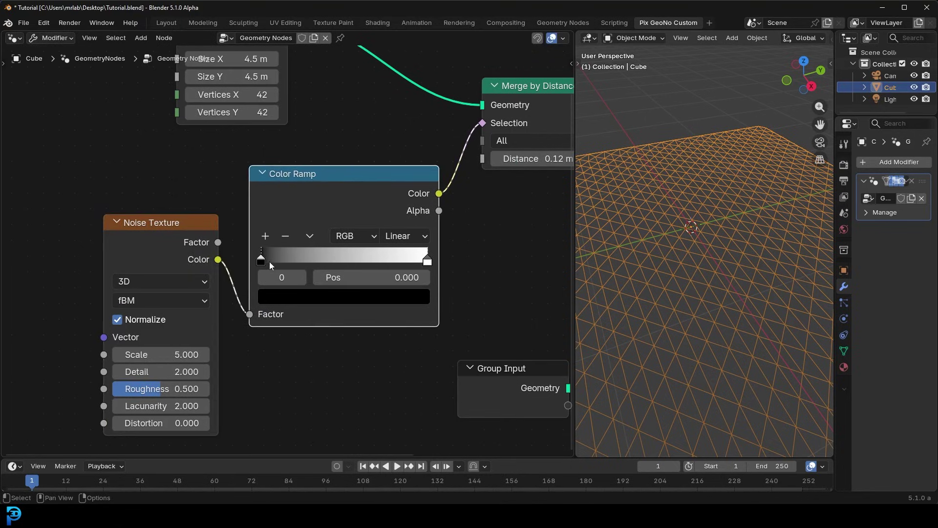
- Tighten the Color Ramp gradient by moving the black stop near the middle and the white stop to position 0.622
left_click_drag(269, 261, 345, 259)
left_click_drag(427, 262, 357, 262)
middle_click_drag(755, 236, 709, 290)
scroll(719, 293, "up", 2)
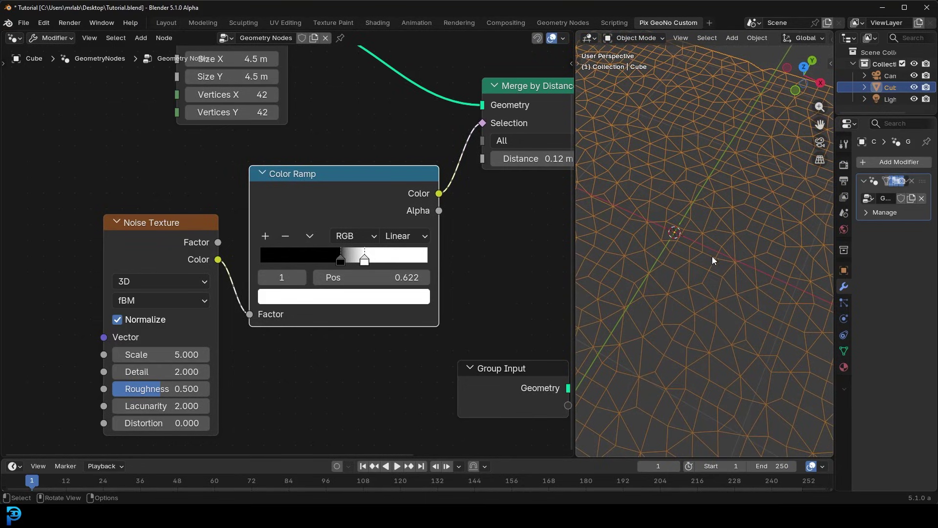
- Make room after Merge by Distance and insert a Dual Mesh node between it and Group Output
scroll(358, 208, "right", 5)
left_click_drag(402, 264, 397, 102)
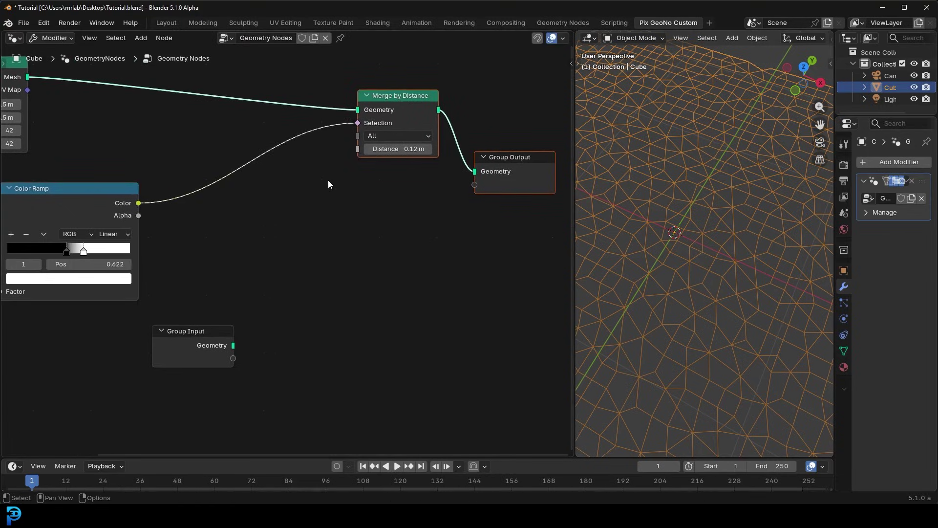
left_click(411, 82)
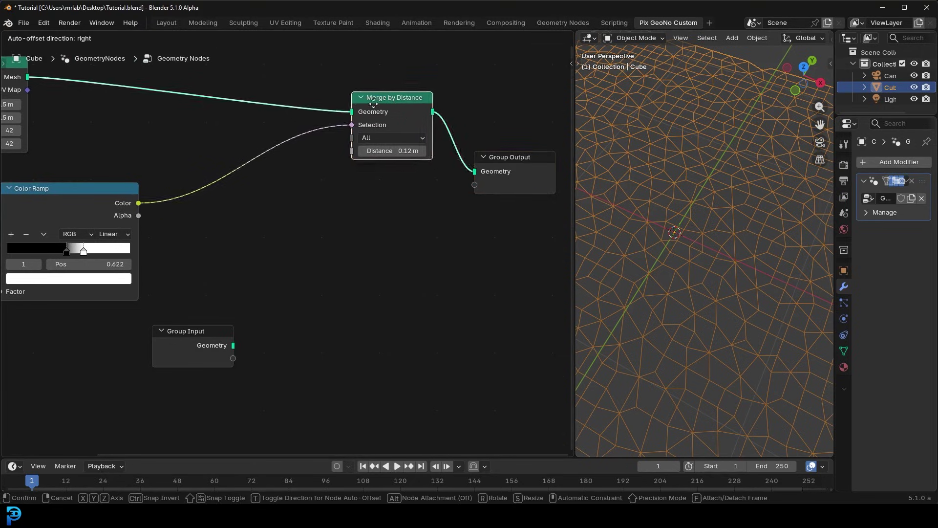
left_click_drag(405, 96, 284, 126)
key("shift+a")
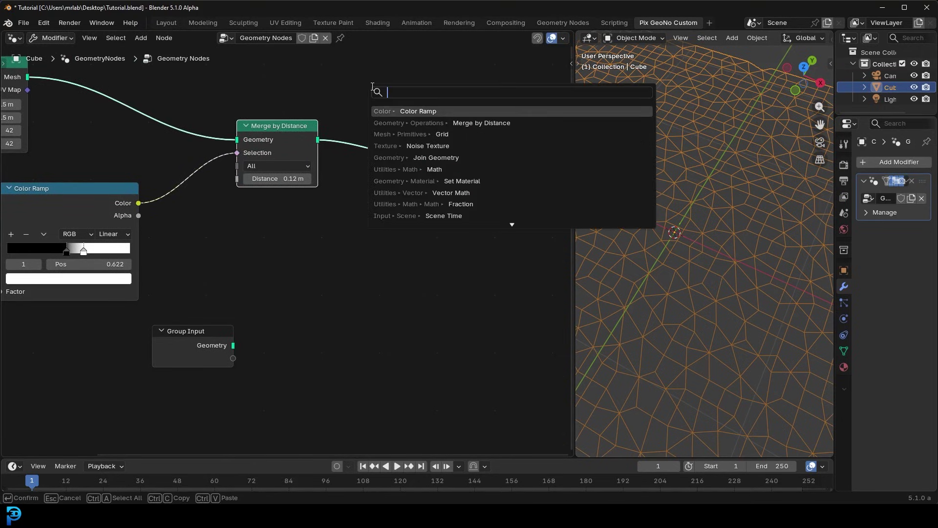
type("dual")
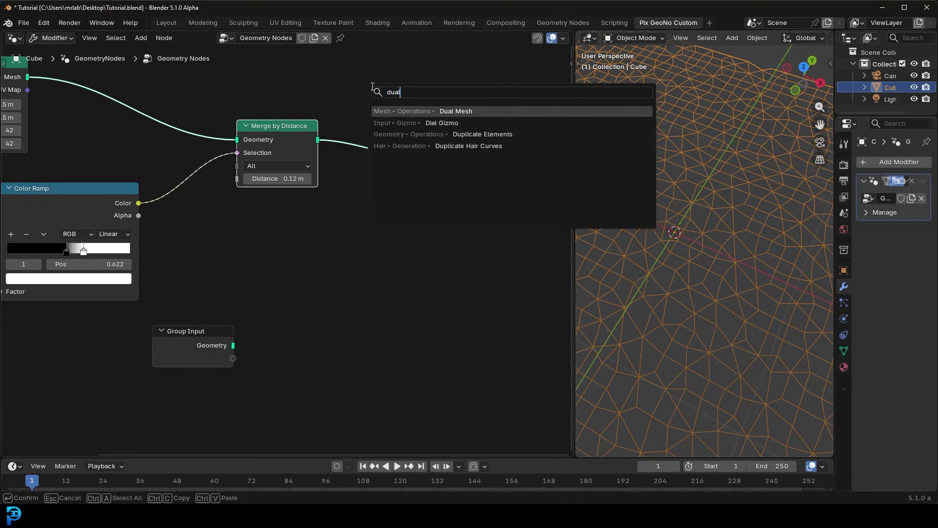
left_click(467, 111)
left_click(347, 142)
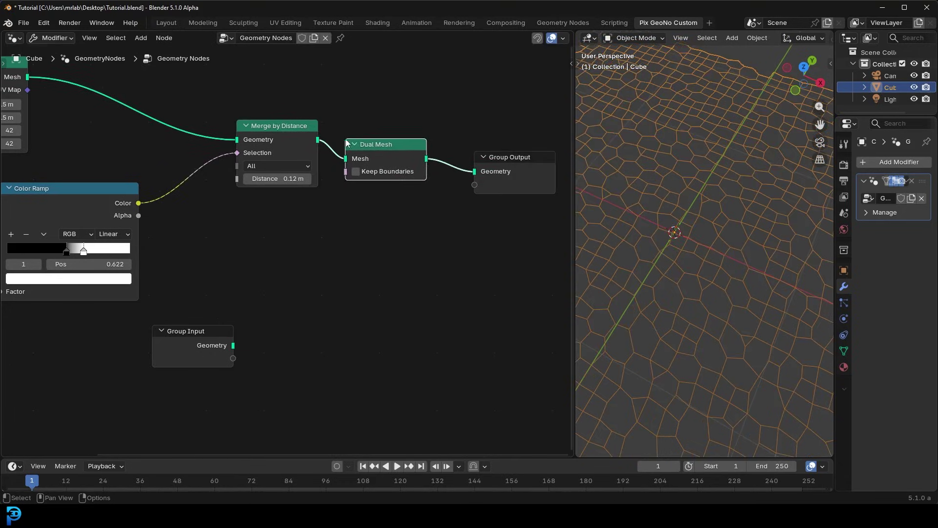
middle_click_drag(742, 281, 683, 277)
middle_click_drag(741, 307, 723, 293)
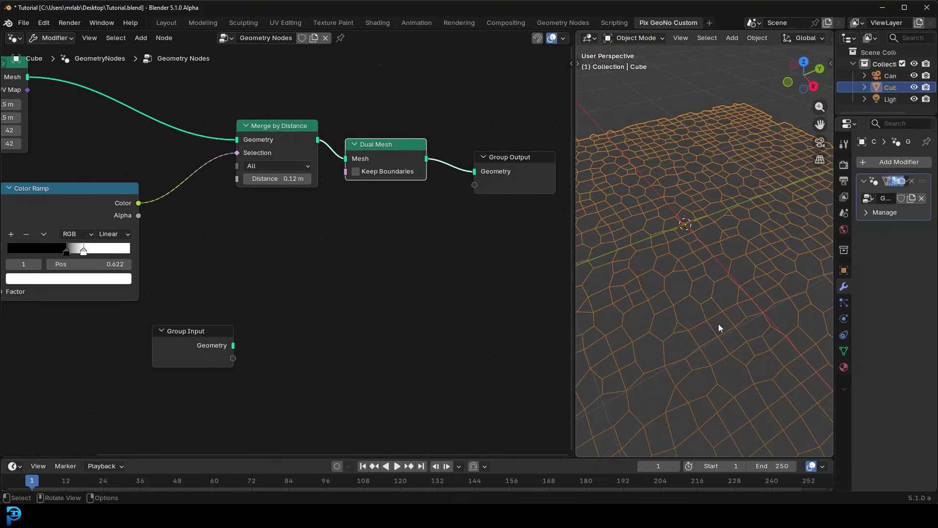
middle_click_drag(739, 362, 731, 347)
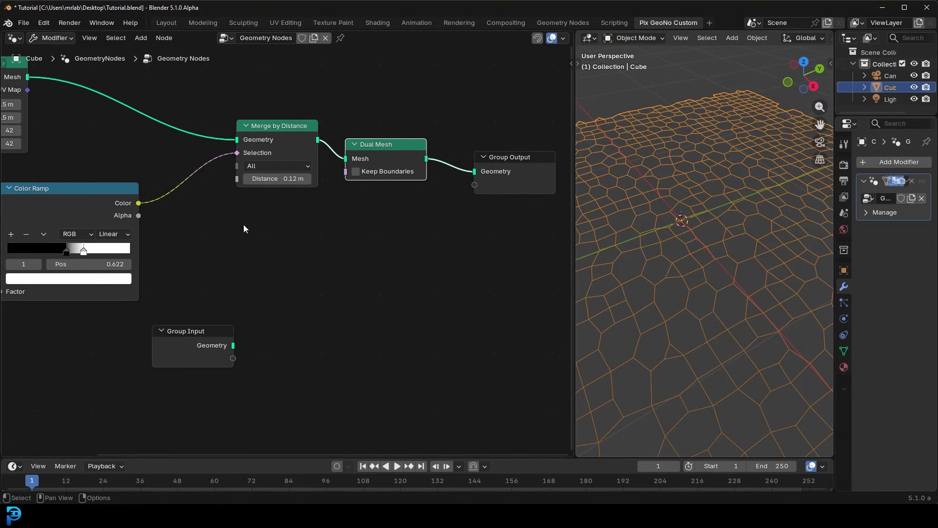
- Set the Noise Texture's detail to 10 and its scale to -5
scroll(733, 325, "down", 1)
middle_click_drag(147, 211, 503, 134)
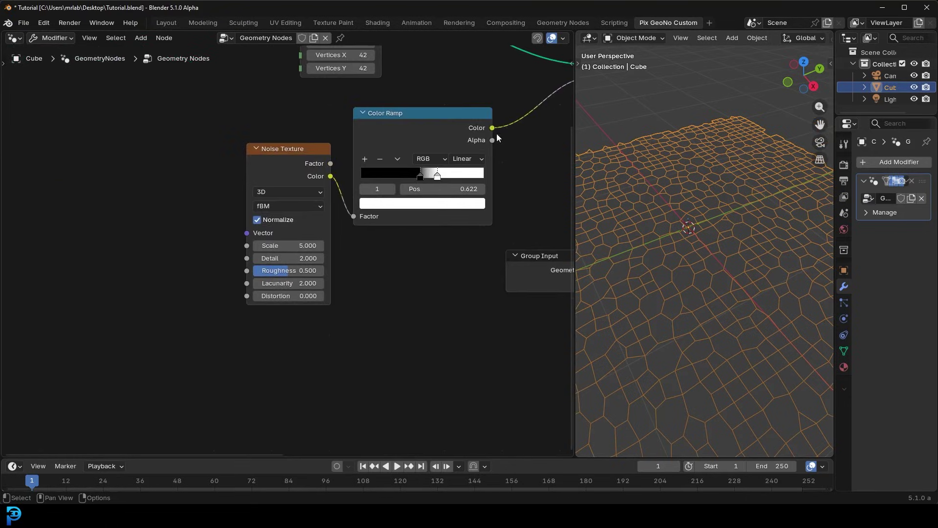
scroll(242, 166, "up", 3)
middle_click_drag(734, 384, 711, 315, "shift")
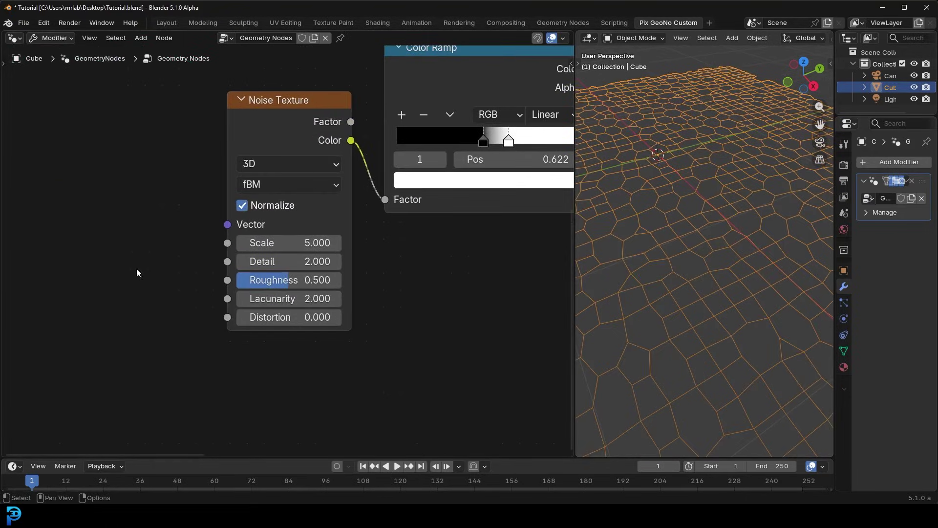
scroll(254, 284, "up", 1)
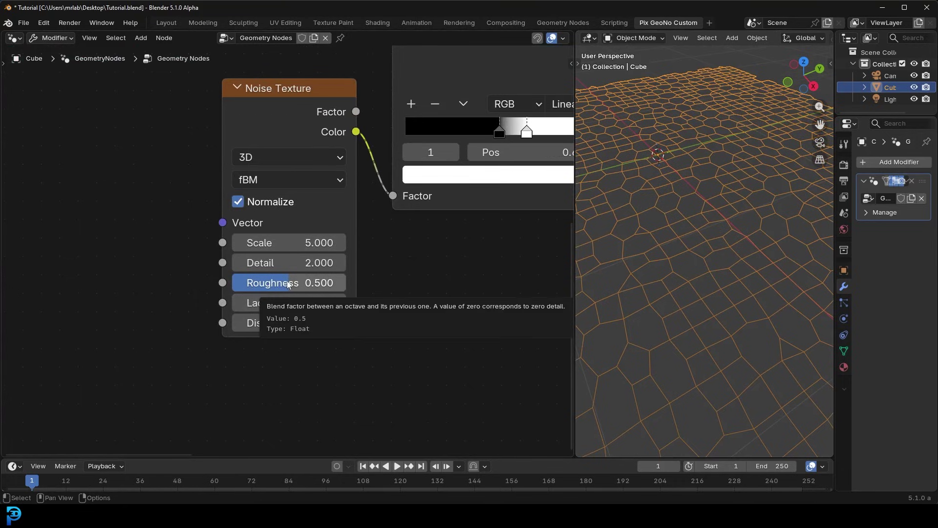
left_click(291, 263)
type("10")
key("Return")
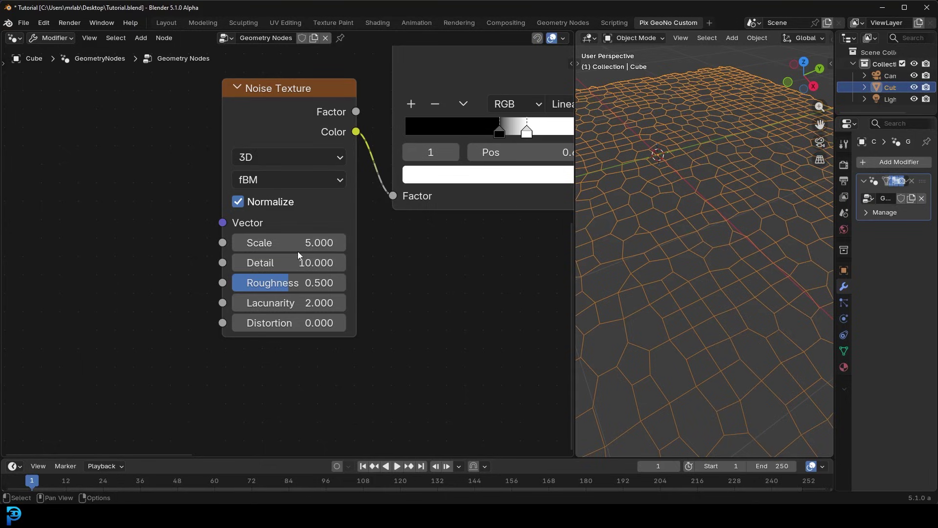
left_click(300, 244)
type("5")
key("Return")
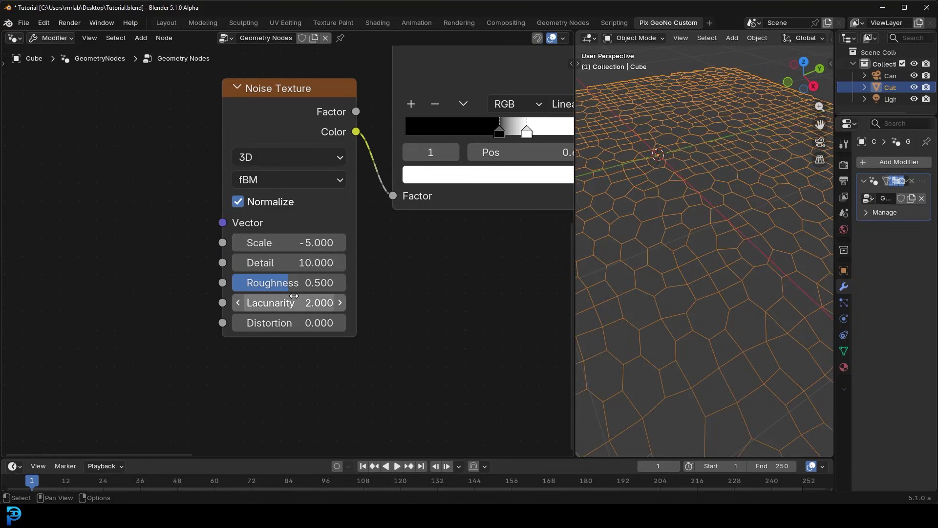
- Set the Noise Texture's roughness to 1 and its lacunarity to 8.95
left_click_drag(312, 283, 347, 286)
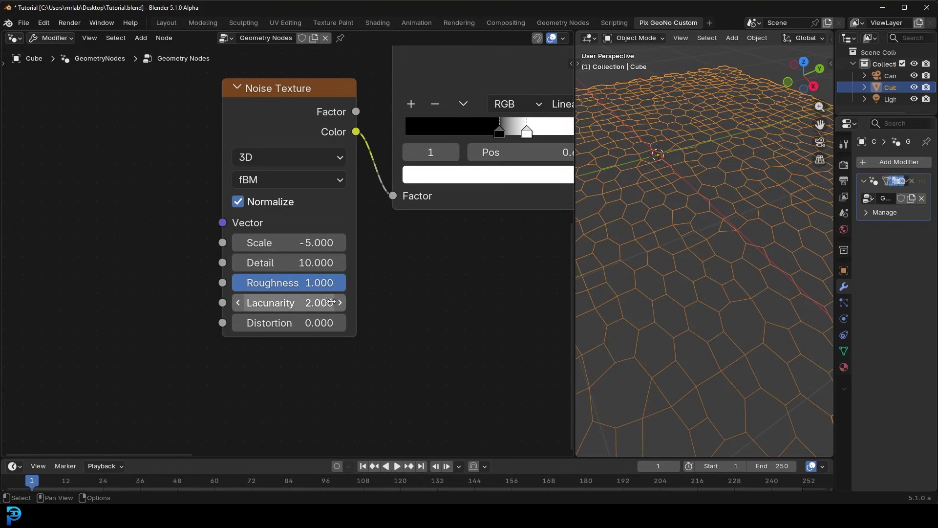
left_click(299, 303)
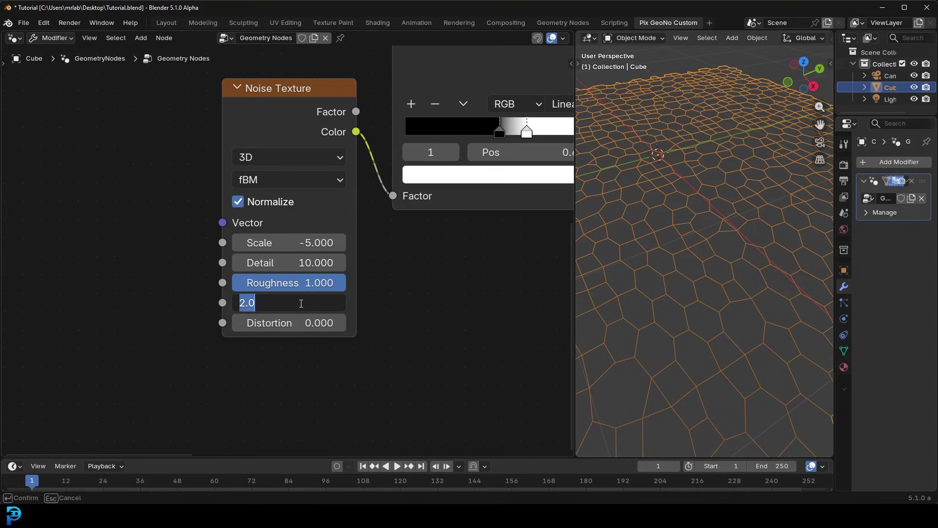
type("5")
key("Return")
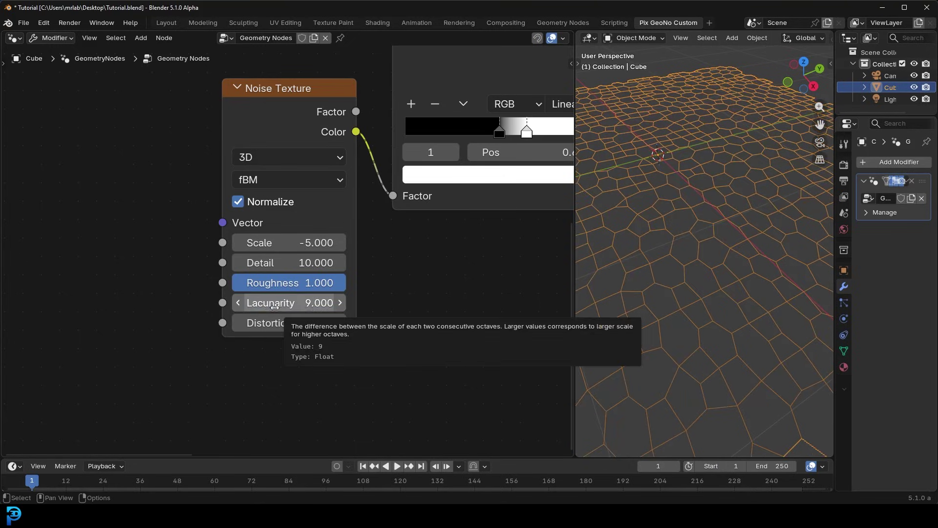
middle_click_drag(689, 246, 578, 248)
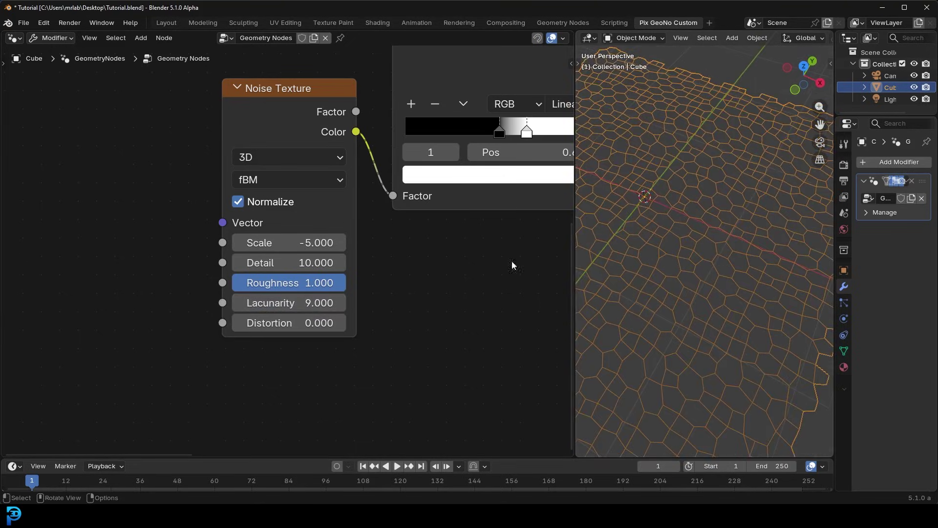
left_click_drag(312, 303, 311, 303)
- Display the viewport in solid shading and frame the whole cell mesh
middle_click_drag(732, 237, 658, 209)
middle_click_drag(755, 258, 714, 218)
key("z")
left_click(795, 218)
key("z")
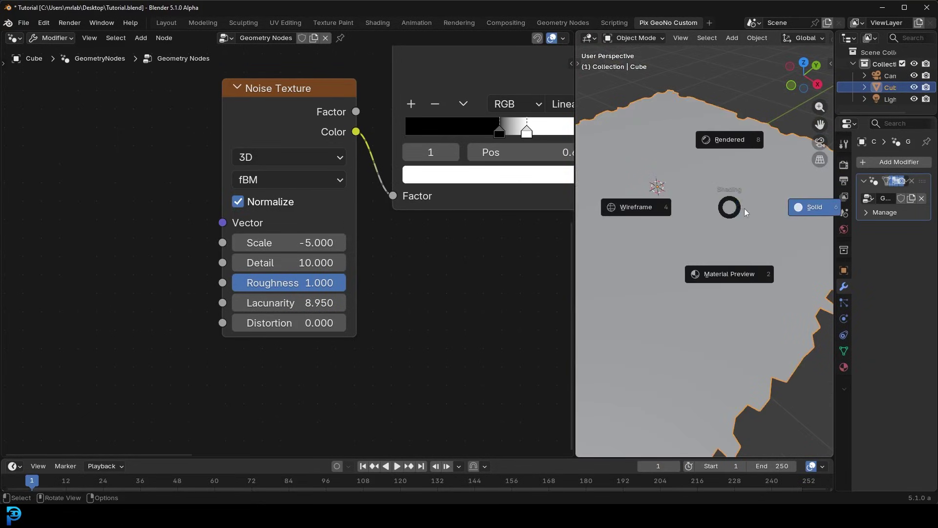
middle_click_drag(752, 253, 735, 256)
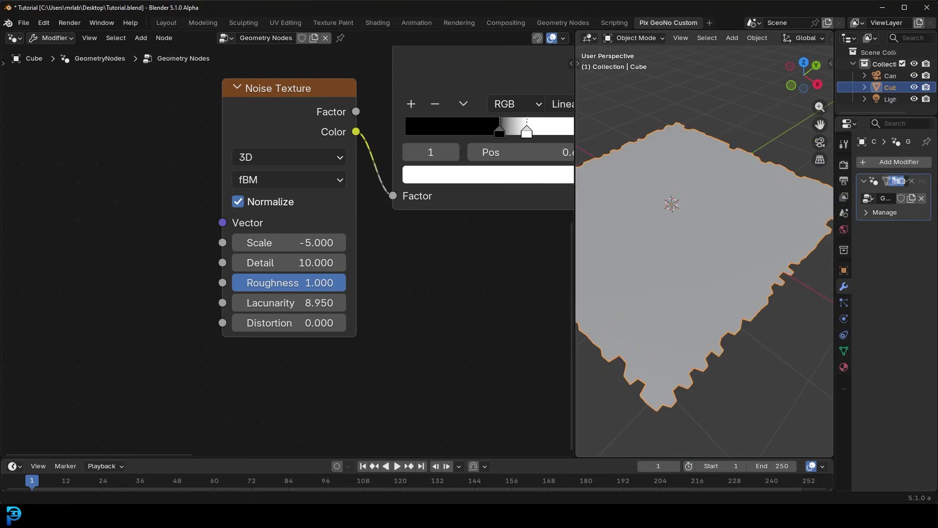
middle_click_drag(751, 316, 682, 235)
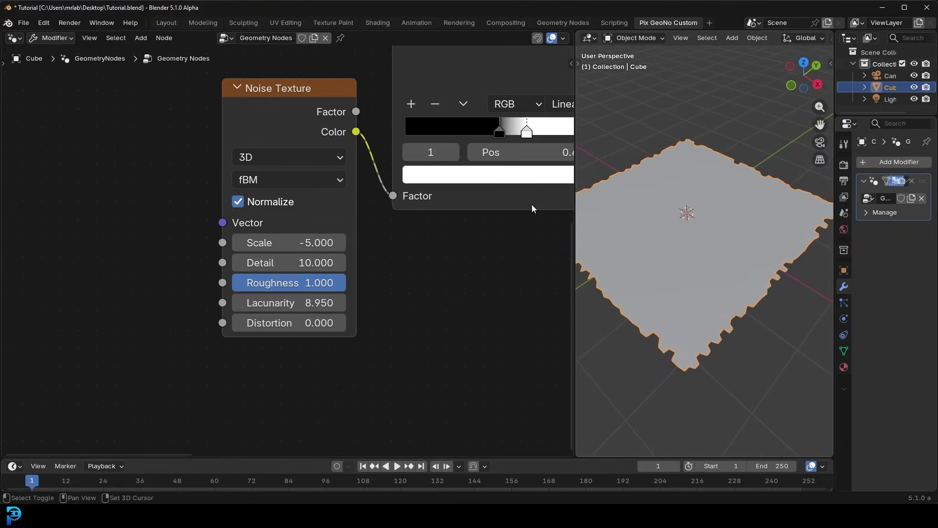
- Rearrange the node tree so that Color Ramp and Noise Texture sit closer to Merge by Distance, below the Grid node
scroll(327, 158, "down", 4)
middle_click_drag(311, 88, 136, 142)
left_click_drag(136, 143, 211, 146)
scroll(261, 203, "up", 2)
left_click_drag(202, 221, 272, 206)
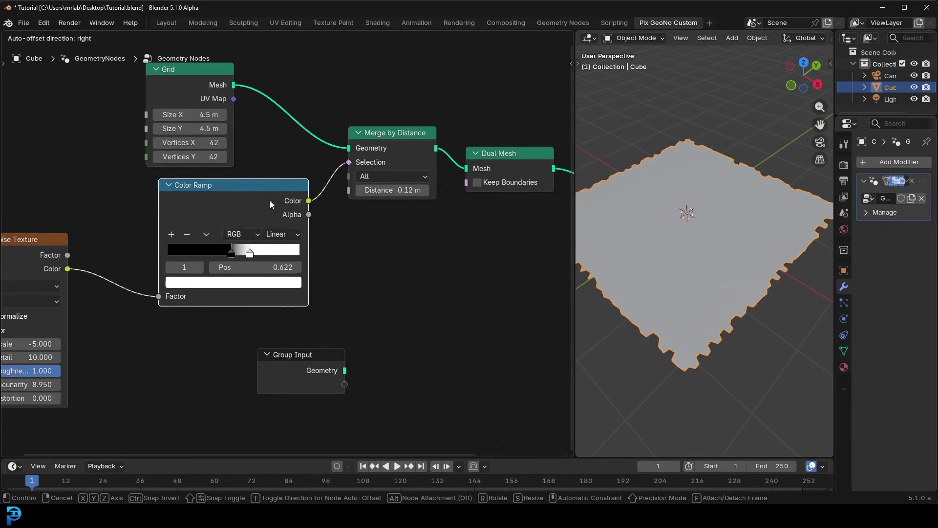
left_click_drag(34, 239, 113, 185)
- Make room before Group Output and insert an Extrude Mesh node between Dual Mesh and Group Output
scroll(342, 220, "down", 1)
middle_click_drag(341, 216, 251, 301)
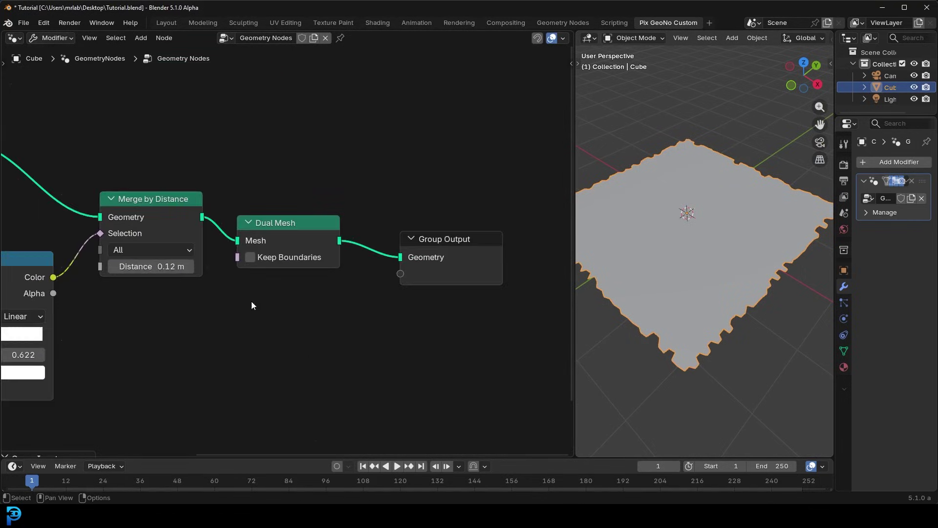
left_click_drag(366, 259, 512, 250)
scroll(286, 253, "up", 1)
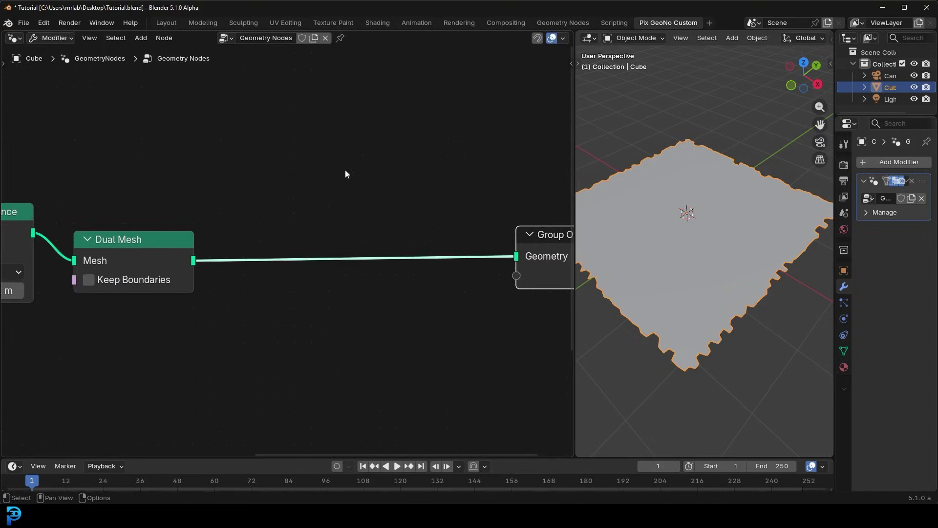
key("shift+a")
left_click(280, 196)
type("extr")
left_click(385, 220)
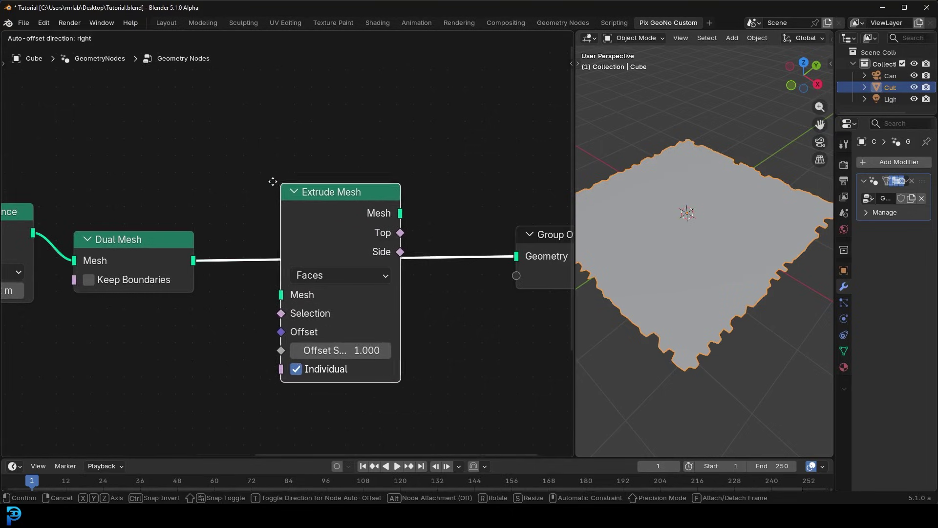
left_click(259, 187)
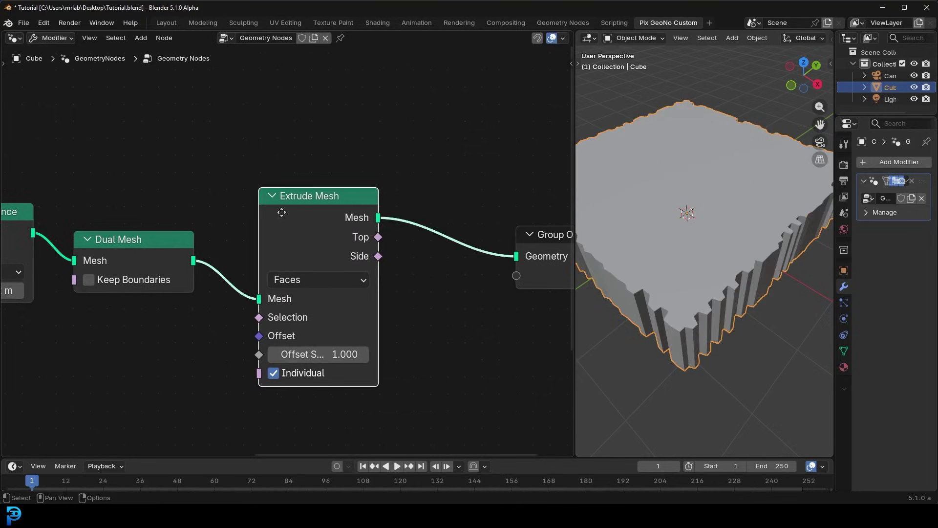
- Set the Extrude Mesh node's offset scale to 0.001 and inspect the thin mesh from a low angle
scroll(283, 215, "up", 2)
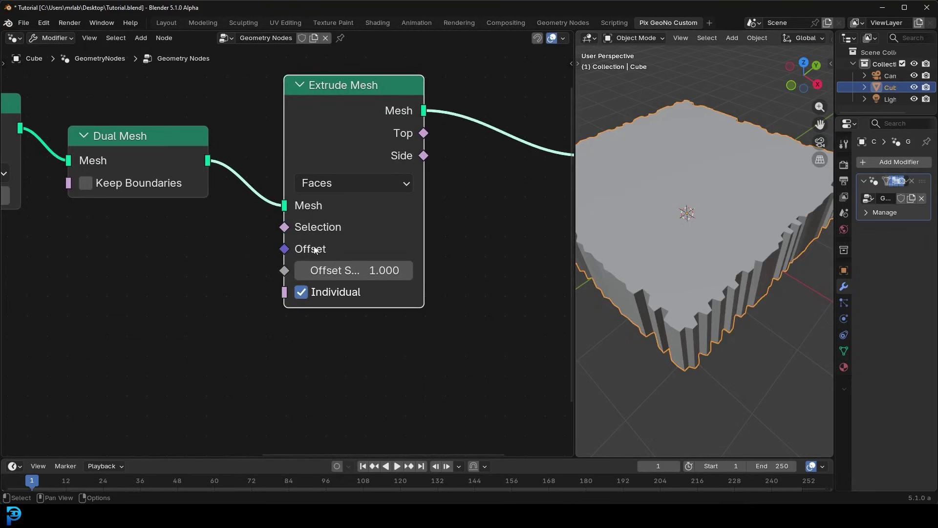
left_click(347, 270)
type(".001")
key("Return")
middle_click_drag(614, 318, 664, 230)
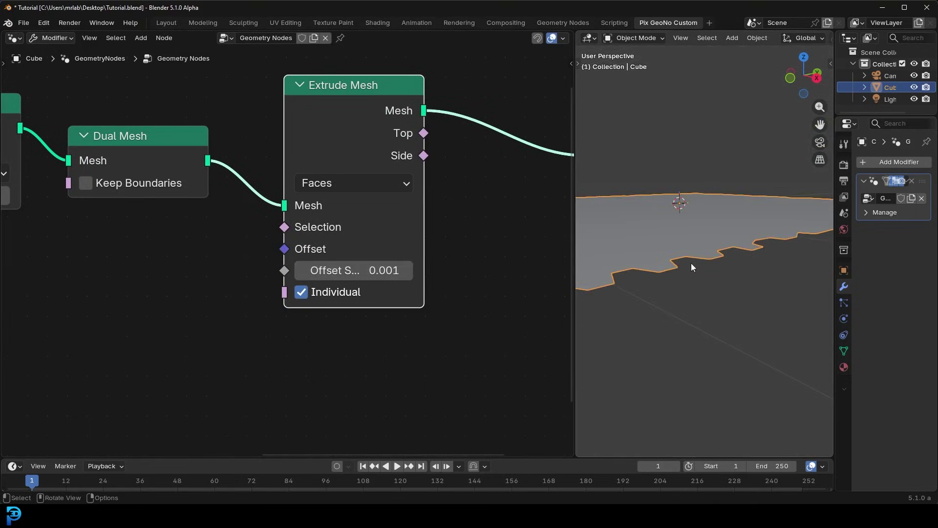
middle_click_drag(676, 223, 713, 268)
- Display the viewport in wireframe shading to show the cell outlines
key("z")
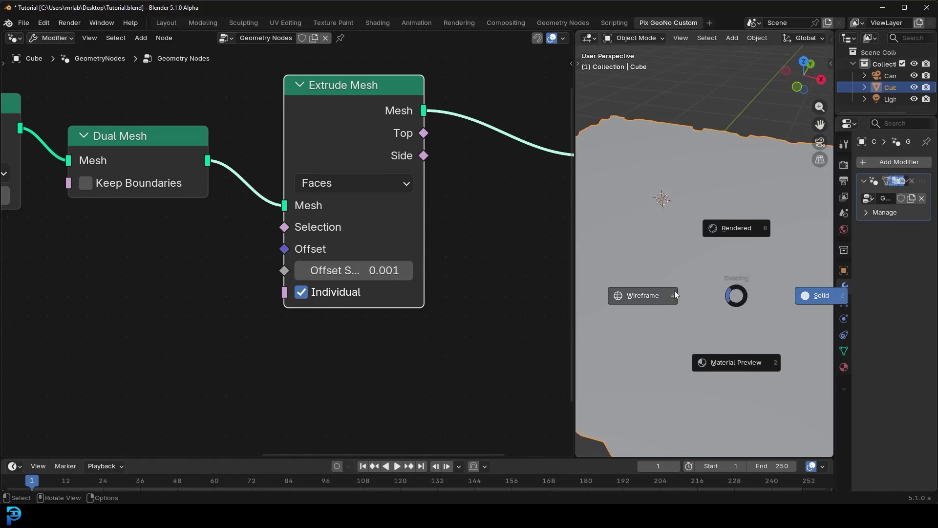
left_click(649, 295)
mouse_move(725, 367)
middle_mouse_down()
mouse_move(711, 336)
mouse_move(726, 322)
middle_mouse_up()
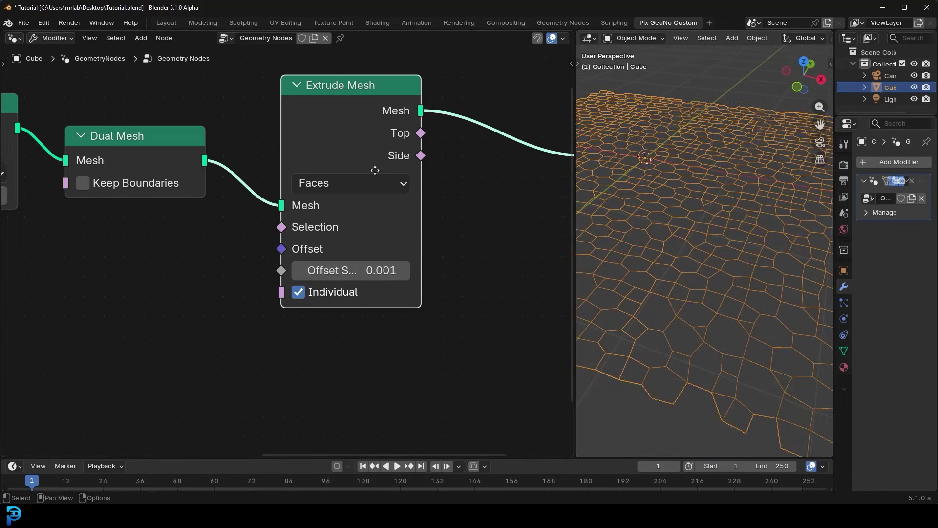
- Move Group Output further along and insert a Scale Elements node between Extrude Mesh and Group Output
middle_click_drag(383, 174, 126, 209)
left_click_drag(388, 173, 505, 169)
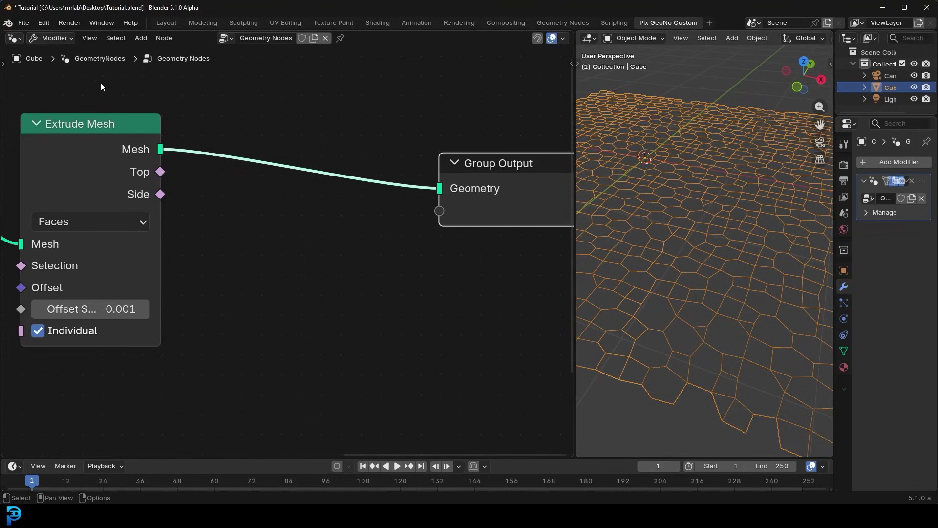
middle_click_drag(292, 114, 289, 119)
key("shift+a")
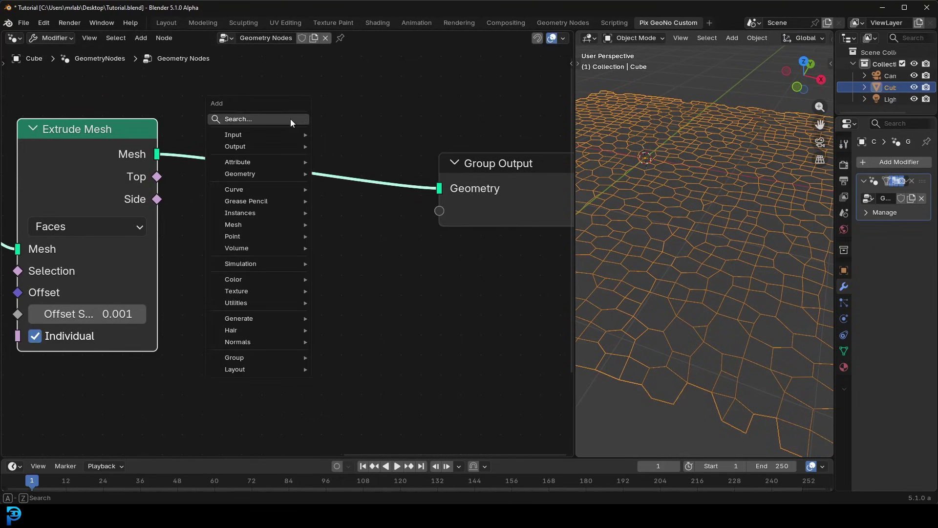
type("scale el")
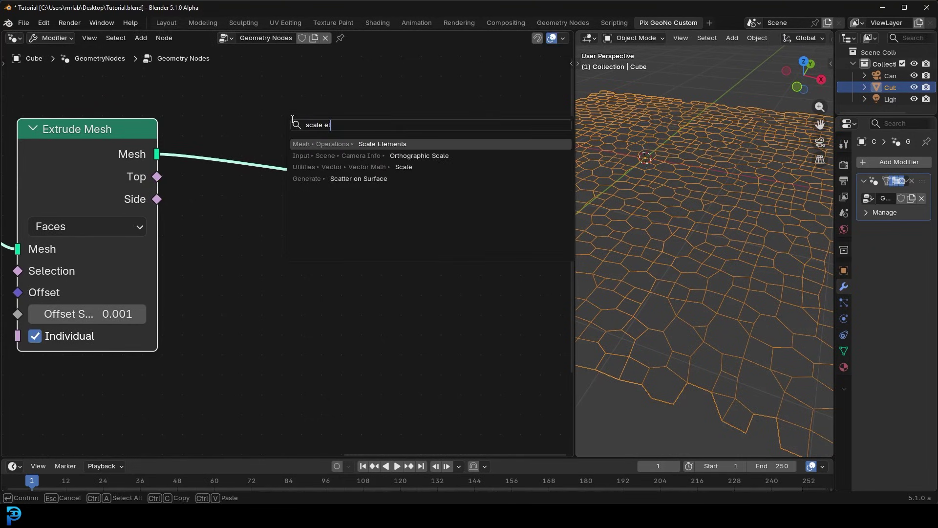
left_click(394, 143)
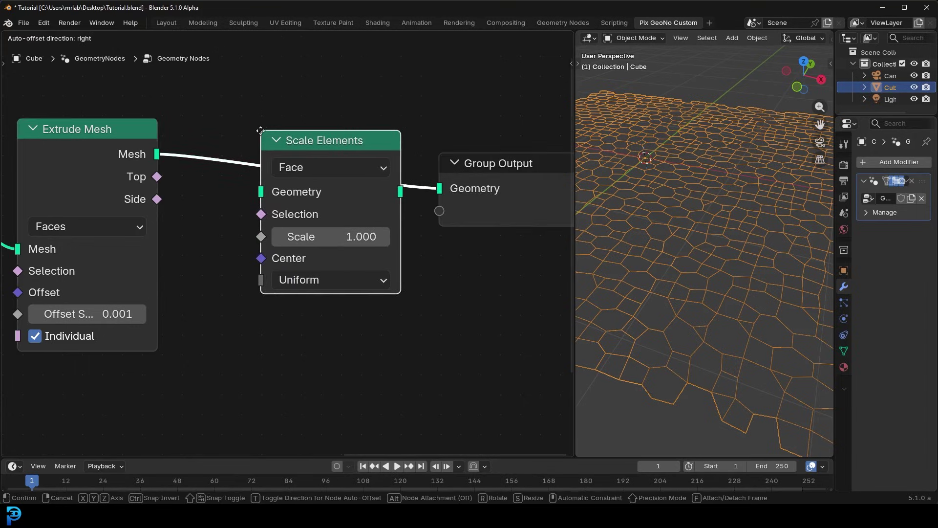
left_click(259, 130)
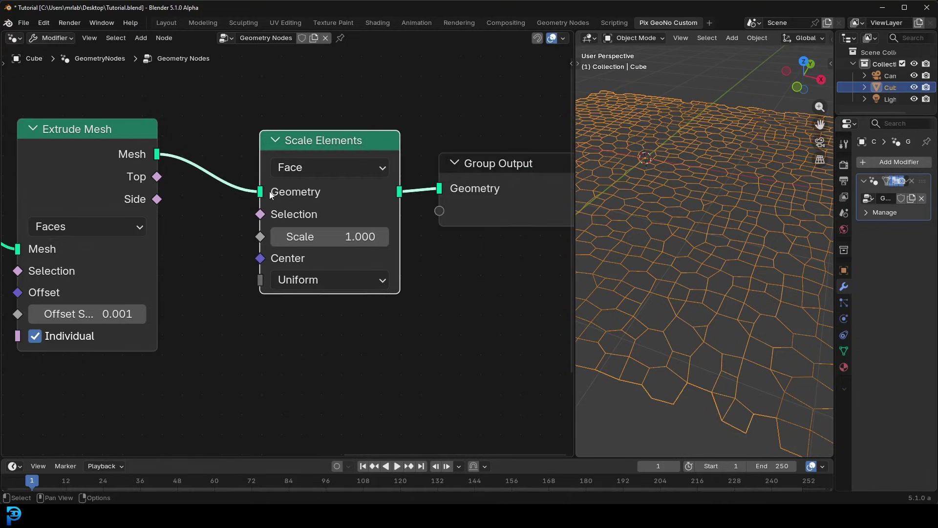
- Link Extrude Mesh's Top output to Scale Elements' Selection and set the element scale to 0.9
left_click_drag(156, 177, 156, 177)
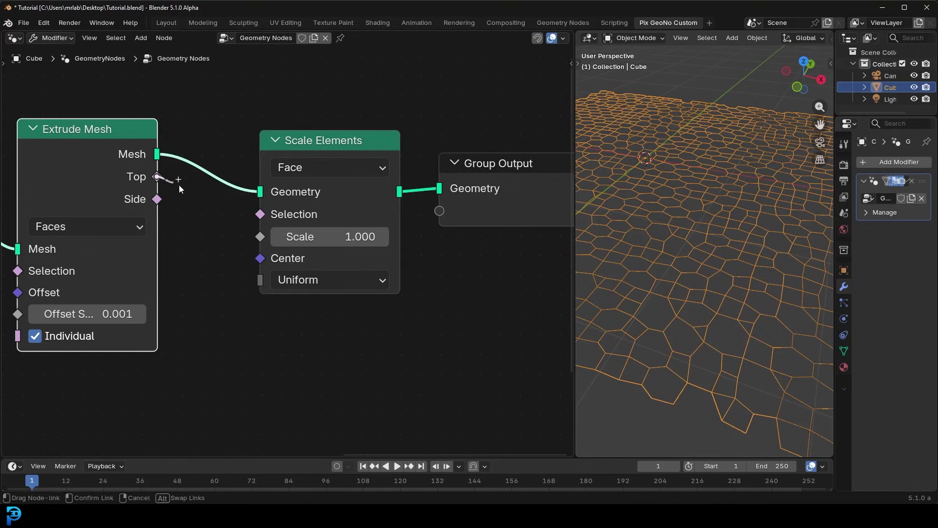
left_click_drag(207, 204, 260, 214)
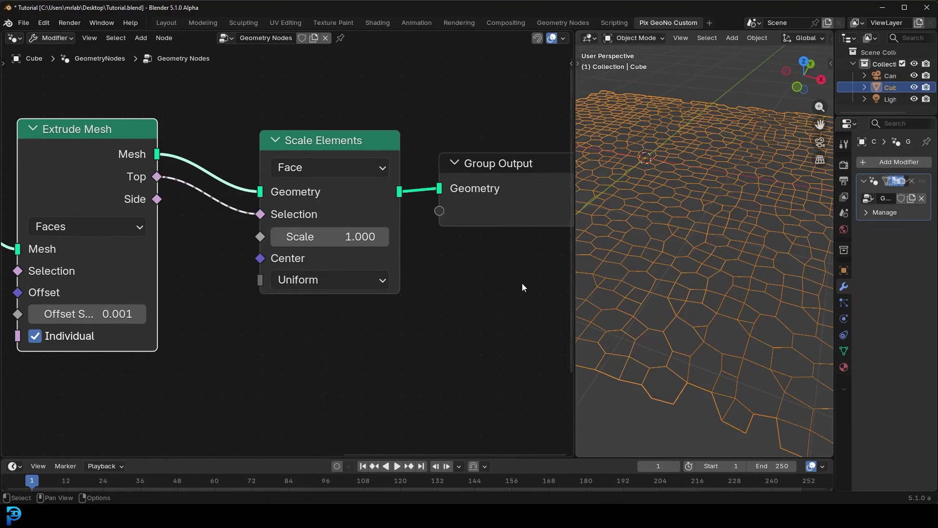
mouse_move(348, 236)
left_mouse_down()
mouse_move(370, 237)
mouse_move(328, 236)
mouse_move(343, 236)
left_mouse_up()
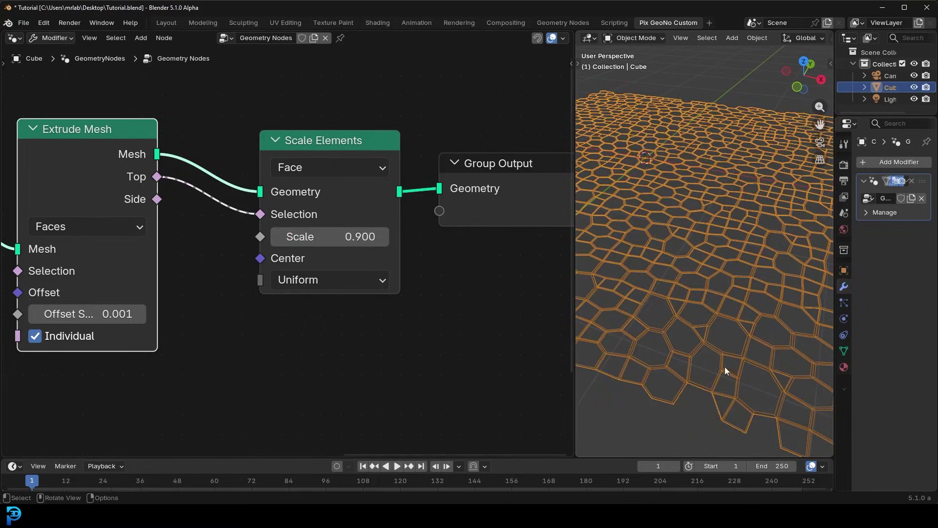
middle_click_drag(727, 370, 680, 306)
scroll(730, 270, "up", 5)
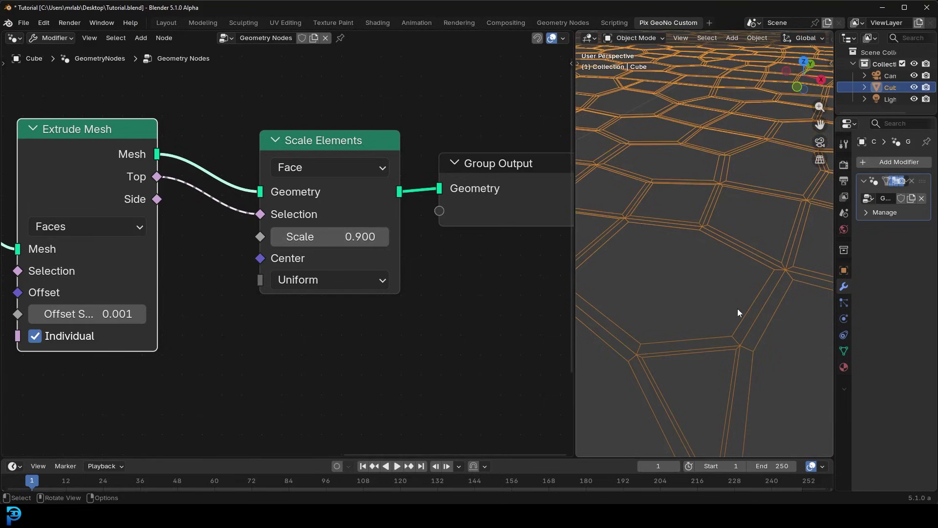
- Duplicate the Extrude Mesh node and insert the copy between Scale Elements and Group Output
scroll(296, 264, "down", 2)
left_click_drag(377, 217, 522, 232)
left_click(58, 200)
key("shift+d")
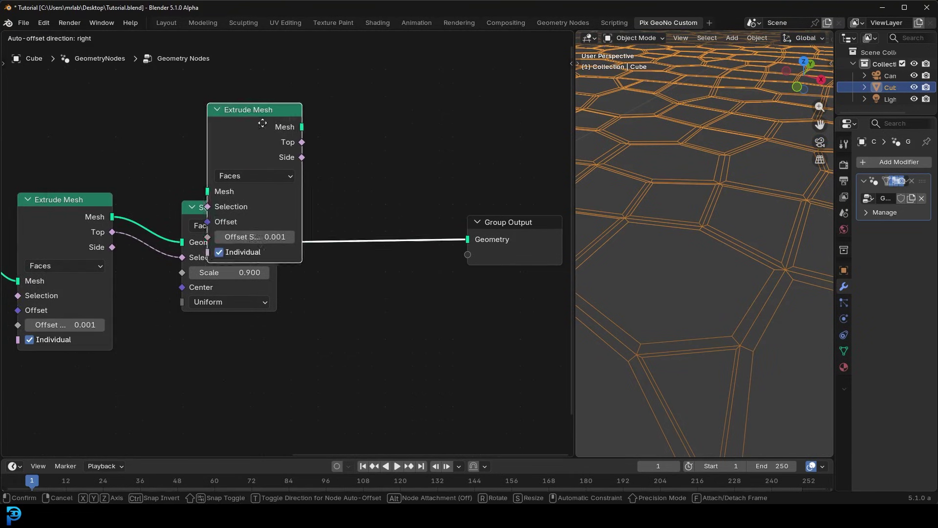
left_click(360, 221)
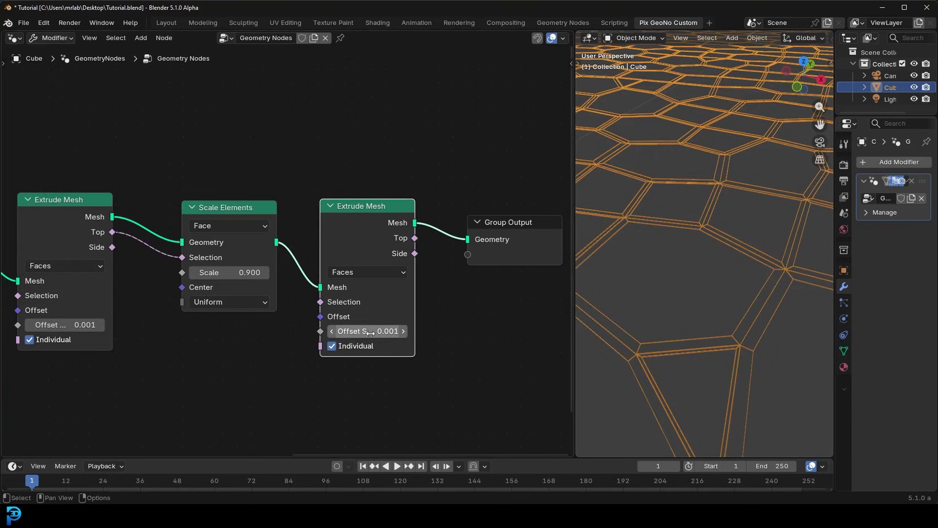
- Set the second Extrude Mesh's offset scale to 0.501 and display the viewport in solid shading
left_click_drag(360, 331, 405, 331)
key("z")
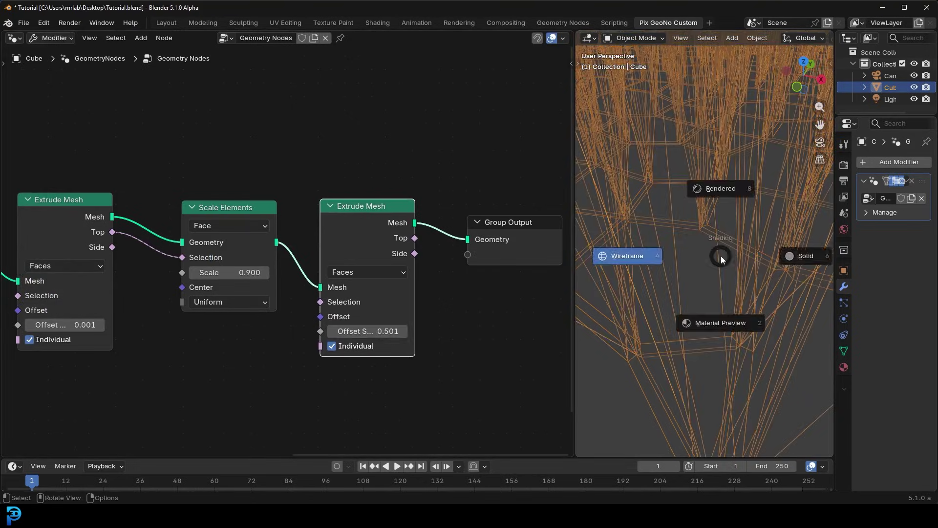
left_click(743, 266)
scroll(723, 250, "down", 6)
scroll(702, 234, "up", 2)
middle_click_drag(713, 209, 693, 251)
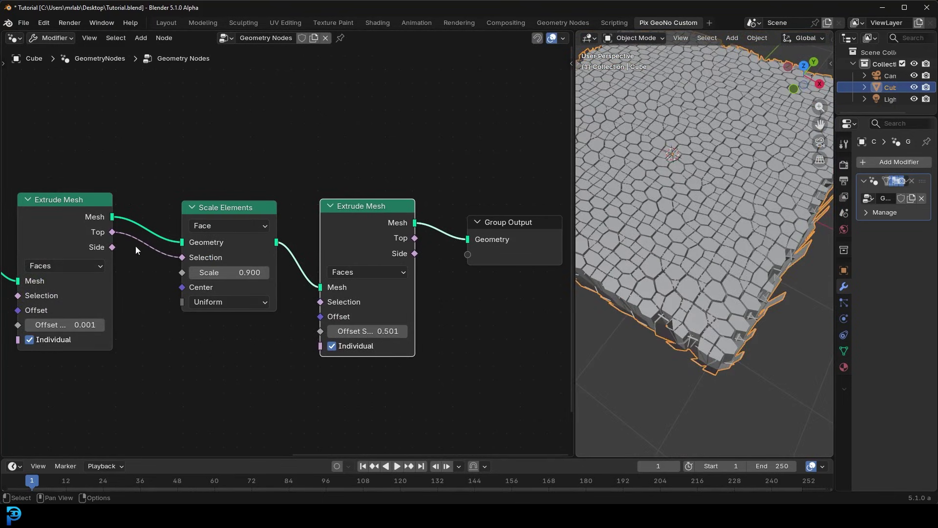
- Link the first Extrude Mesh's Top output to the second one's Selection and reposition the Scale Elements node
left_click_drag(105, 234, 321, 303)
middle_click_drag(752, 298, 714, 264)
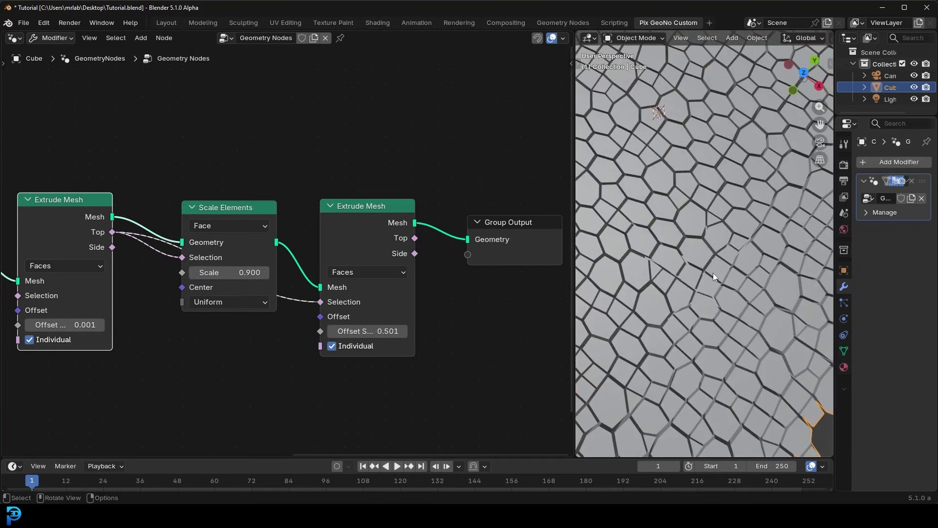
left_click_drag(231, 209, 219, 235)
- Set the Scale Elements node's scale to 0.92 and check the gaps between the columns
scroll(184, 318, "up", 3)
mouse_move(281, 289)
left_mouse_down()
mouse_move(212, 289)
mouse_move(297, 286)
left_mouse_up()
middle_click_drag(709, 254, 680, 266)
scroll(728, 222, "up", 4)
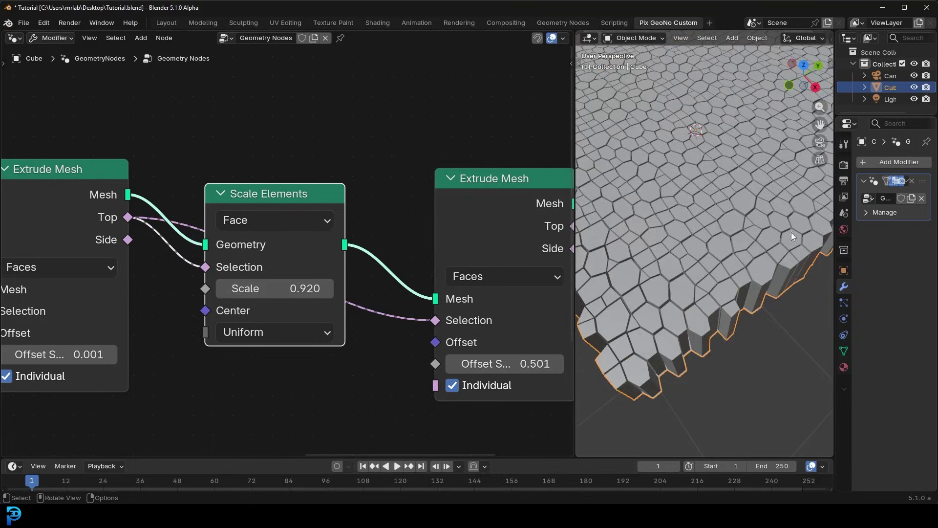
scroll(688, 197, "down", 5)
middle_click_drag(688, 197, 654, 242)
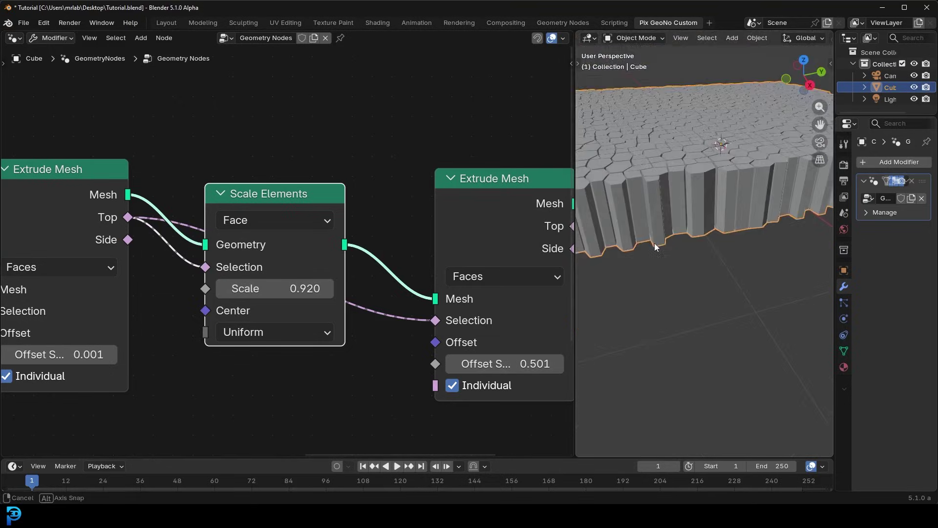
scroll(353, 272, "down", 1)
- Add a Scene Time node with its Seconds output driving the second Extrude Mesh's Offset Scale
scroll(353, 272, "down", 4)
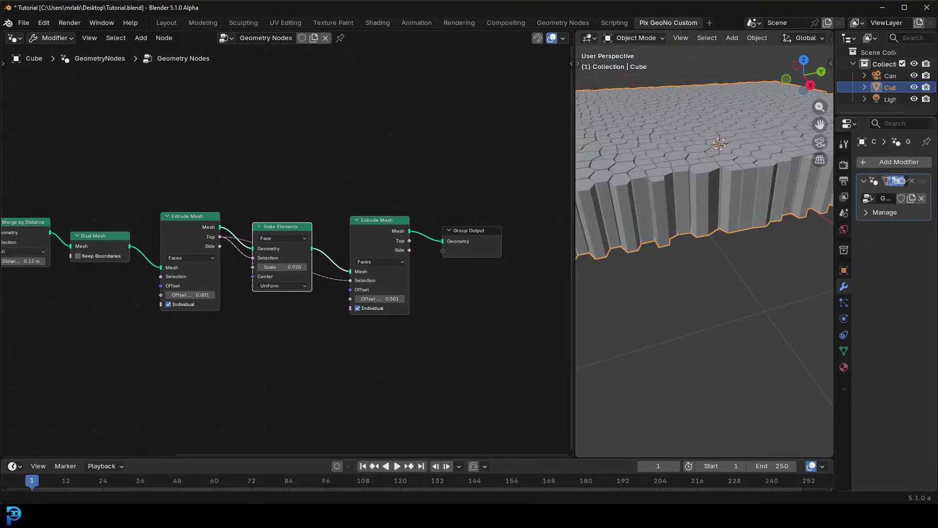
scroll(373, 318, "up", 3)
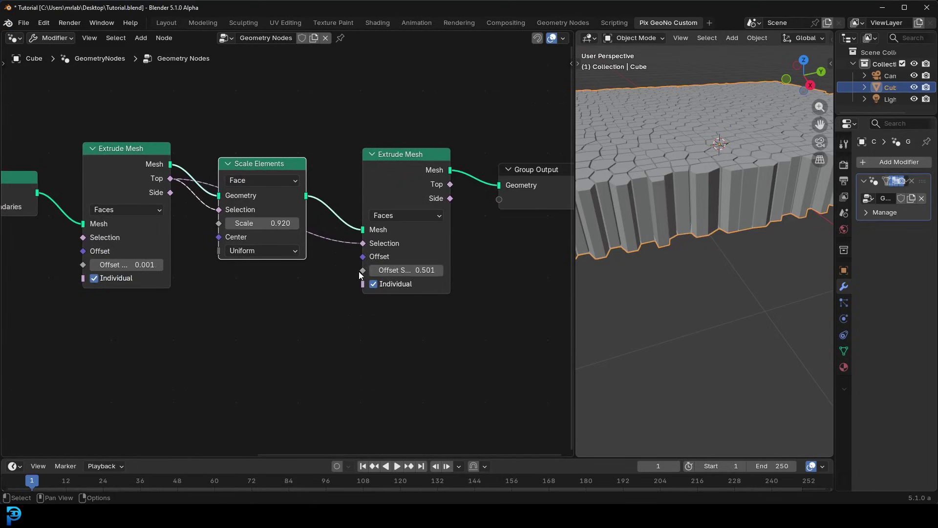
scroll(330, 303, "up", 2)
left_click_drag(330, 228, 255, 268)
type("scene tim")
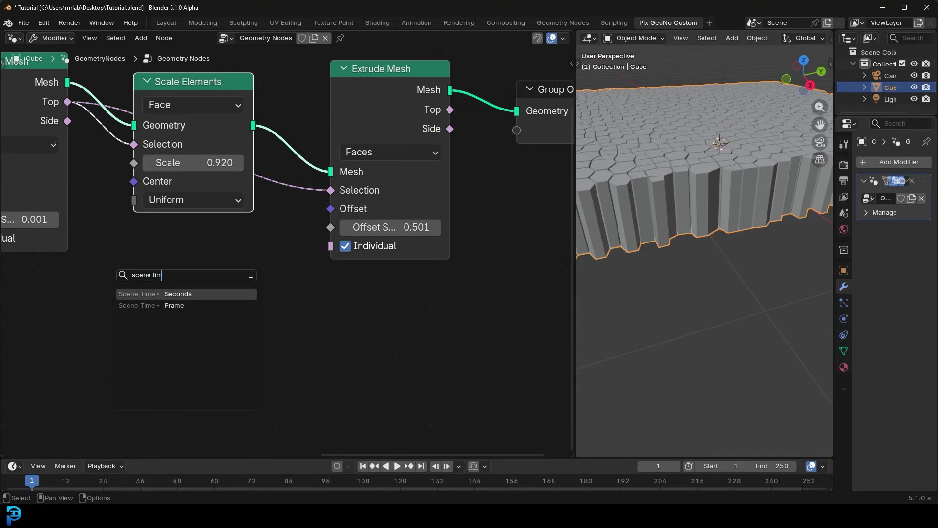
left_click(182, 293)
left_click(172, 285)
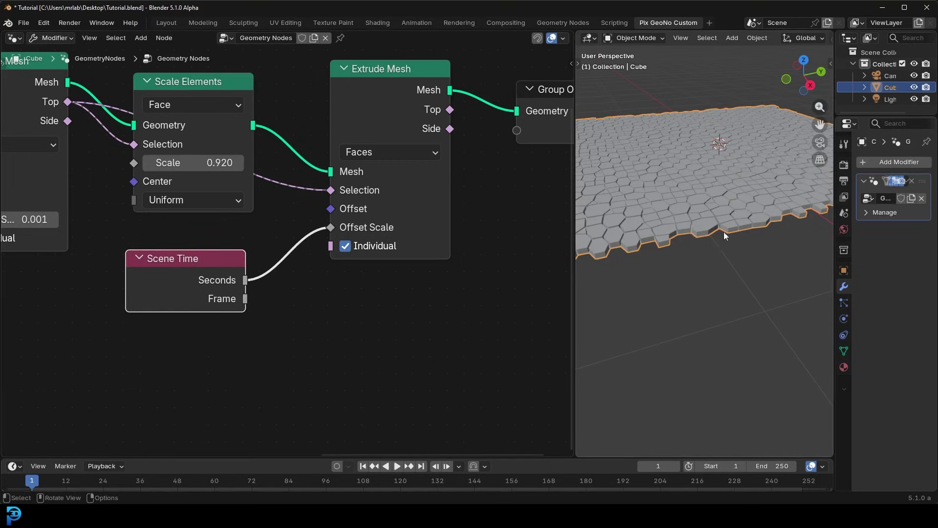
- Play the animation to examine how the columns extrude over time, pausing it around frame 107
key("space")
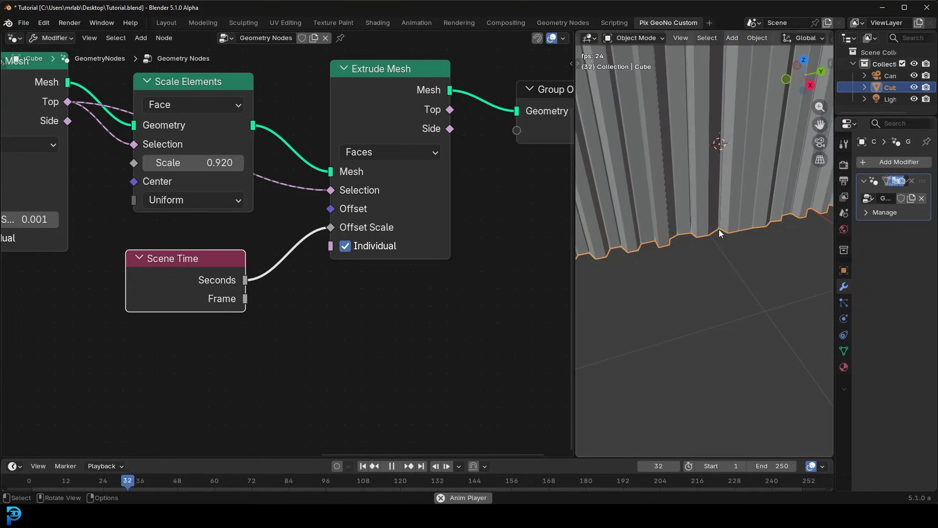
scroll(732, 151, "down", 4)
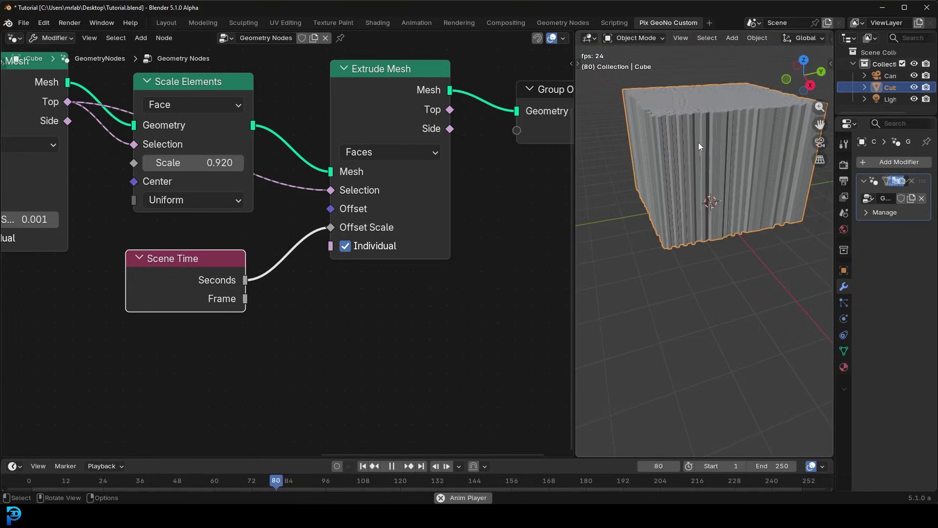
key("space")
scroll(666, 118, "down", 3)
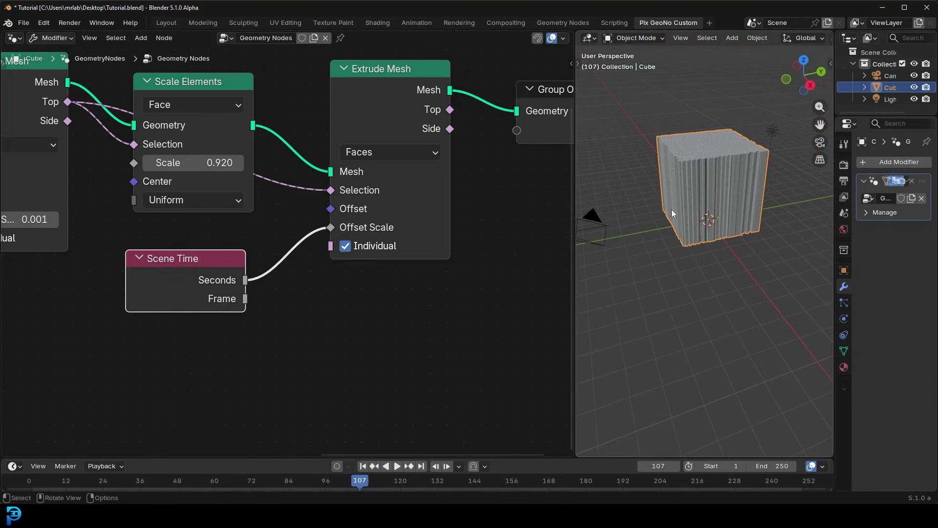
scroll(696, 157, "up", 3)
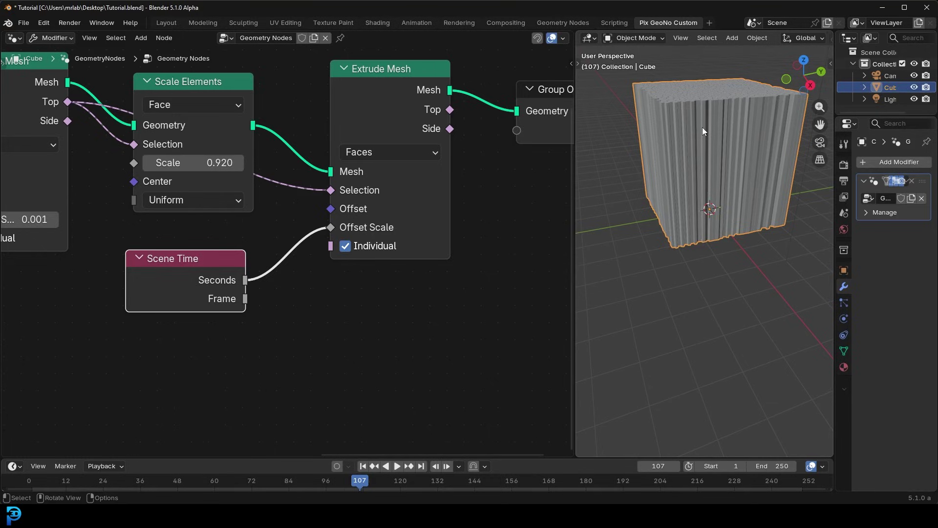
- Insert a Fraction math node between Scene Time's Seconds output and the second Extrude Mesh's Offset Scale, and reposition Scene Time
middle_click_drag(203, 299, 327, 164)
left_click_drag(289, 146, 148, 251)
scroll(230, 204, "up", 2)
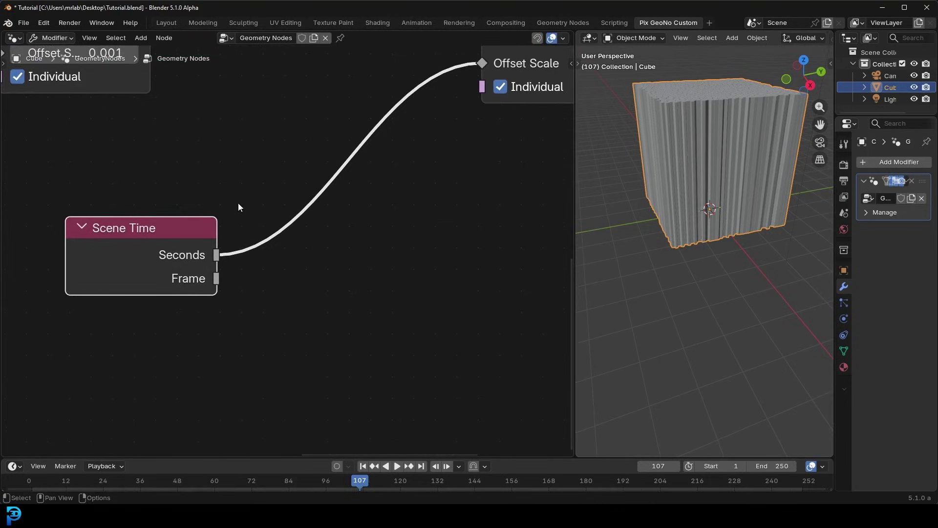
key("shift+a")
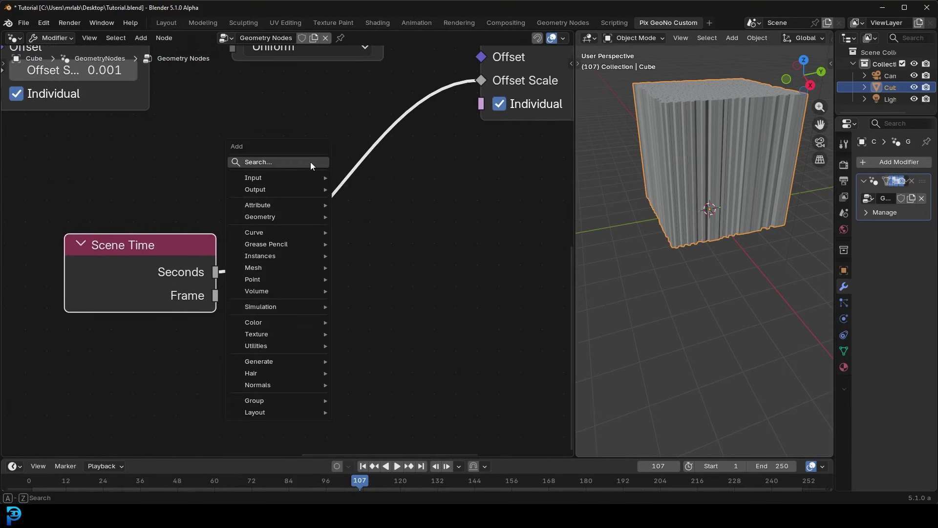
left_click(310, 162)
type("fract")
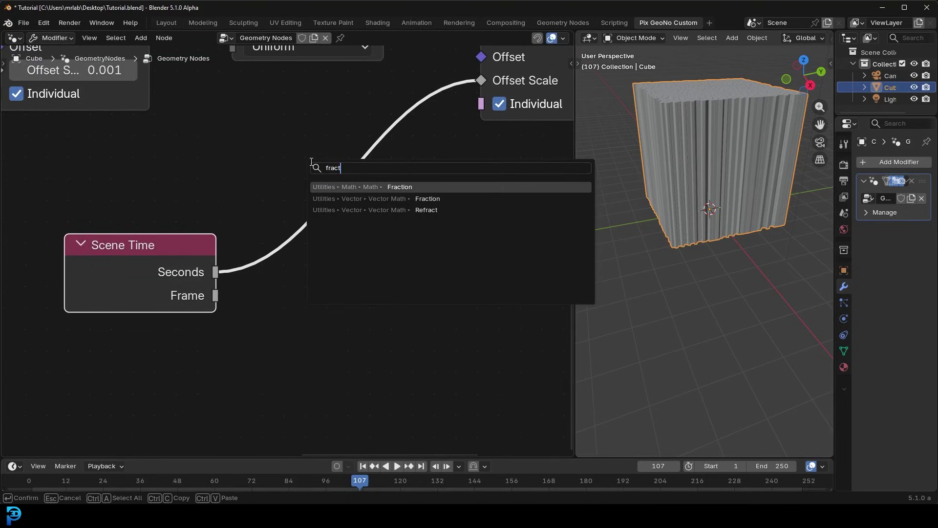
left_click(405, 187)
left_click(316, 170)
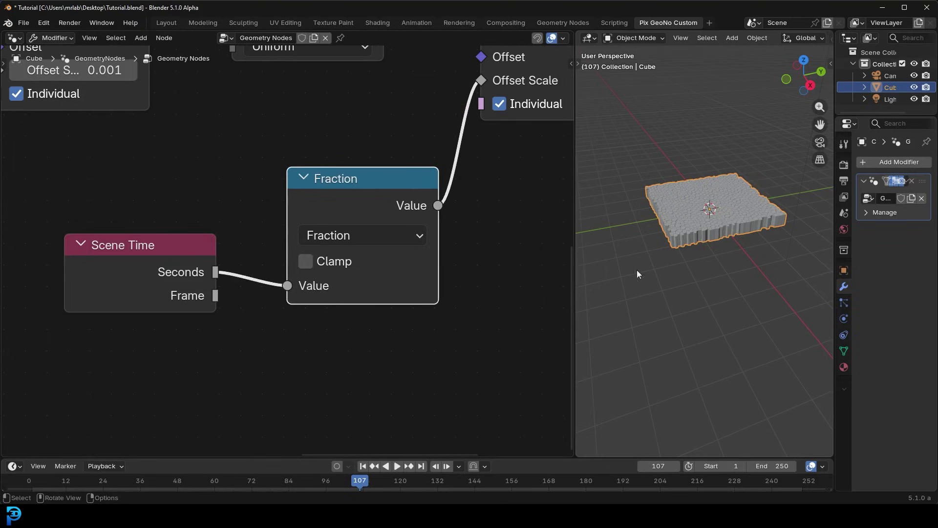
left_click_drag(165, 272, 161, 262)
- Play the animation to examine how the Fraction node affects the column extrusion, pausing it around frame 67
key("space")
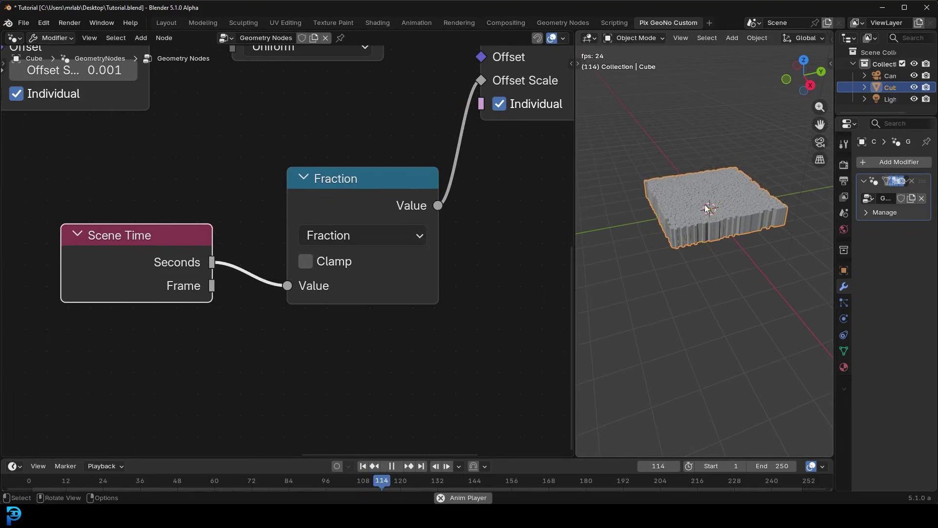
scroll(708, 203, "up", 4)
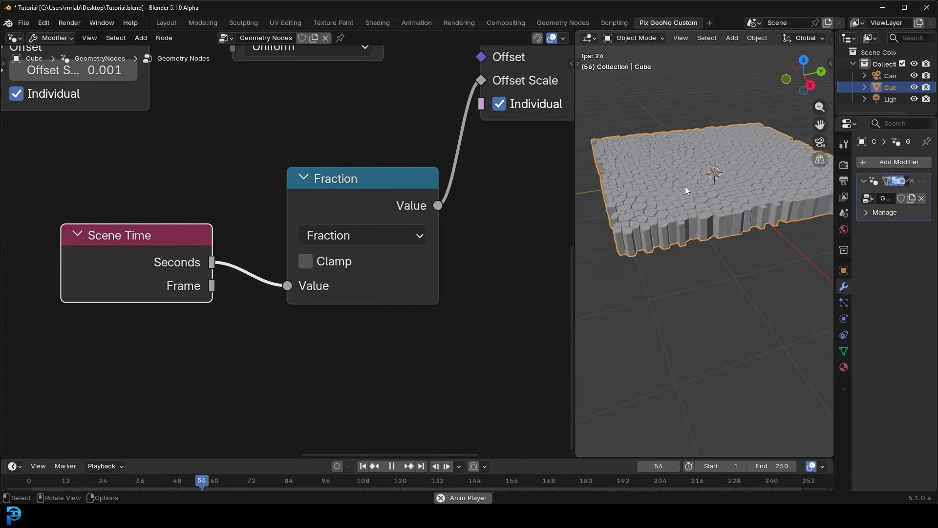
key("space")
- Make room beside the Scene Time node and insert a Math node between it and the Fraction node
middle_click_drag(261, 247, 300, 241)
left_click_drag(219, 217, 179, 186)
middle_click_drag(230, 142, 315, 154)
left_click_drag(215, 211, 113, 221)
key("shift+a")
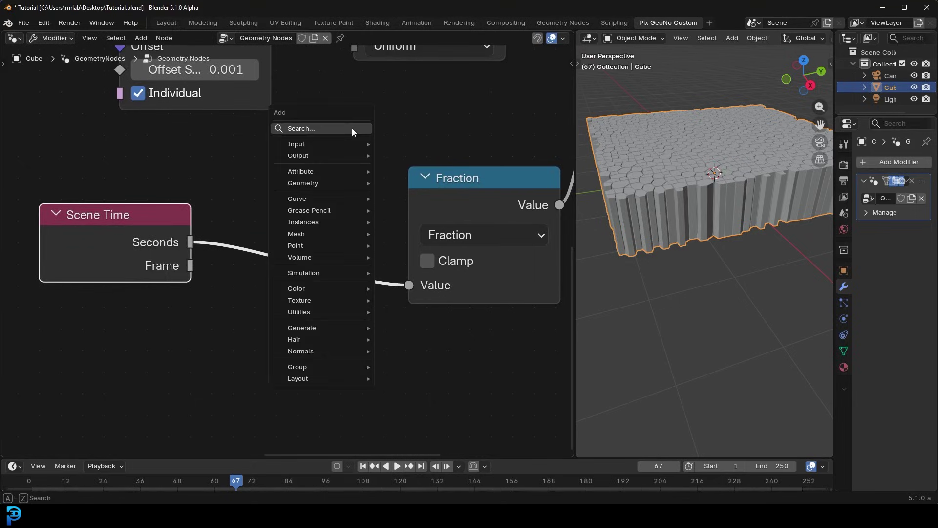
type("math")
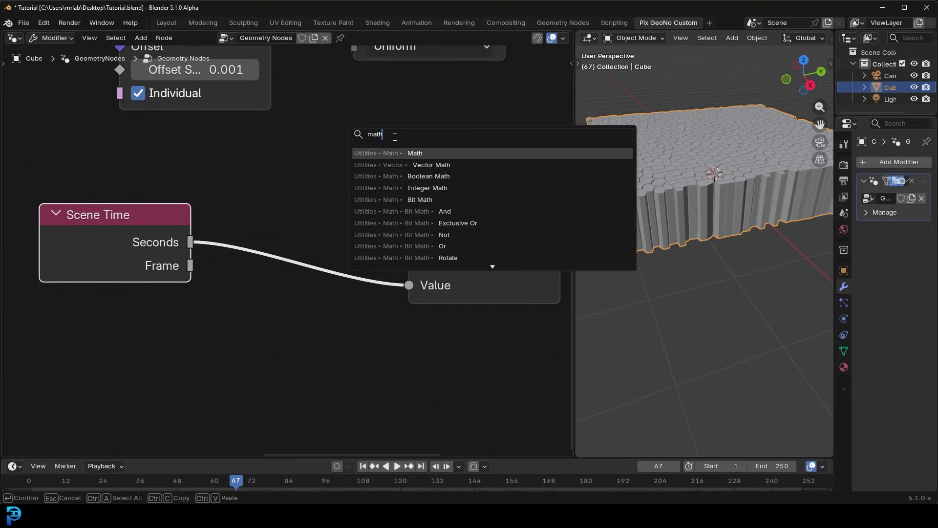
left_click(404, 153)
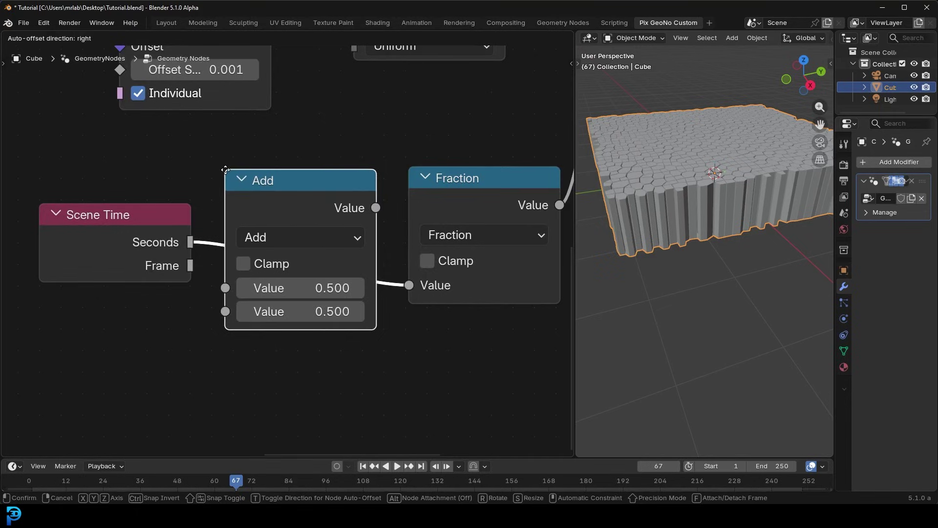
left_click(225, 170)
left_click_drag(109, 241, 104, 237)
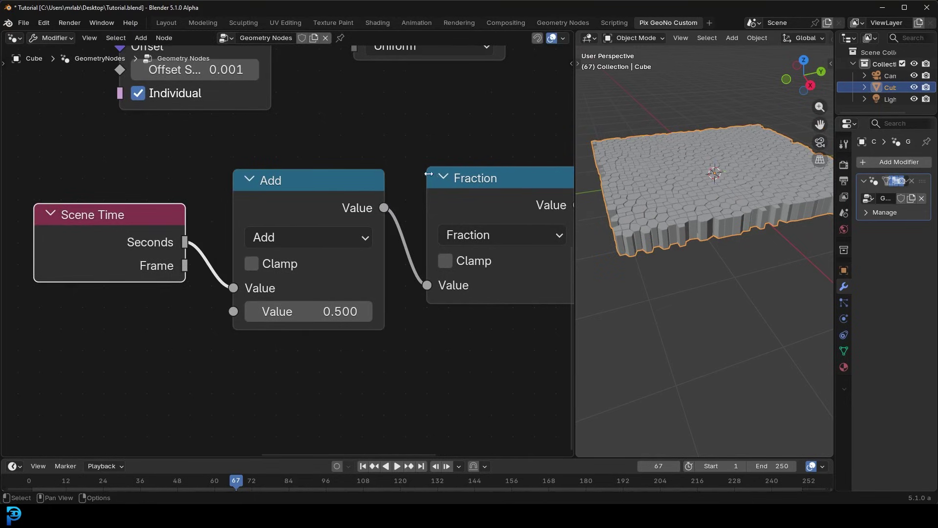
- Set the new Math node's operation to Multiply and align the Fraction and Scene Time nodes around it
left_click(286, 242)
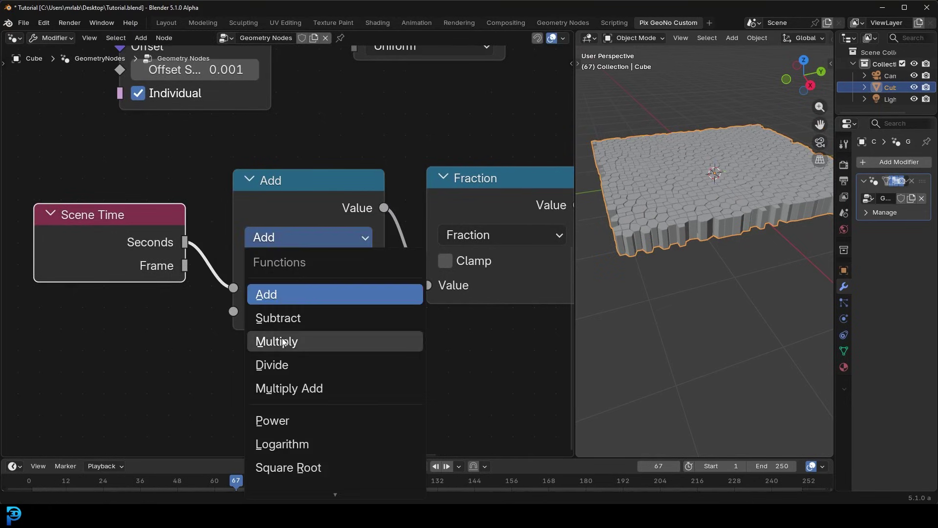
left_click(266, 339)
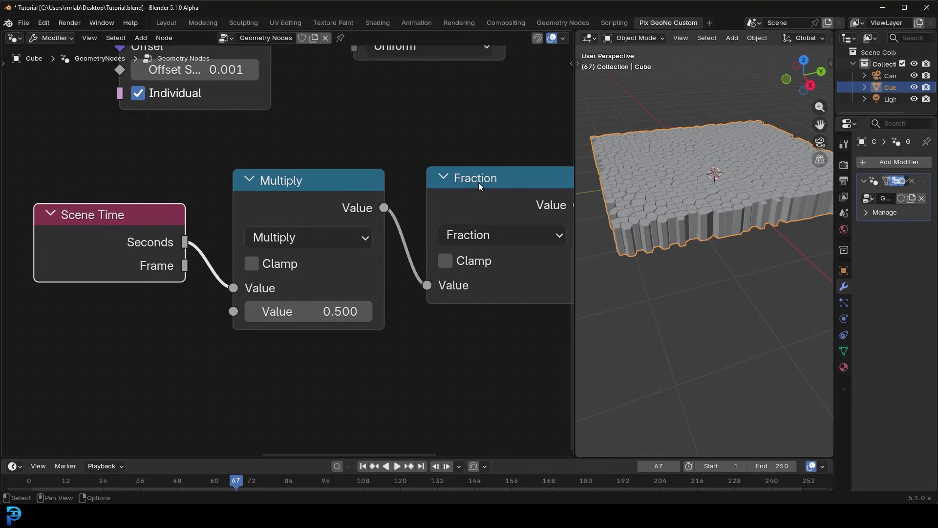
left_click_drag(480, 193, 468, 206)
left_click_drag(104, 224, 98, 206)
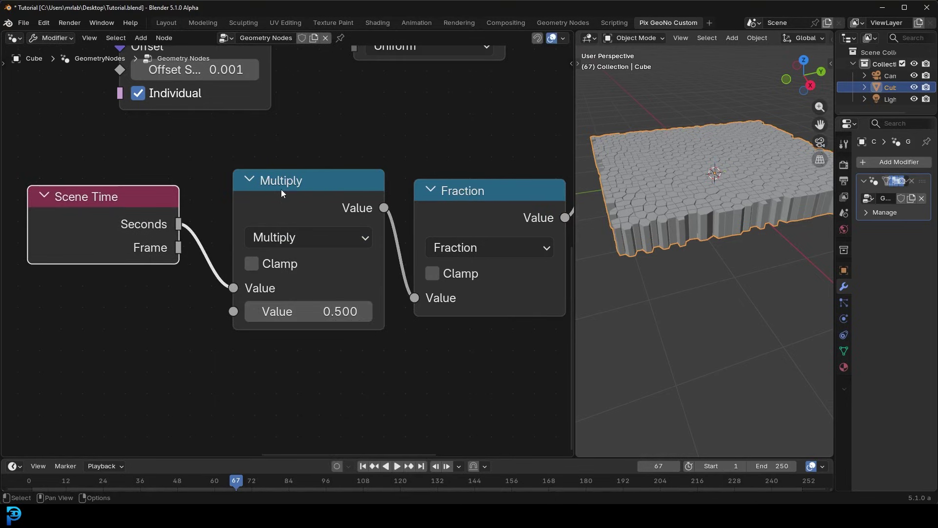
- Add a Position node linked to the Multiply node's second Value input and place it below Scene Time
middle_click_drag(176, 335, 302, 236)
left_click_drag(316, 218, 197, 300)
type("posi")
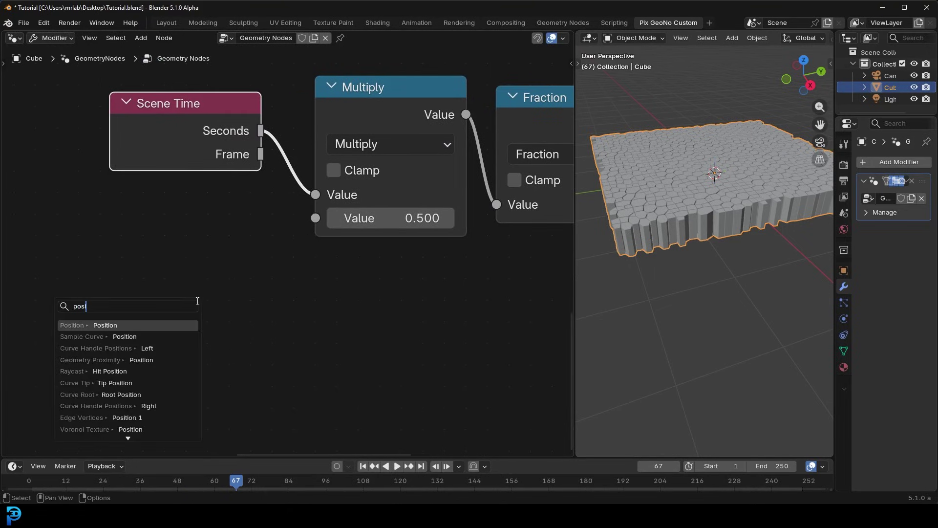
left_click(87, 325)
left_click(124, 306)
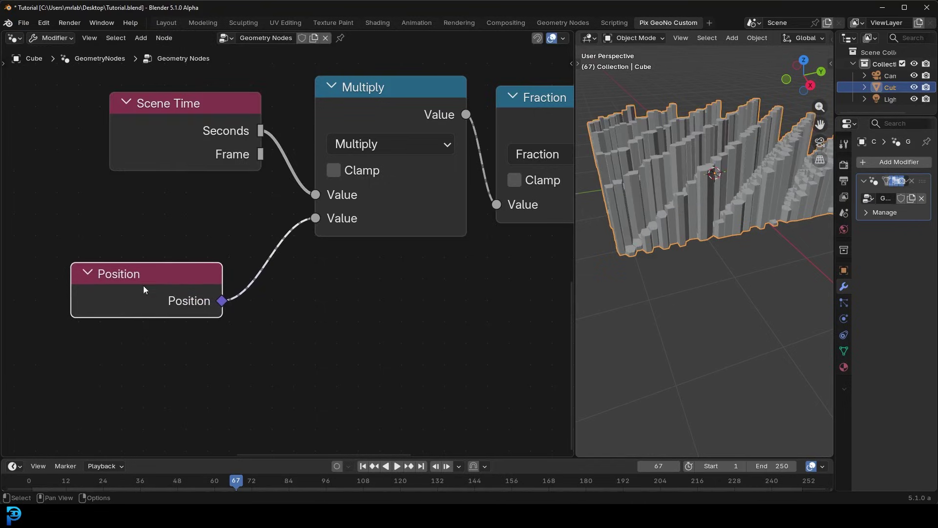
middle_click_drag(227, 239, 293, 183)
left_click_drag(222, 210, 192, 250)
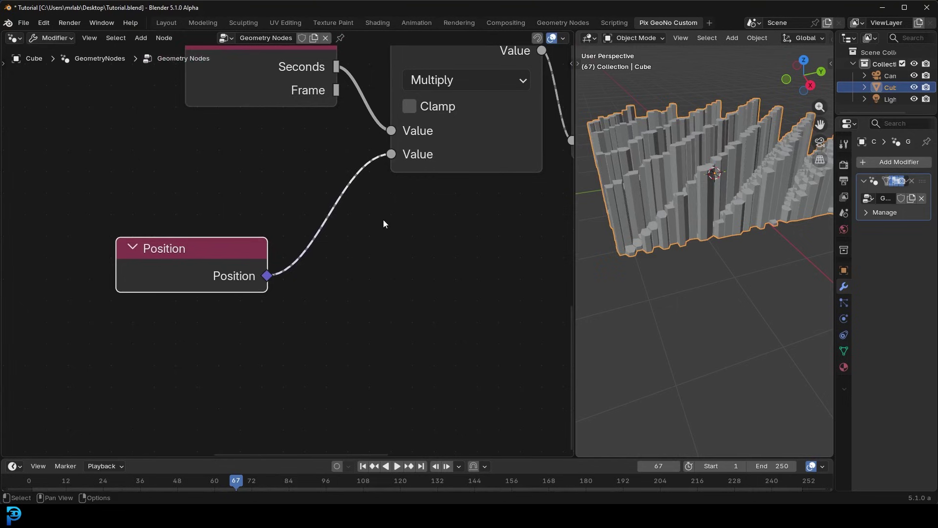
- Play the animation to examine how position varies the column heights up close, pausing it around frame 216
middle_click_drag(714, 142, 734, 192)
key("space")
scroll(734, 190, "up", 5)
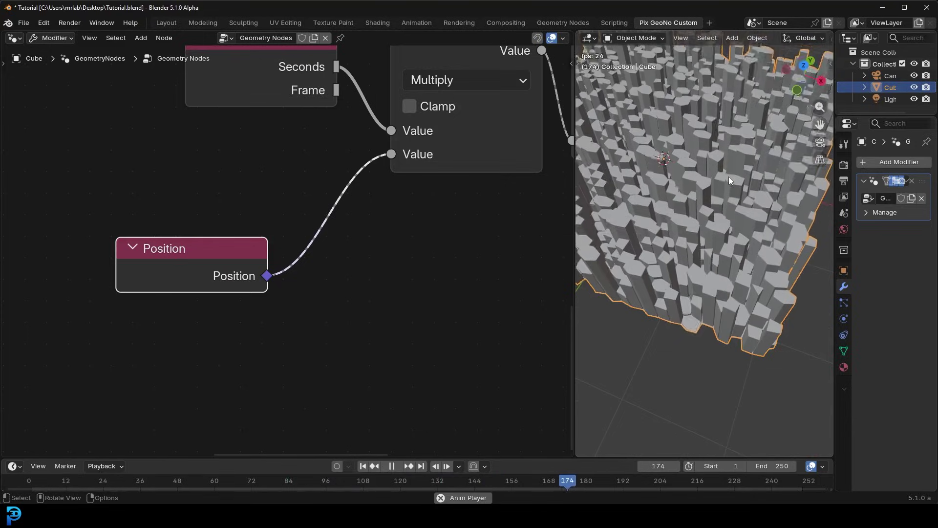
key("space")
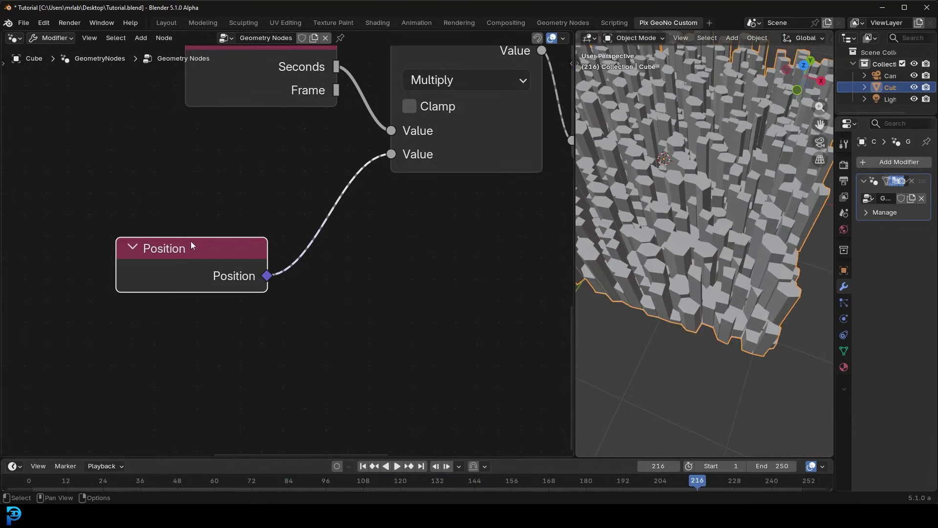
- Insert a Vector Math node set to Distance between the Position node and the Multiply node, and space the nodes out
left_click_drag(194, 257, 177, 263)
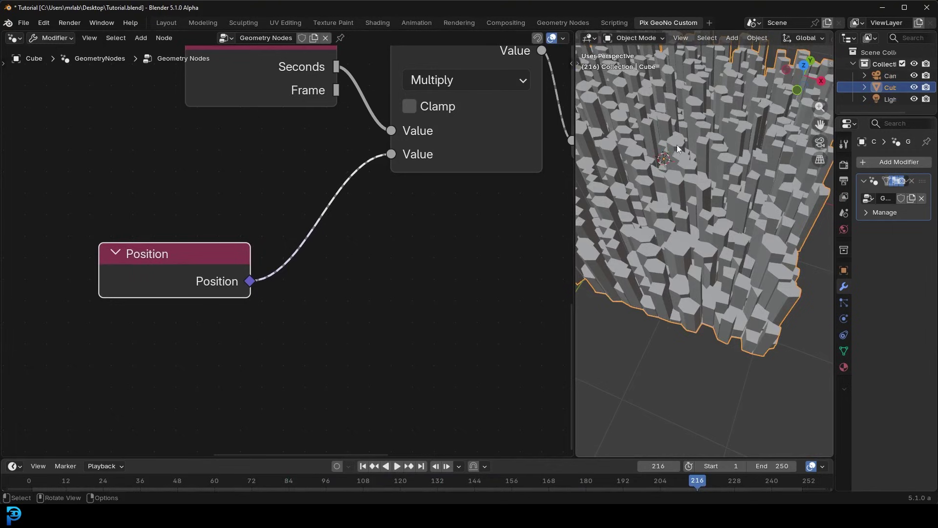
scroll(704, 195, "down", 5)
scroll(298, 201, "up", 2)
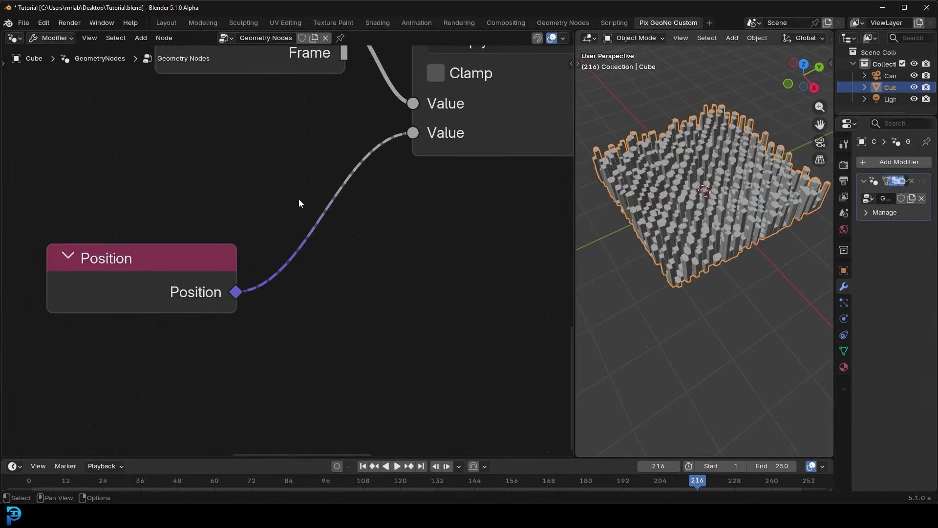
key("shift+a")
type("vecoto")
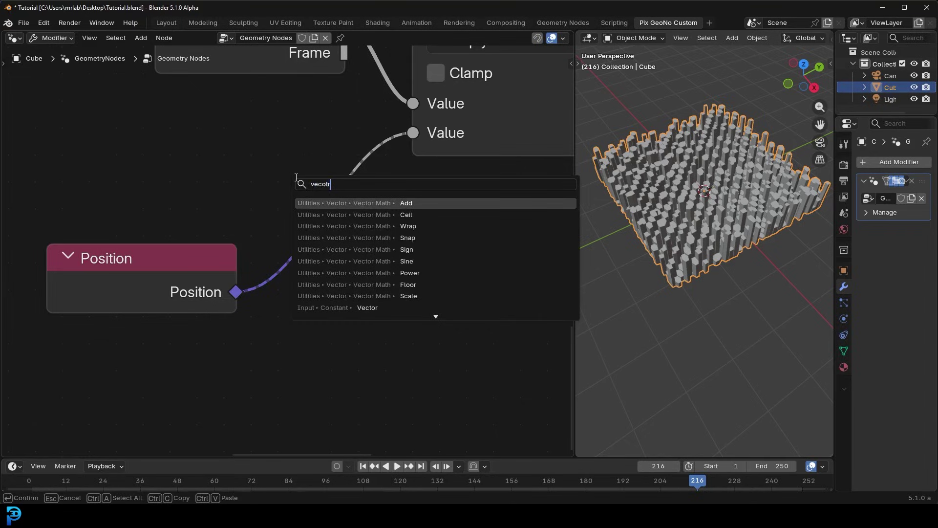
type("r")
key("BackSpace")
type("or math")
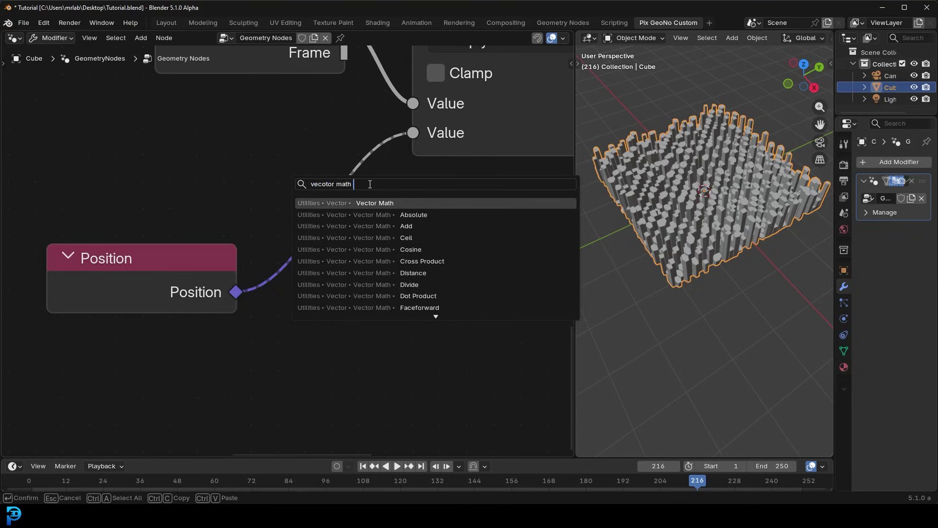
type(" dista")
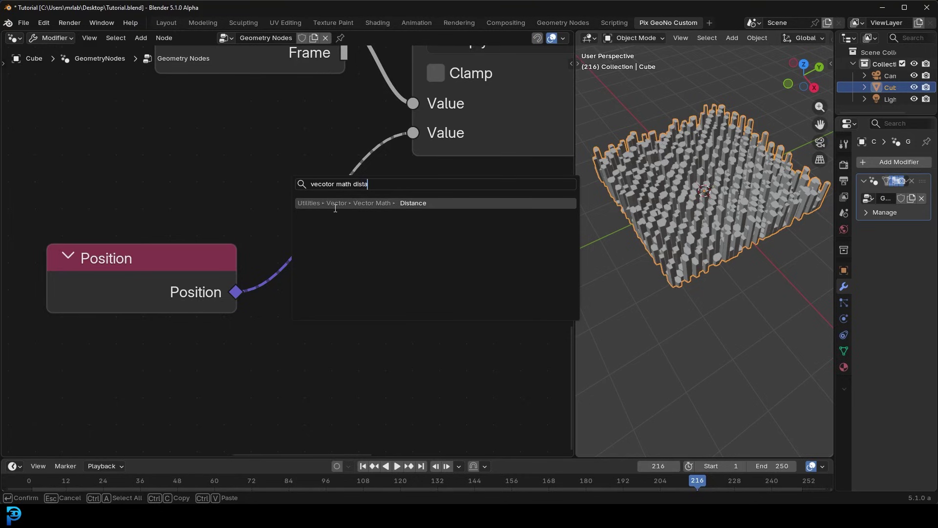
key("Return")
left_click(168, 210)
scroll(168, 211, "down", 2)
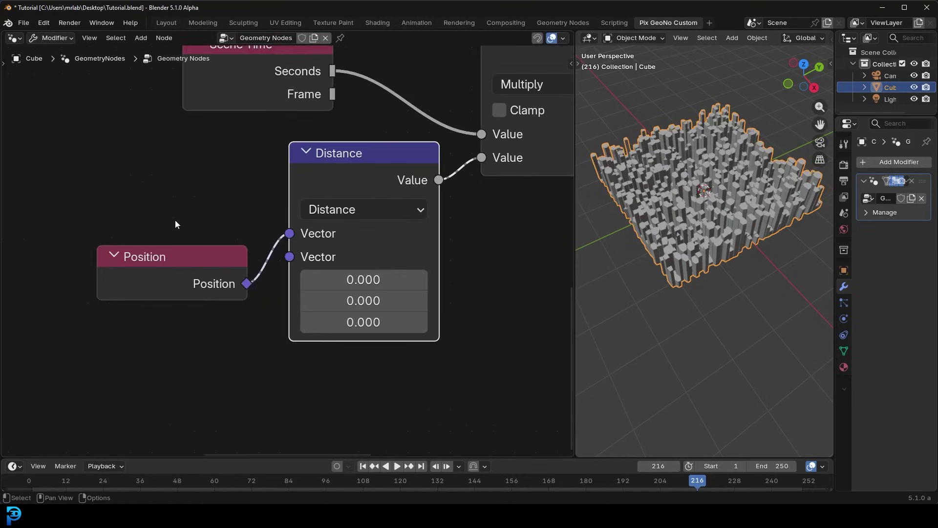
left_click_drag(168, 256, 149, 232)
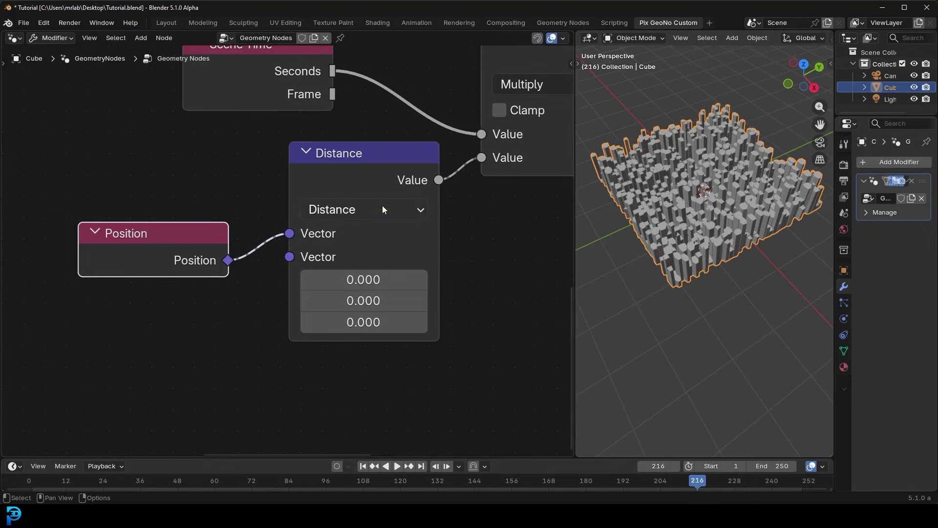
left_click_drag(365, 158, 349, 160)
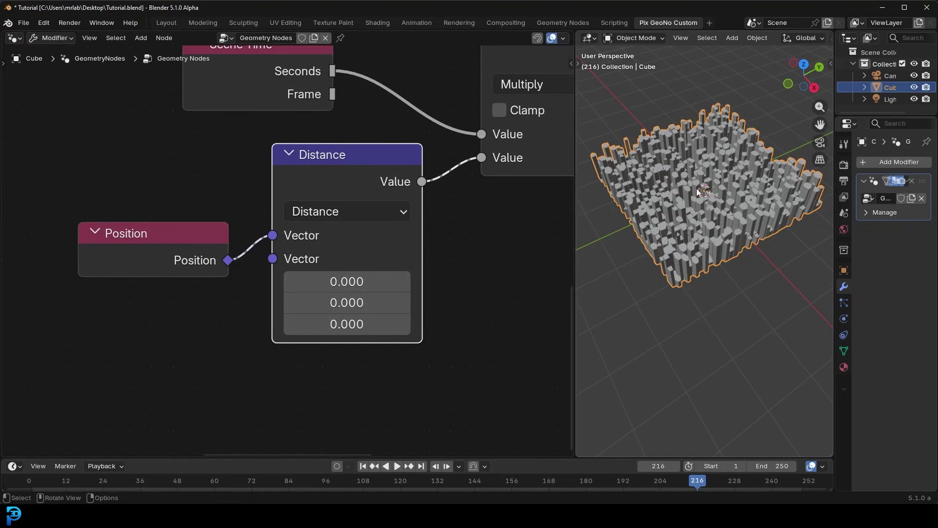
- Play the animation to examine the distance-based column pattern, pausing it around frame 72
scroll(698, 191, "up", 3)
key("space")
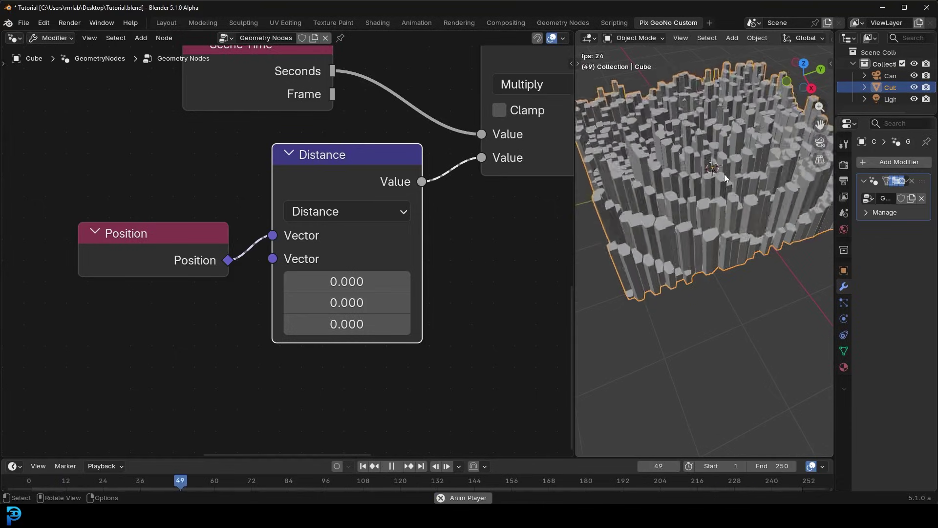
key("space")
- Duplicate the Multiply node and insert the copy between Scene Time's Seconds output and the original Multiply node
scroll(298, 210, "down", 2)
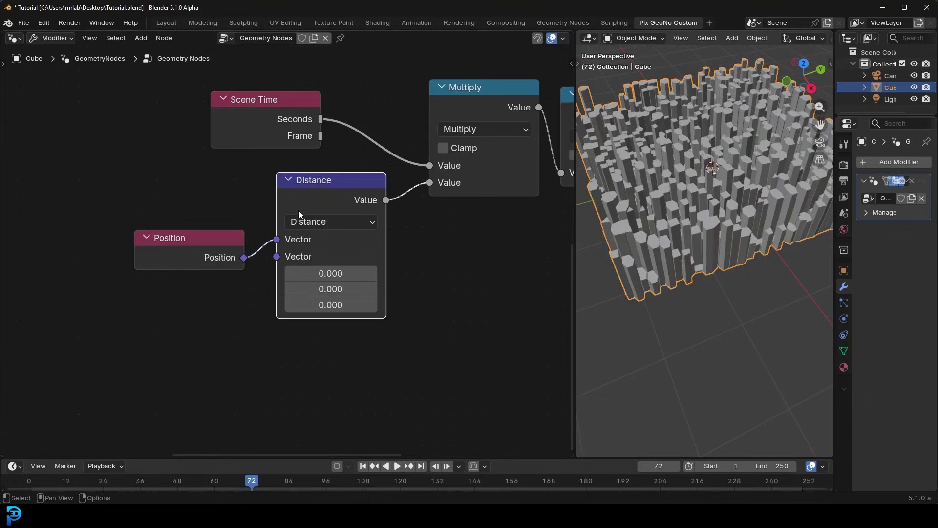
middle_click_drag(300, 207, 335, 276)
scroll(230, 174, "up", 1)
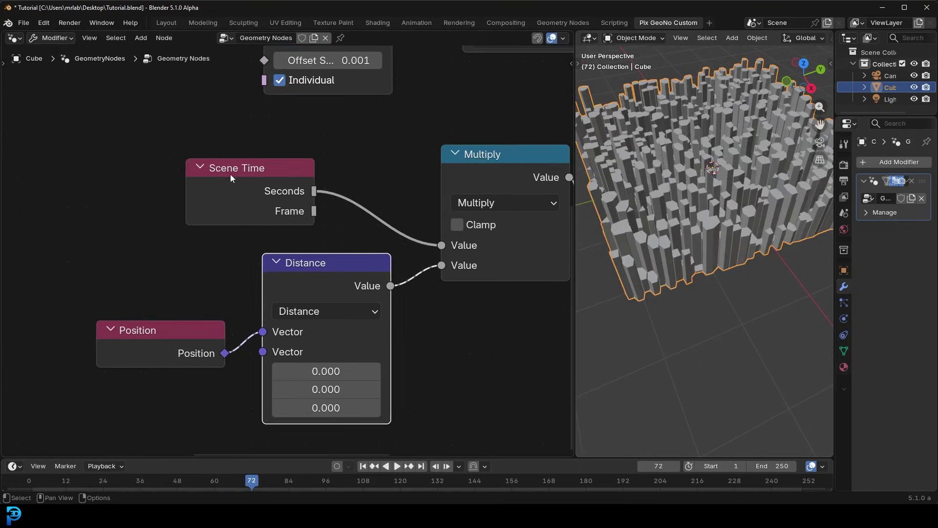
left_click_drag(231, 175, 131, 158)
middle_click_drag(484, 160, 382, 206)
left_click(460, 204)
key("shift+d")
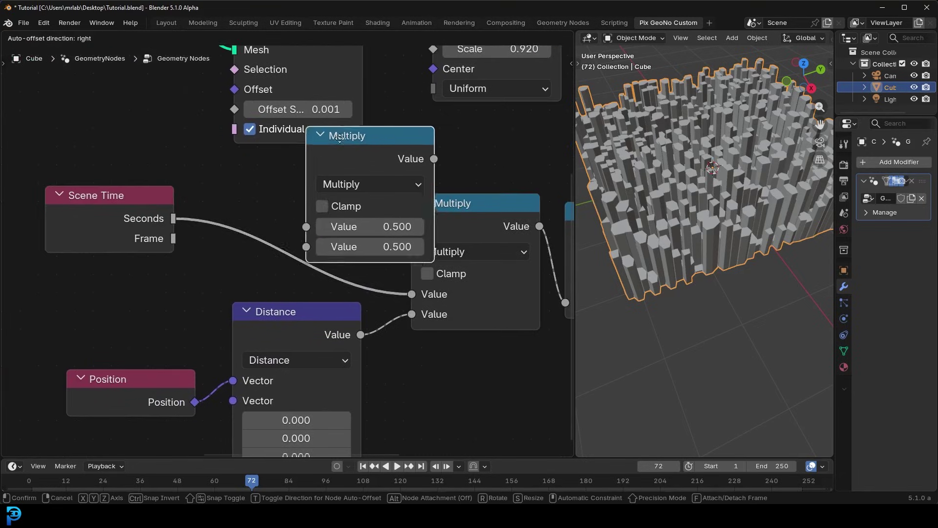
left_click(247, 175)
scroll(230, 177, "up", 1)
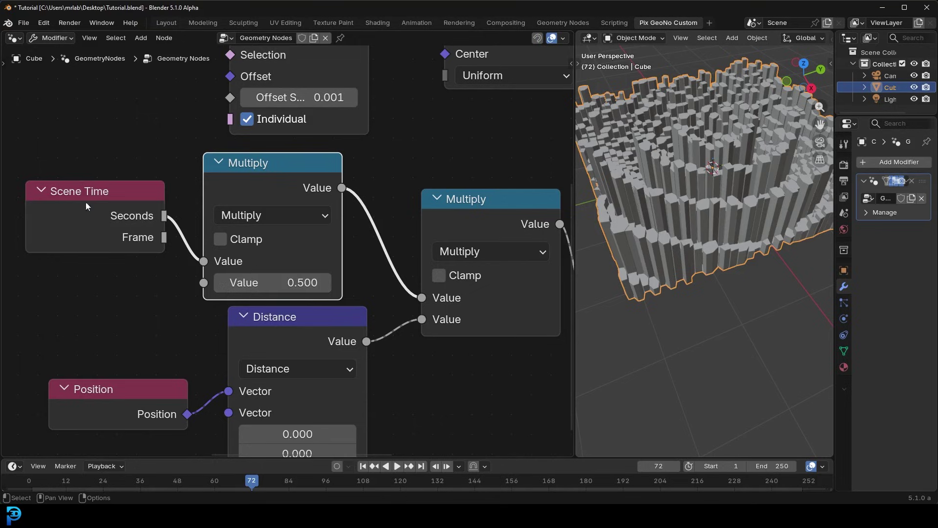
- Set the duplicated Multiply node's value to 0.03, play the animation, and raise the value to 0.23 during playback
left_click(276, 283)
key("BackSpace")
type(".03")
key("Return")
key("space")
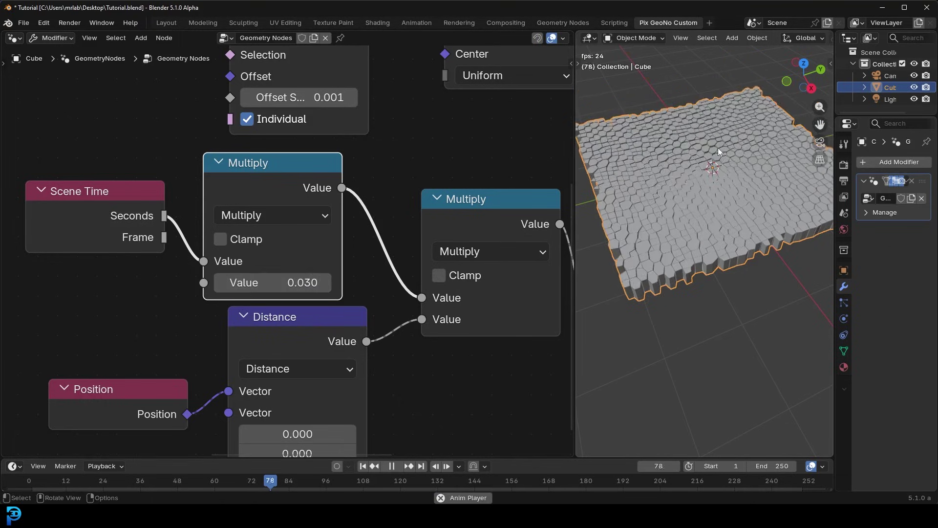
left_click(323, 285)
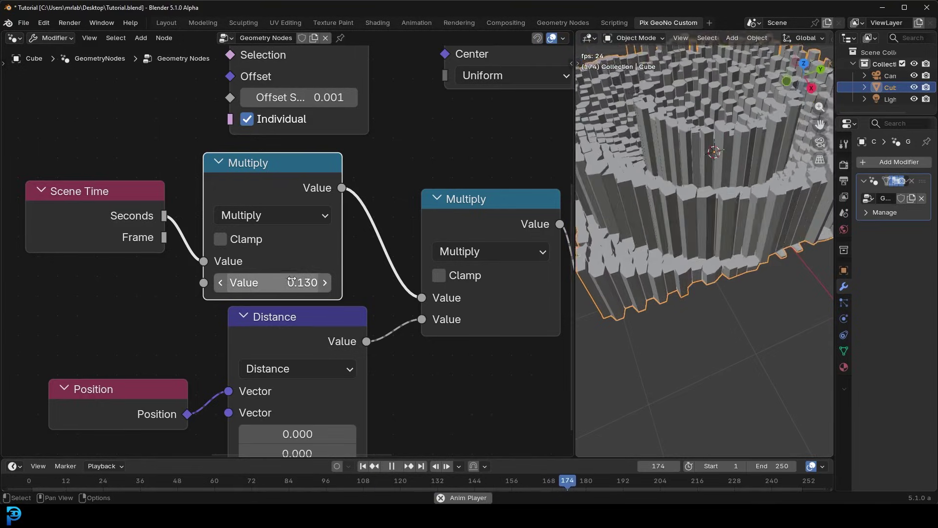
left_click(328, 284)
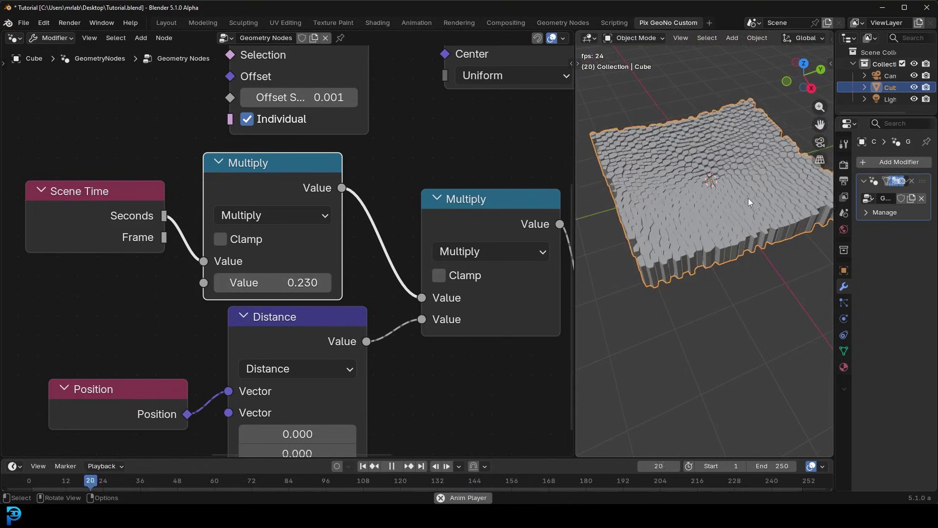
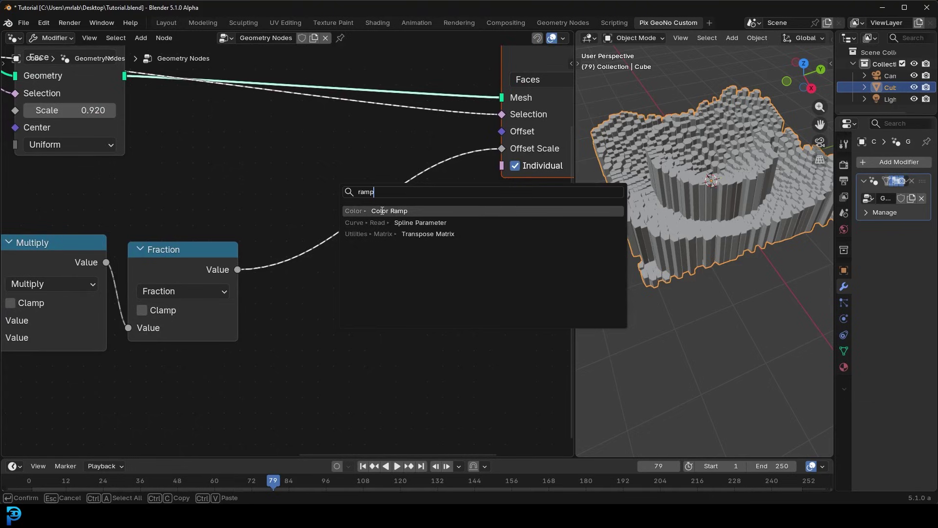
- Insert a Color Ramp node between the Fraction node and the Extrude Mesh node's Offset Scale
left_click(373, 231)
scroll(352, 251, "up", 2)
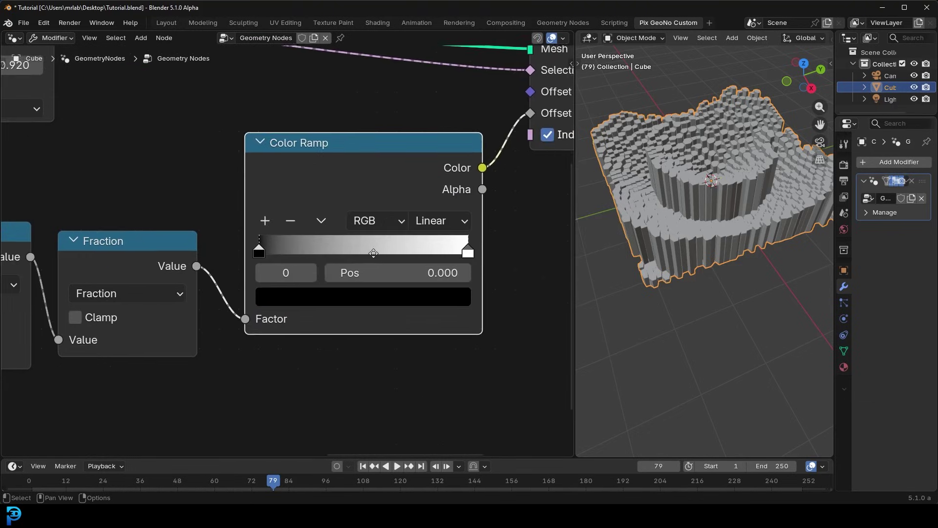
scroll(372, 253, "up", 1)
- Move the Color Ramp's black stop to 0.115 and its white stop to 0.889, and recolor the white stop black
left_click_drag(266, 257, 279, 254)
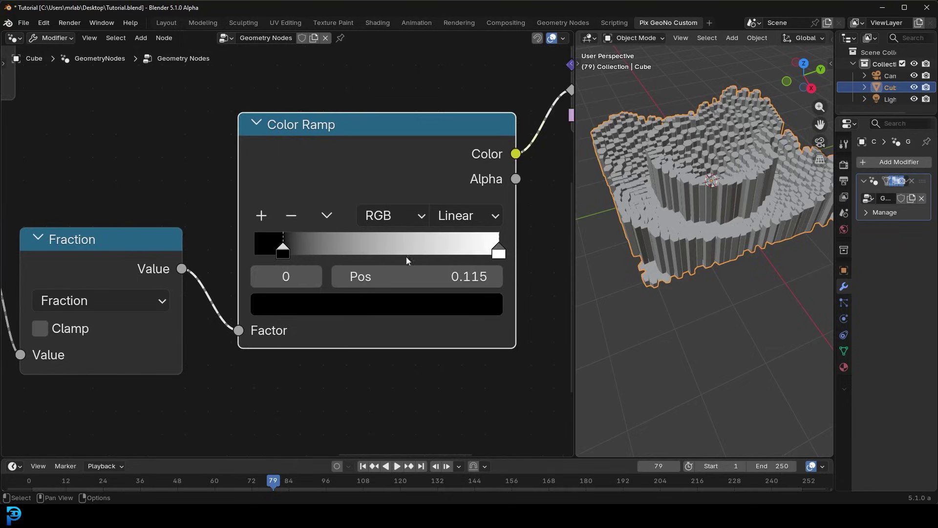
left_click_drag(499, 252, 472, 253)
left_click(468, 310)
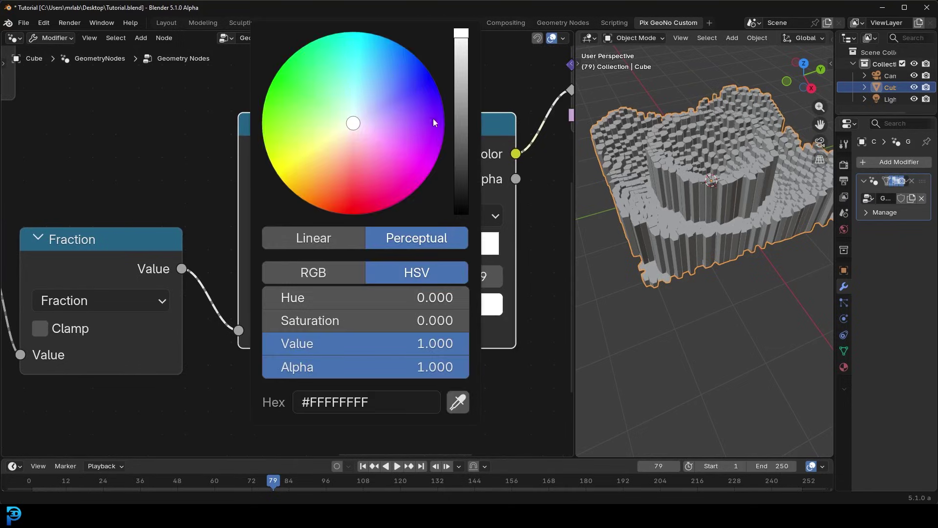
left_click_drag(455, 58, 455, 218)
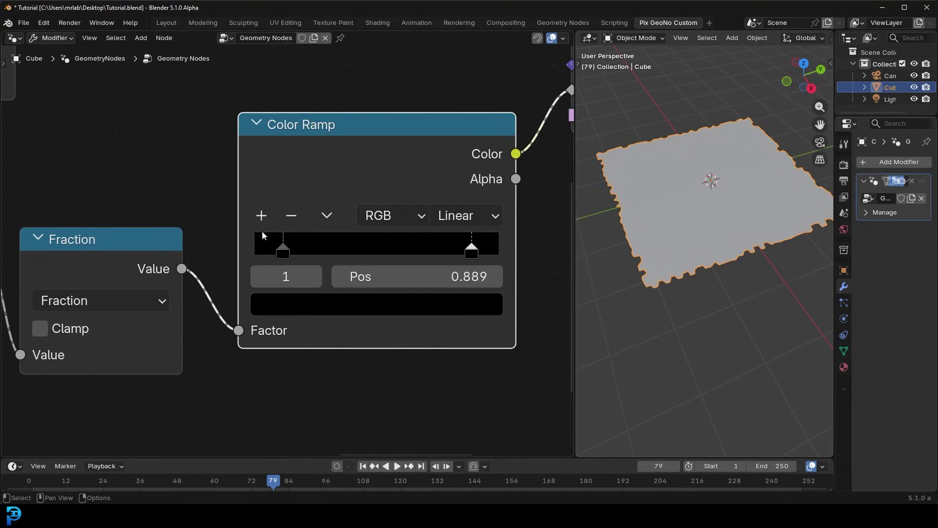
- Shift the outer black stops to 0.099 and 0.901 and add a white stop midway between them in the Color Ramp
left_click_drag(160, 265, 175, 251)
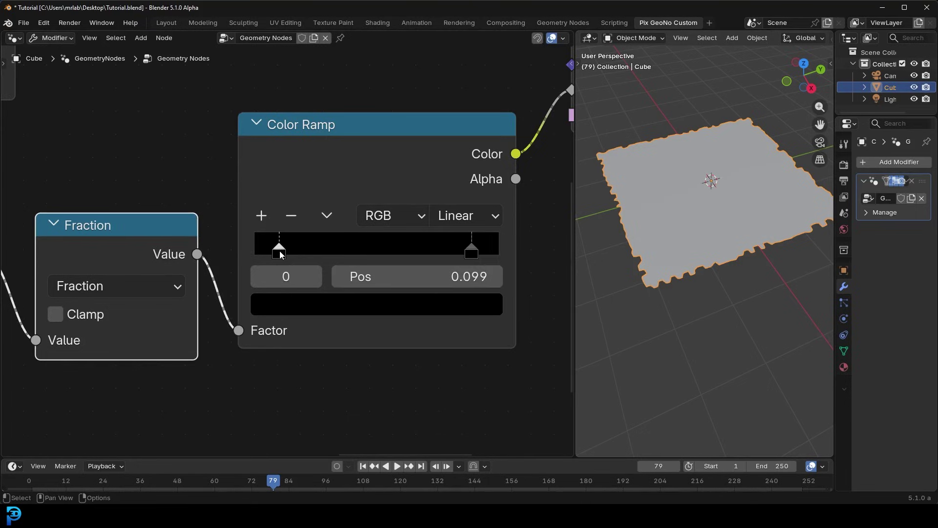
left_click(475, 257)
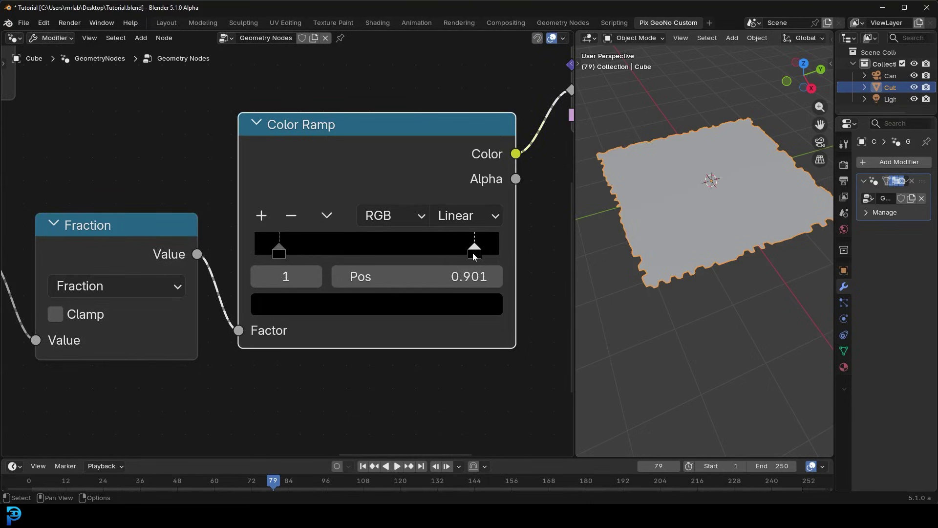
left_click(263, 216)
left_click(384, 303)
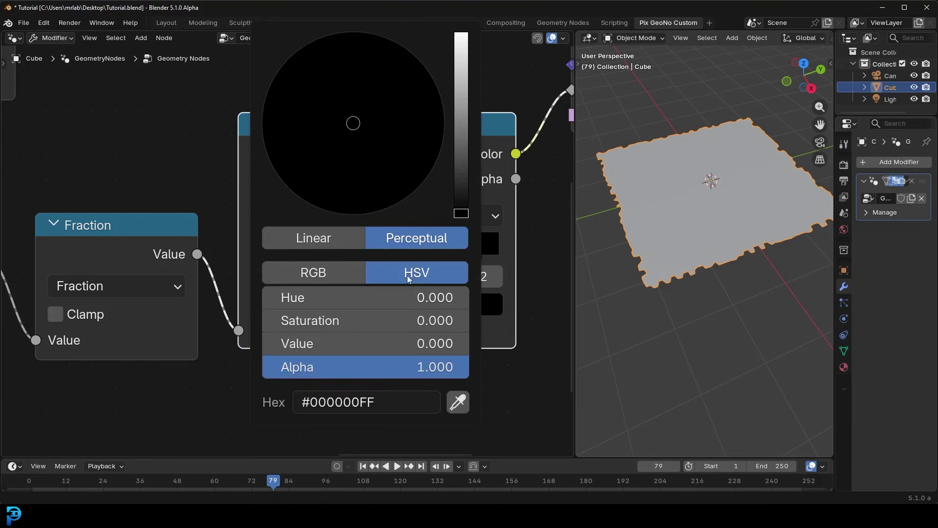
left_click_drag(461, 210, 461, 33)
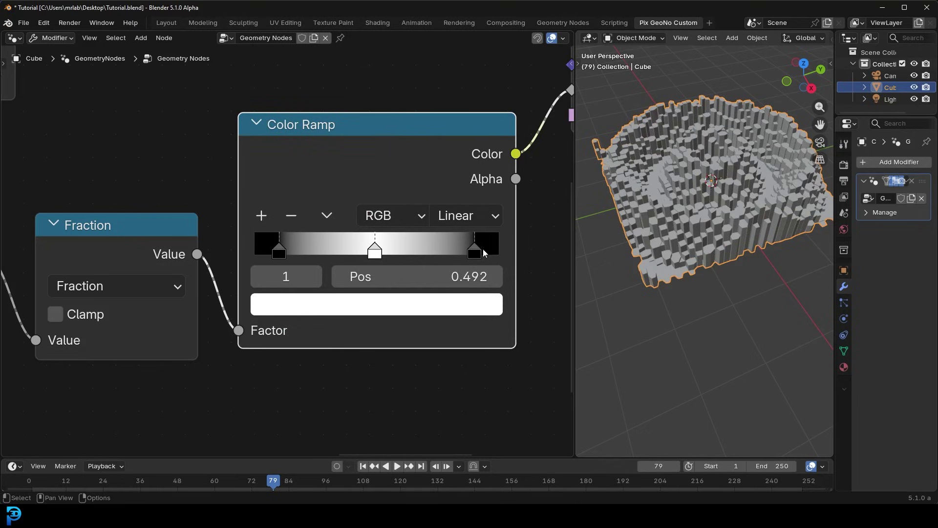
left_click_drag(90, 222, 91, 221)
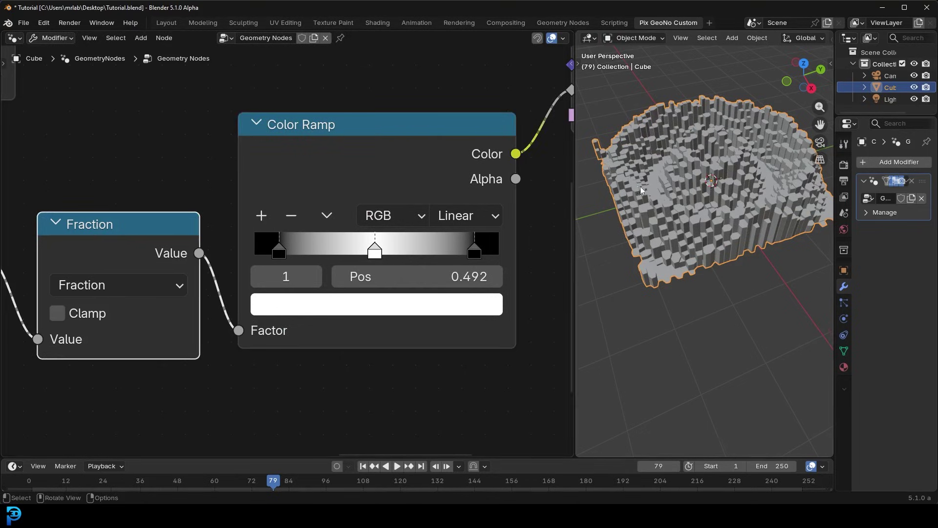
- Play the animation and move the Color Ramp's outer black stops further inward toward the white stop during playback
key("space")
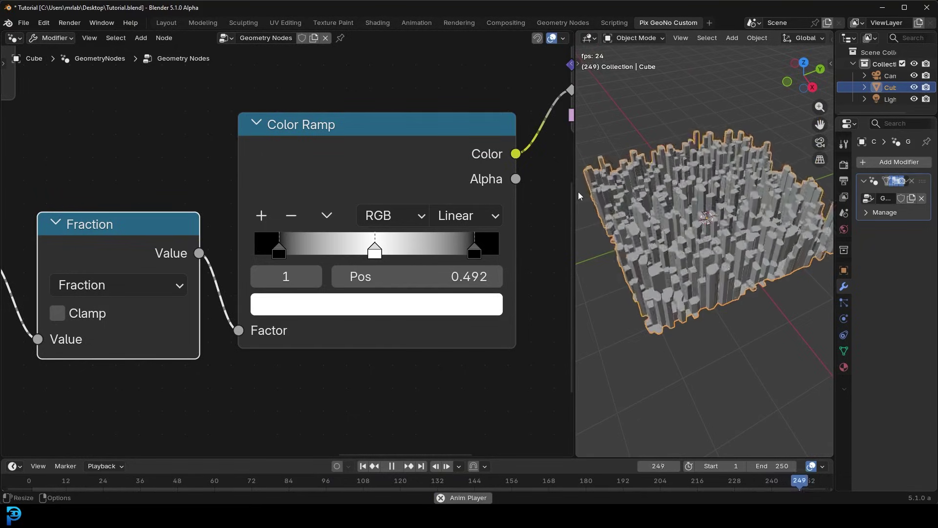
left_click_drag(279, 252, 292, 253)
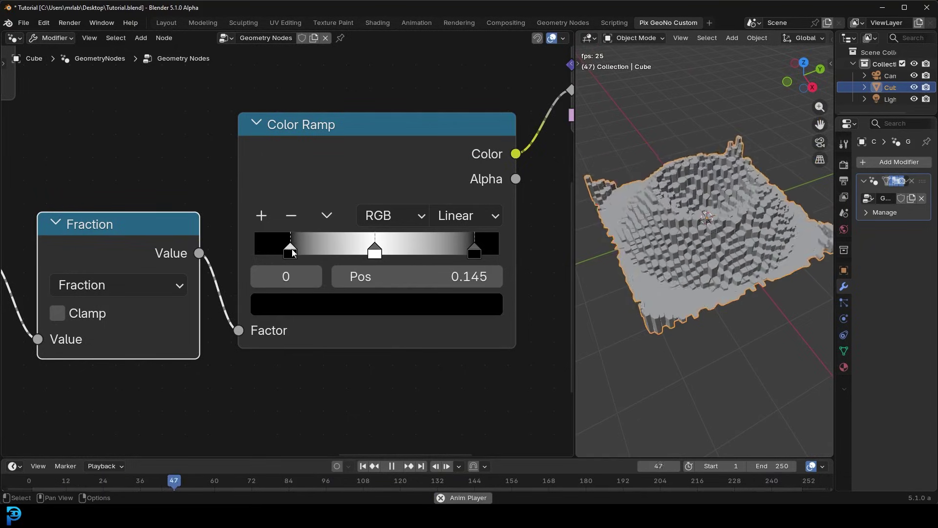
left_click_drag(478, 249, 457, 250)
left_click_drag(298, 245, 300, 244)
- Switch the Color Ramp's interpolation to B-Spline, place its last black stop at 0.786, and stop the playback
left_click(470, 221)
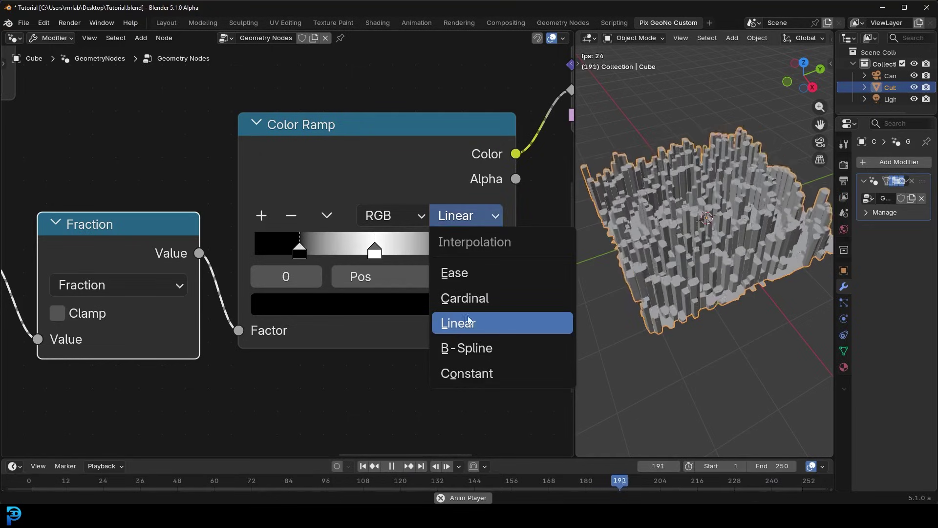
left_click(467, 349)
left_click_drag(450, 253, 446, 253)
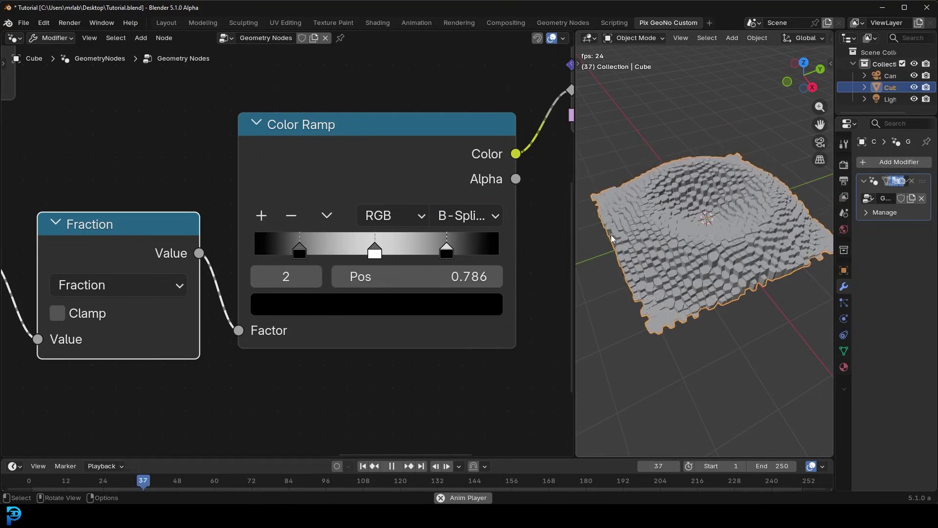
scroll(355, 255, "down", 1)
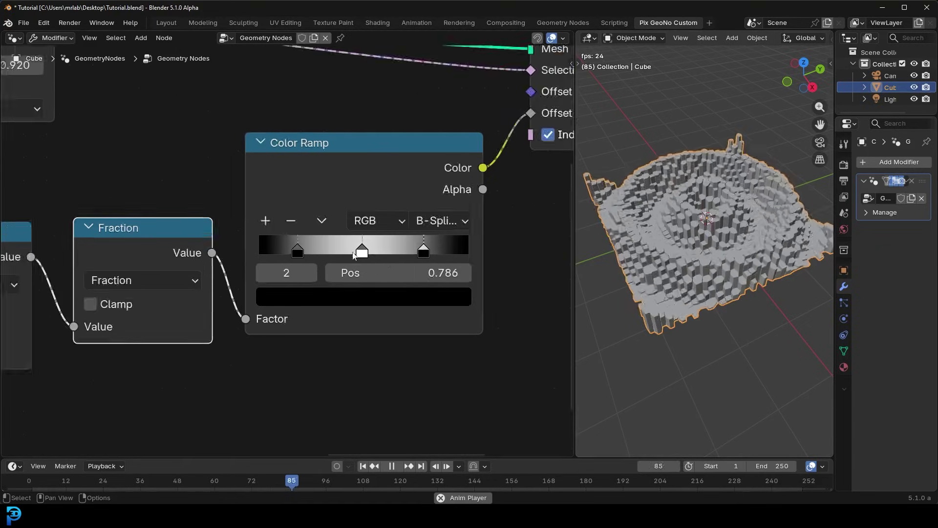
scroll(355, 255, "down", 2)
middle_click_drag(215, 327, 313, 304)
scroll(312, 301, "down", 1)
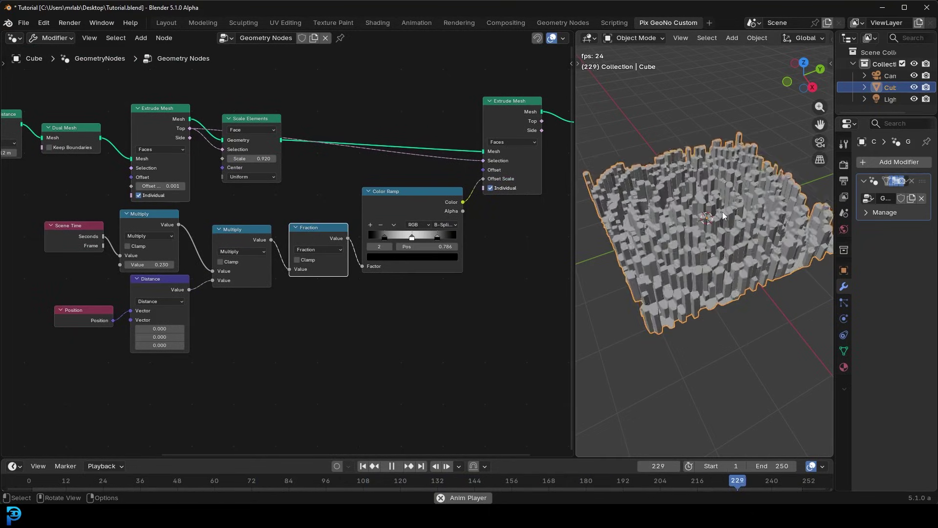
key("space")
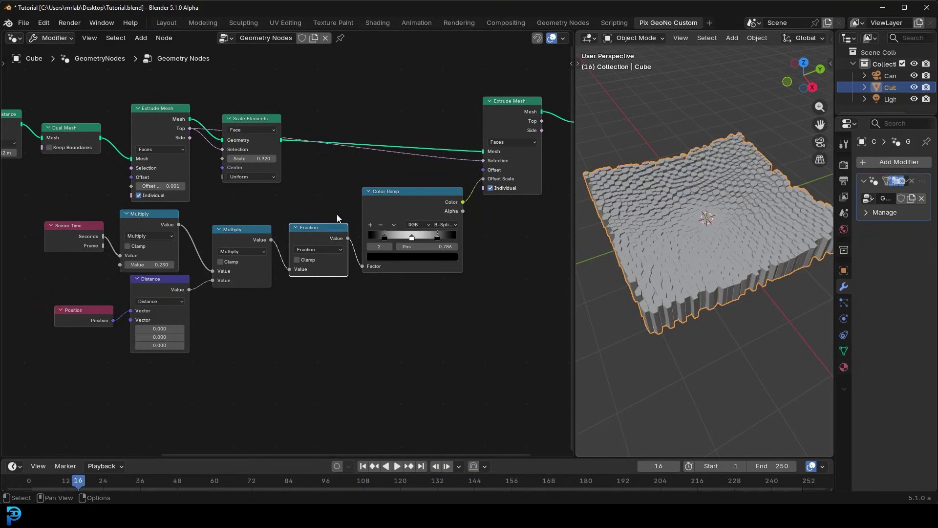
- Move the second Extrude Mesh node and the Group Output away from the Color Ramp to make room between them
middle_click_drag(301, 266, 91, 310)
left_click_drag(391, 246, 288, 116)
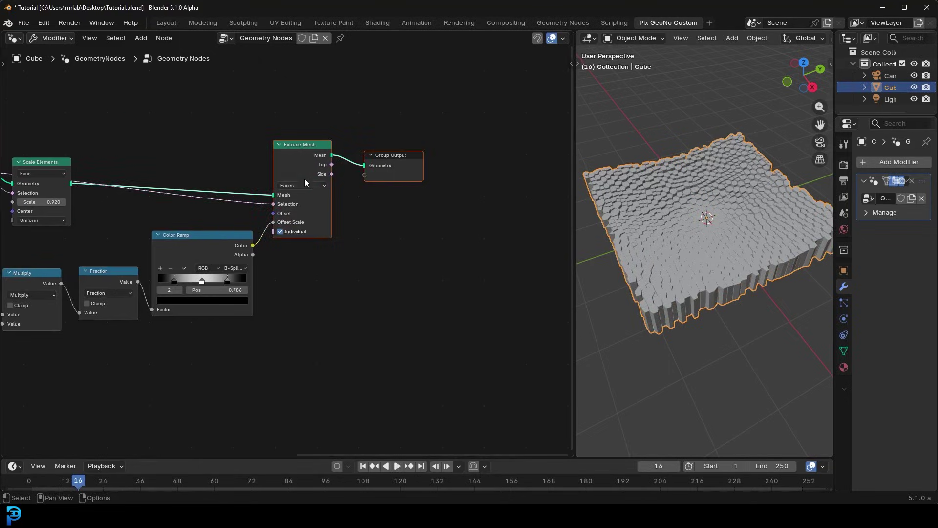
left_click_drag(308, 148, 421, 118)
left_click(421, 118)
- Insert a Math node set to Add between the Color Ramp's Color output and the Extrude Mesh node's Offset Scale
scroll(259, 236, "up", 4)
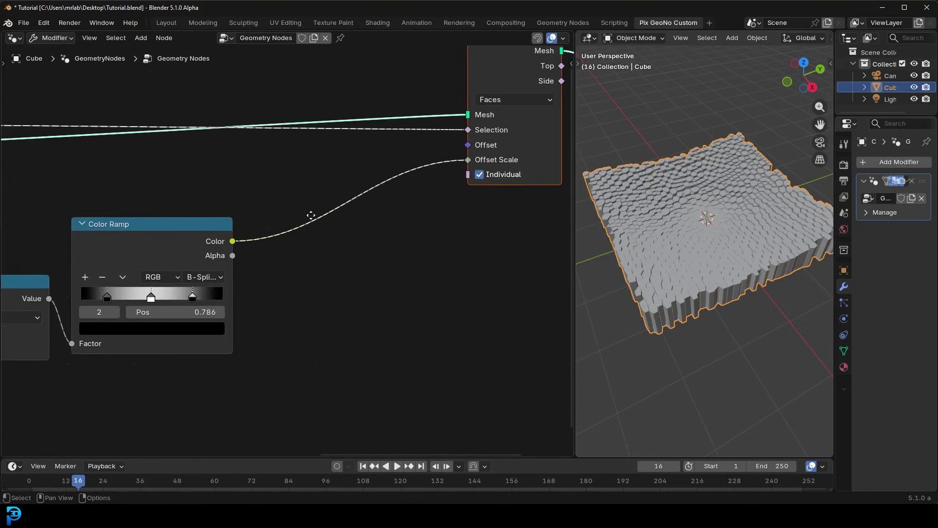
key("shift+a")
type("math")
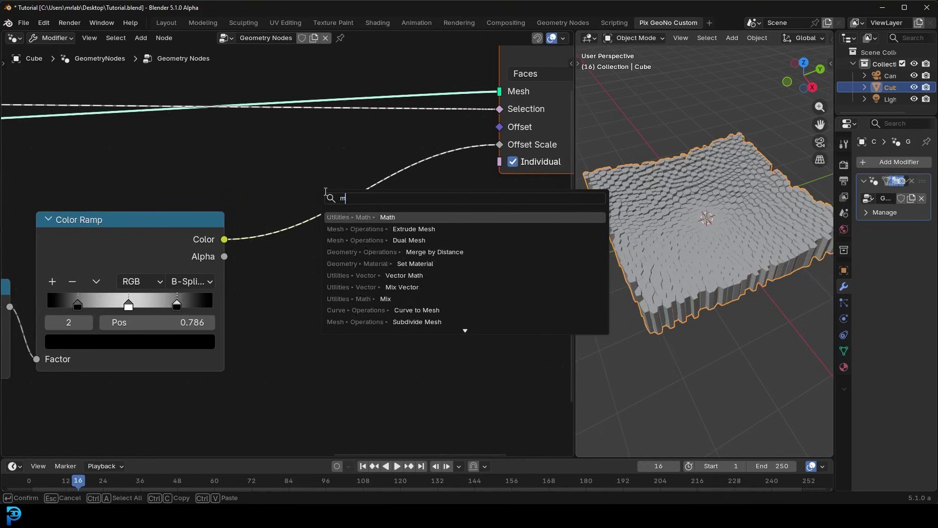
key("Return")
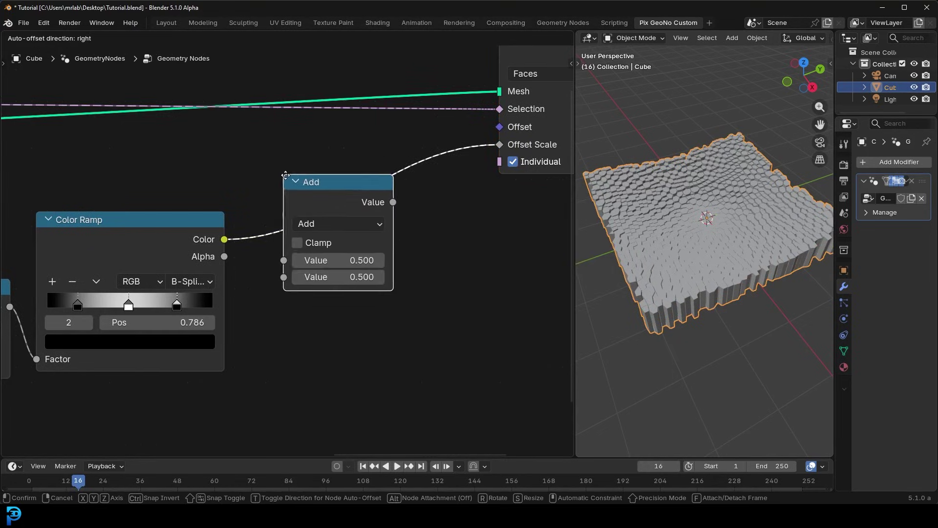
left_click(322, 225)
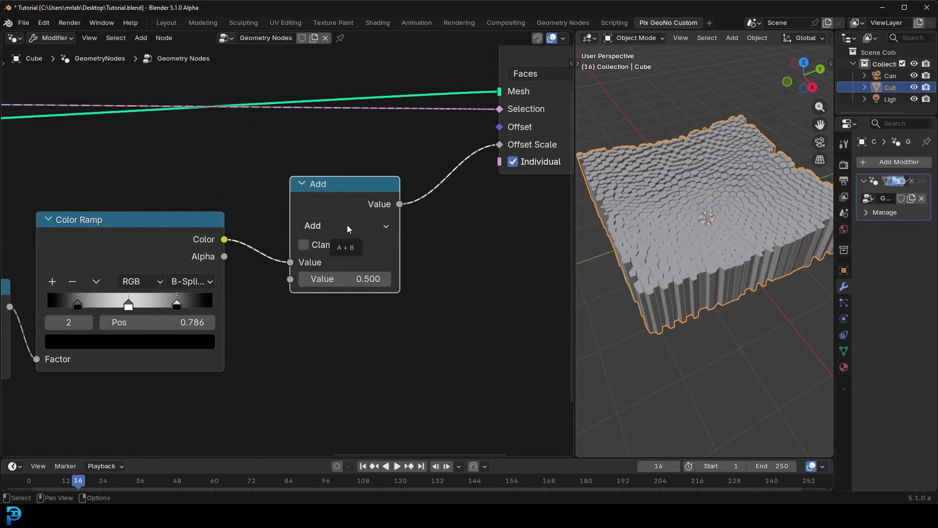
left_click_drag(333, 194, 333, 193)
- Set the Add node's value to -0.2
scroll(383, 288, "up", 1)
left_click_drag(384, 289, 332, 291)
left_click(377, 276)
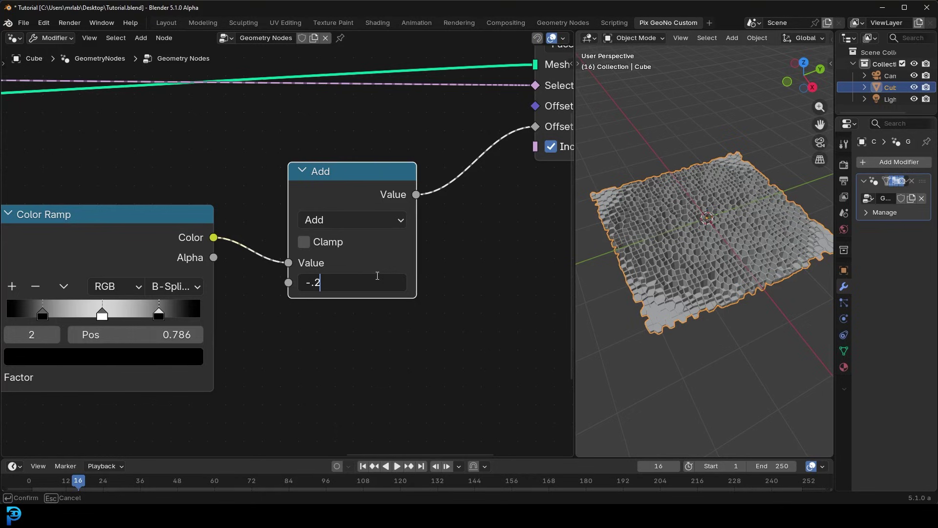
key("Return")
- Play the animation to examine the offset columns up close and from farther away, pausing it around frame 199
scroll(720, 210, "up", 8)
key("space")
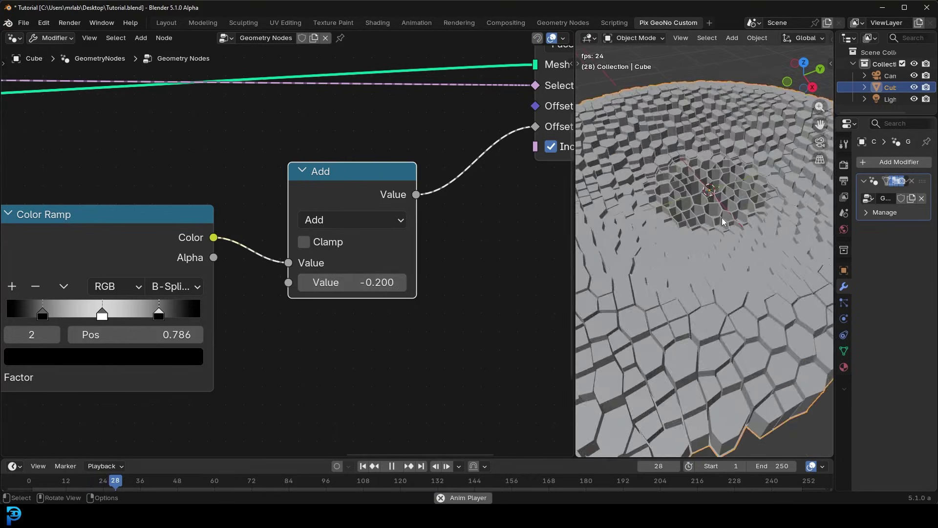
scroll(722, 217, "down", 8)
scroll(728, 230, "up", 8)
middle_click_drag(662, 229, 691, 239)
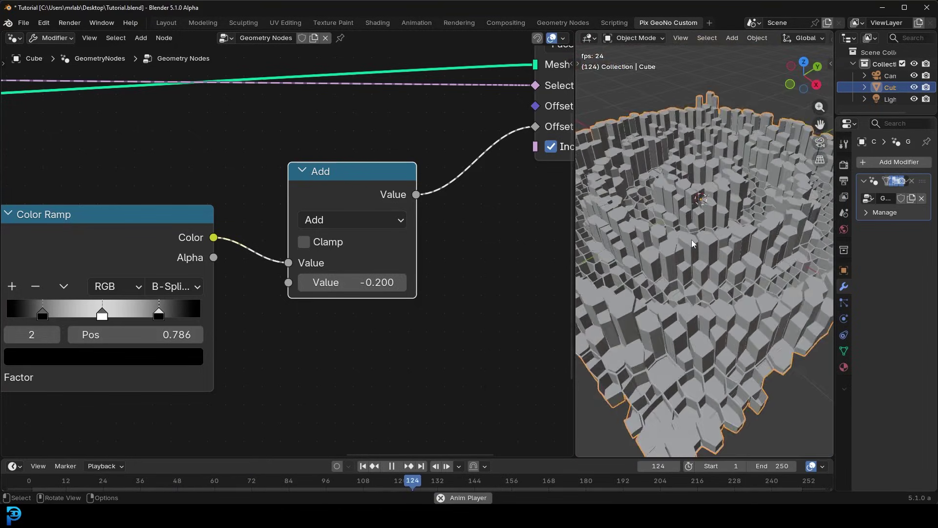
scroll(704, 250, "down", 5)
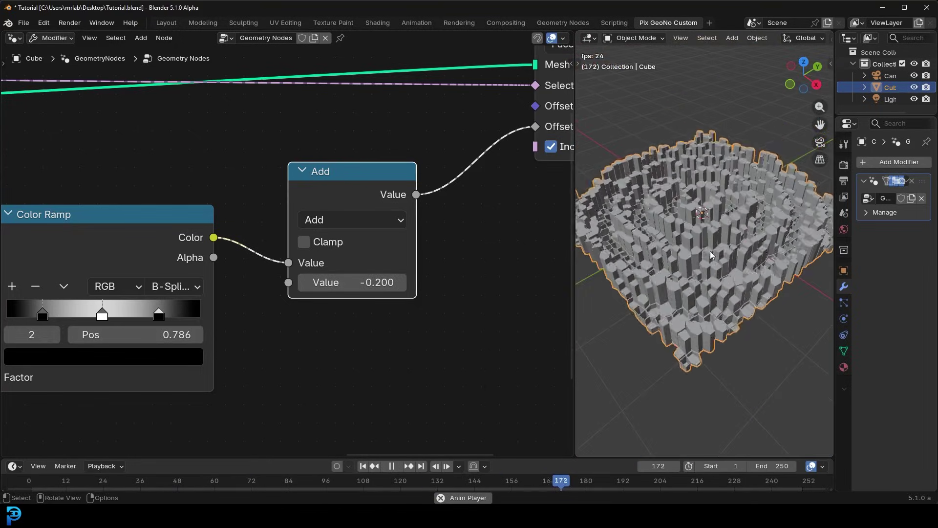
key("space")
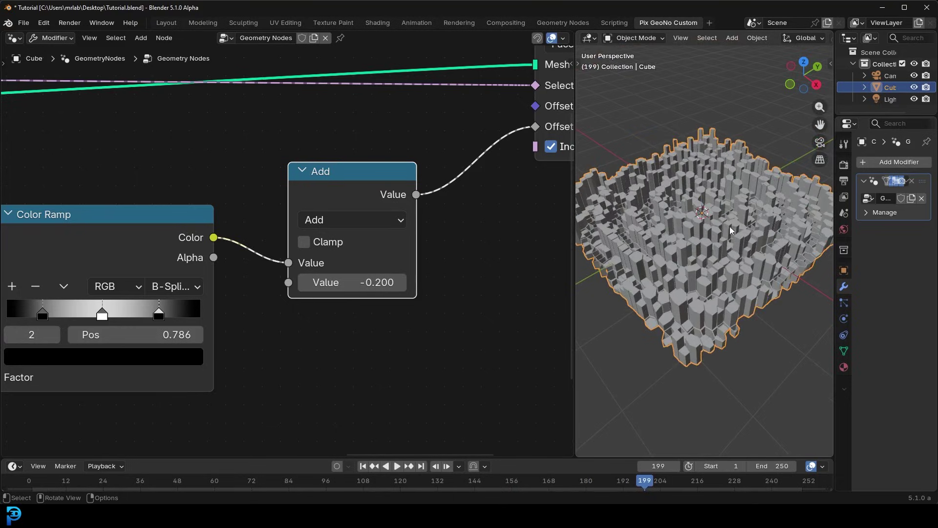
- Show the cube's material properties in a widened Properties editor and rename the existing material "TOp"
left_click(845, 369)
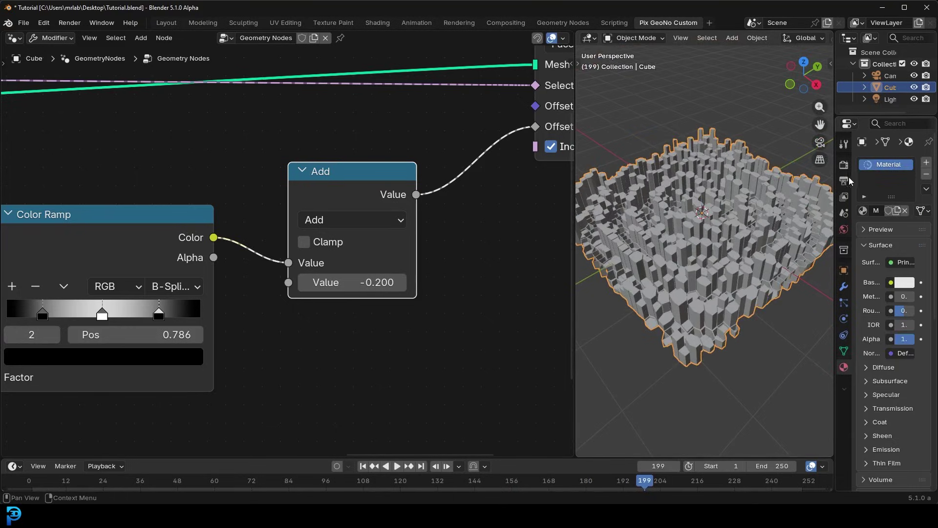
left_click_drag(834, 169, 748, 168)
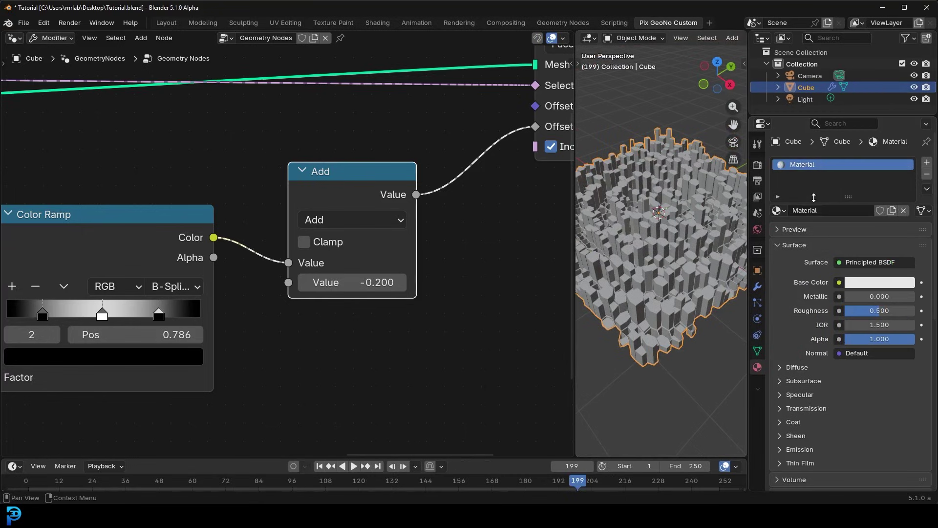
left_click(813, 210)
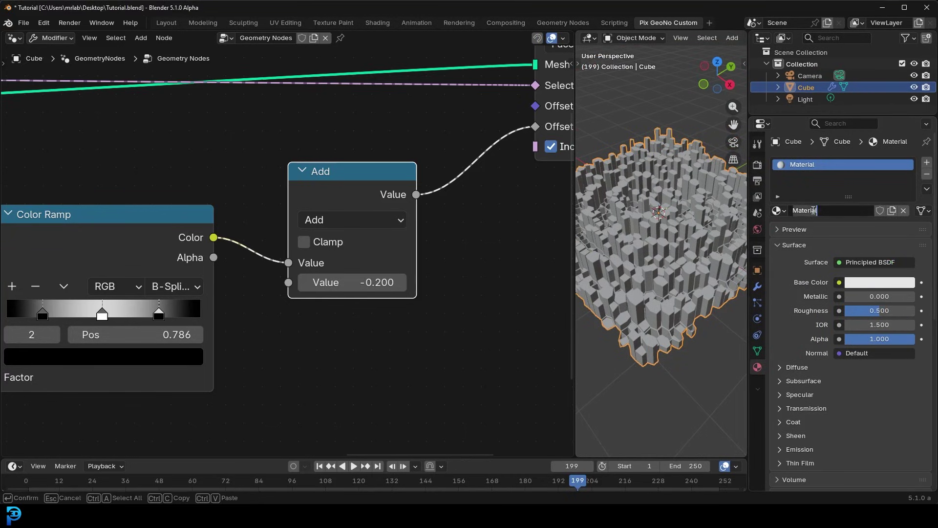
type("TOp")
key("Return")
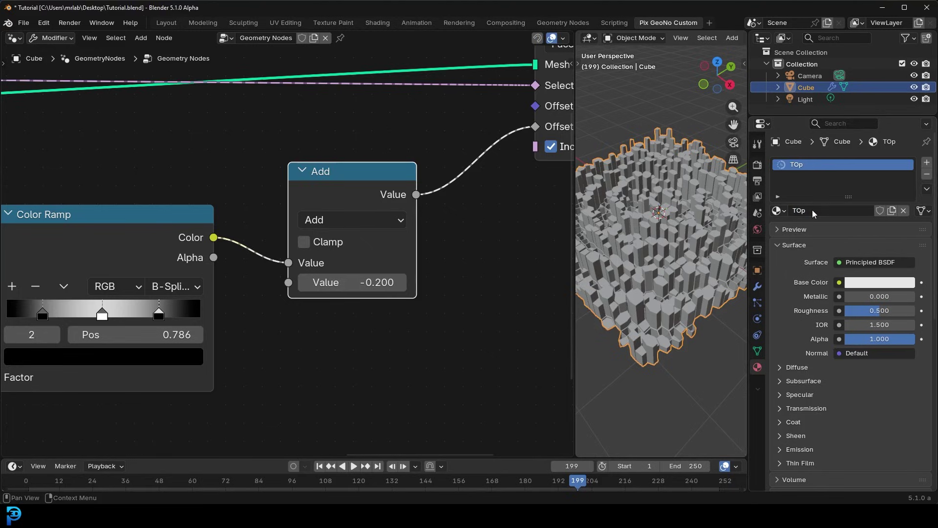
- Add a second material slot to the cube with a new material named "bottom"
left_click(927, 163)
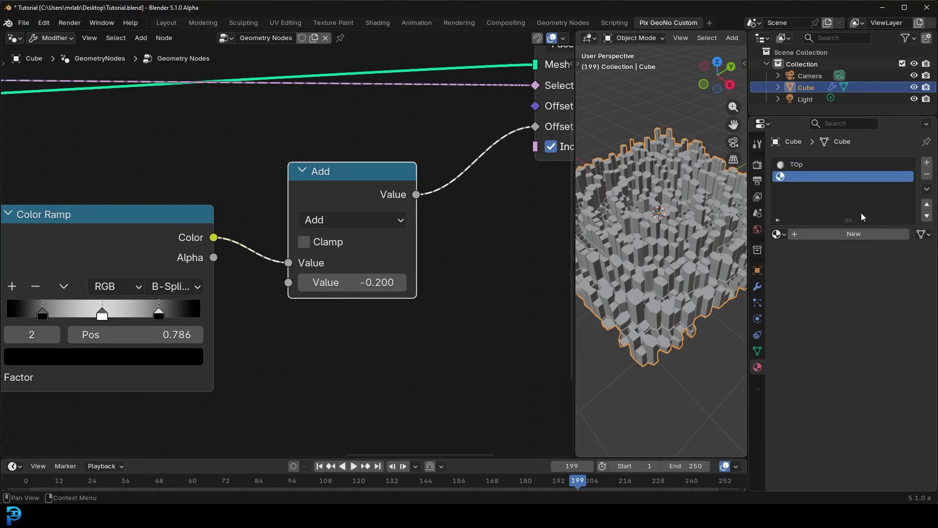
left_click(843, 232)
left_click(836, 232)
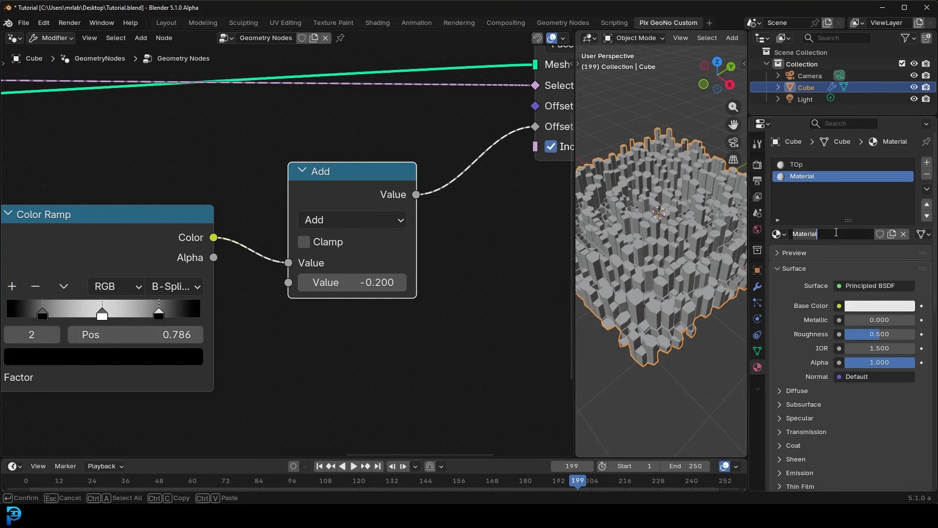
type("bottom")
key("Return")
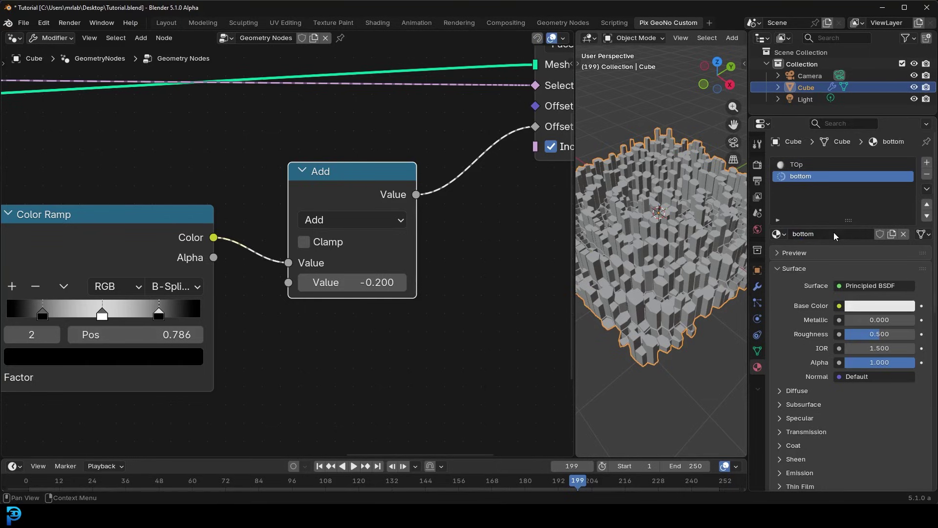
- Move the Group Output node farther away from the second Extrude Mesh node to free up space
scroll(279, 200, "down", 4)
middle_click_drag(294, 232, 119, 335)
scroll(321, 231, "up", 2)
left_click_drag(320, 231, 418, 219)
- Insert a Set Material node between the second Extrude Mesh and the Group Output, using the material TOp
scroll(342, 184, "up", 1)
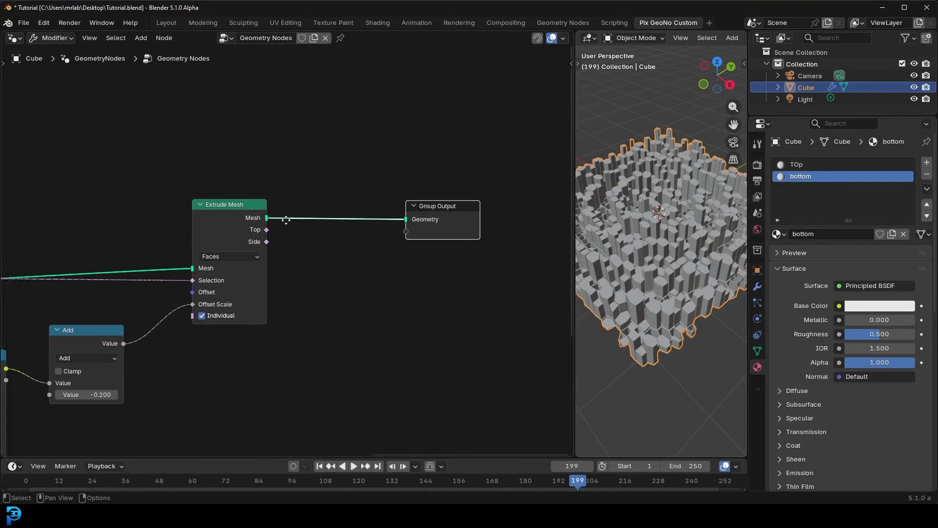
key("shift+a")
type("set m")
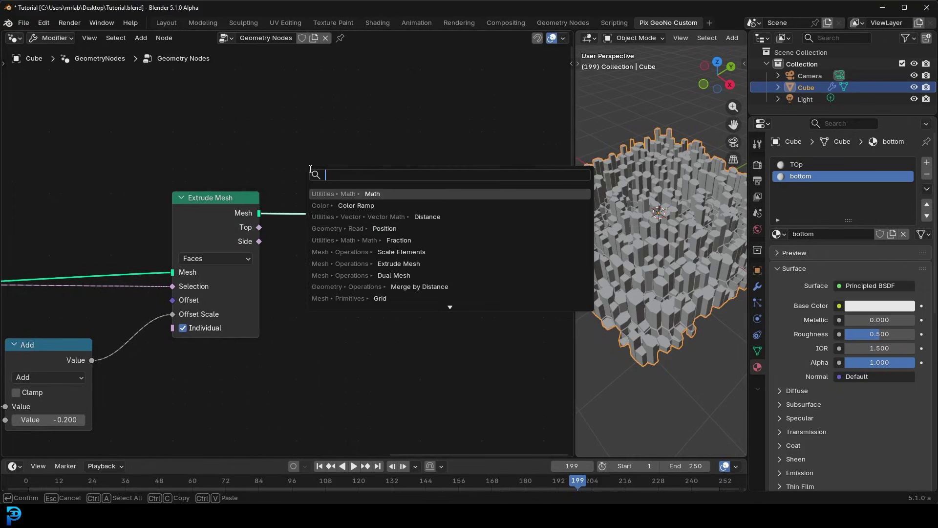
type("at")
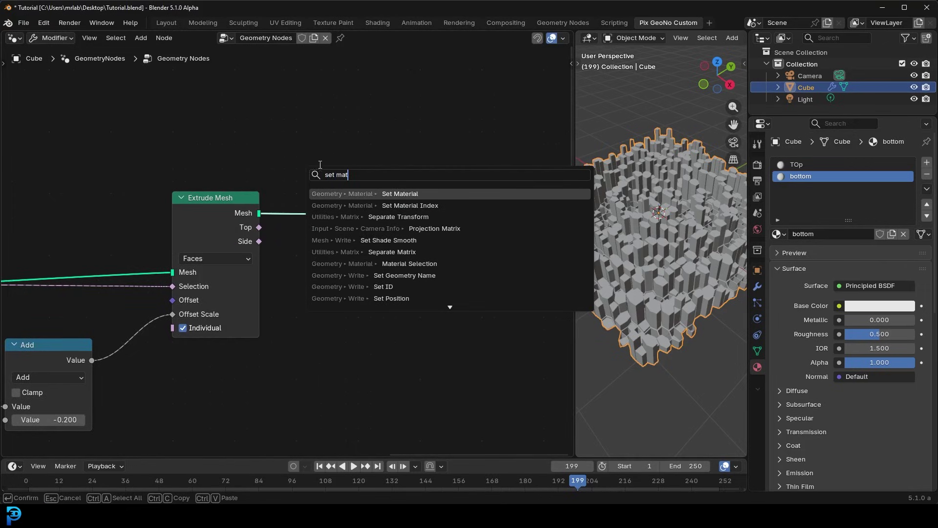
left_click(375, 192)
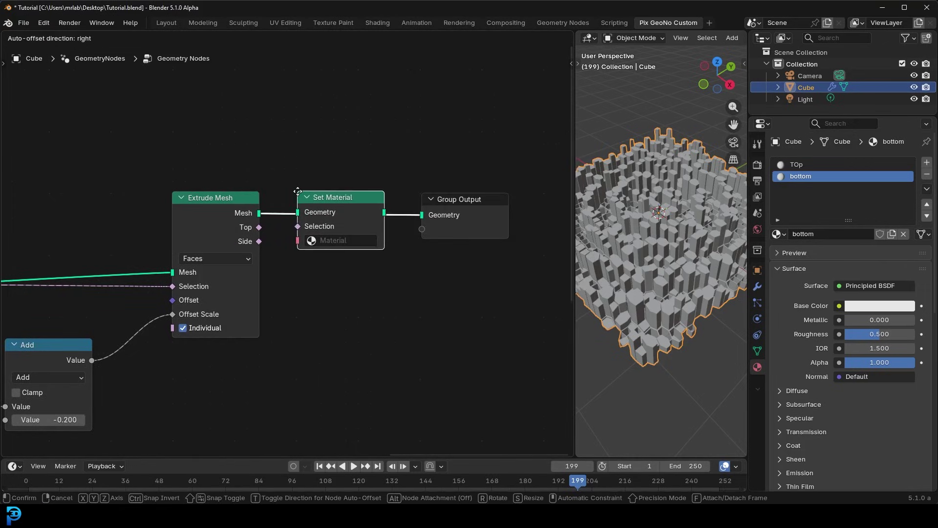
left_click(298, 191)
left_click(329, 241)
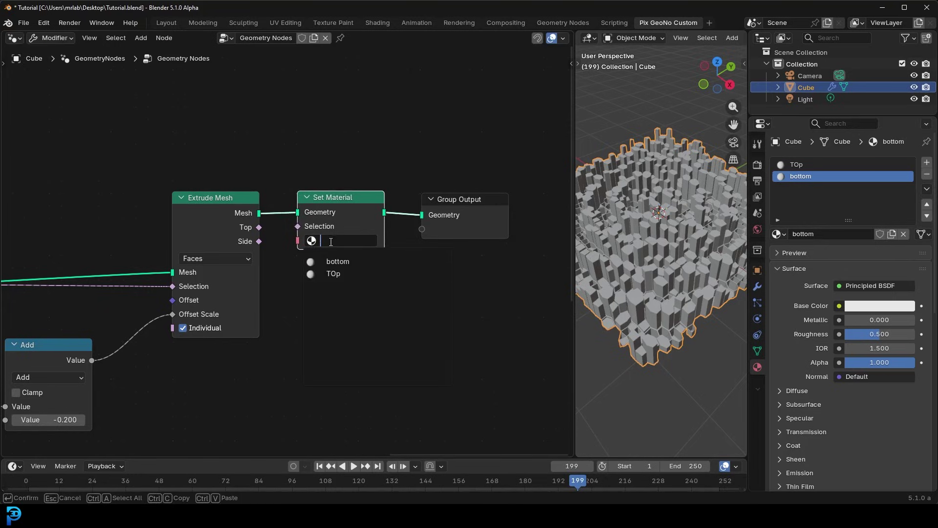
left_click(338, 273)
- Connect the second Extrude Mesh node's Top output to the Set Material node's Selection input
left_click_drag(343, 216, 342, 221)
left_click_drag(258, 228, 290, 235)
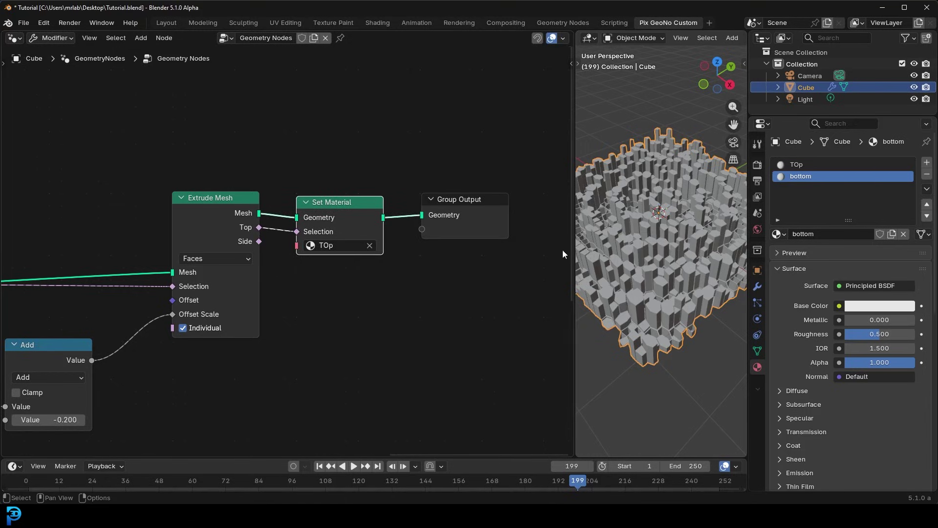
scroll(673, 178, "up", 4)
scroll(616, 181, "up", 3)
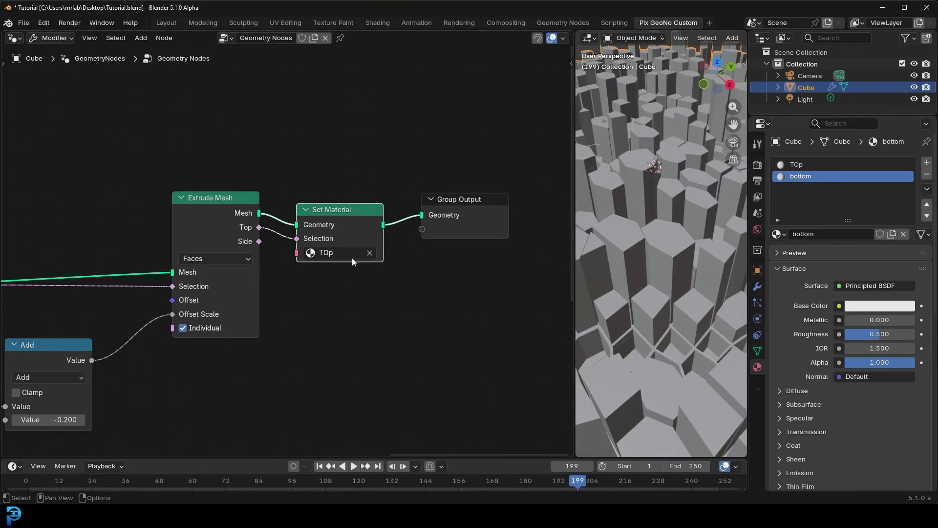
- Duplicate the Set Material node onto the mesh link before the second Extrude Mesh and set its material to bottom
scroll(157, 172, "down", 4)
middle_click_drag(157, 171, 198, 191)
key("shift+d")
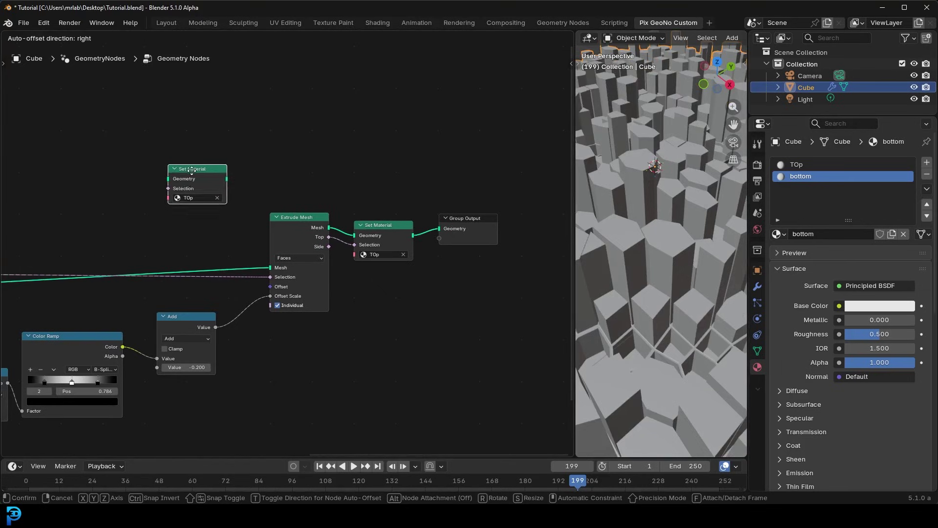
left_click(211, 213)
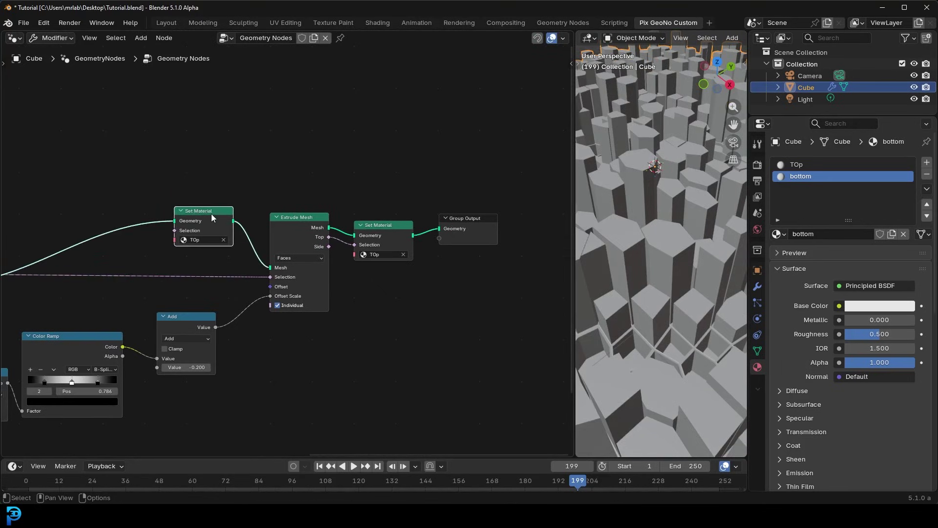
scroll(211, 215, "up", 2)
left_click(153, 239)
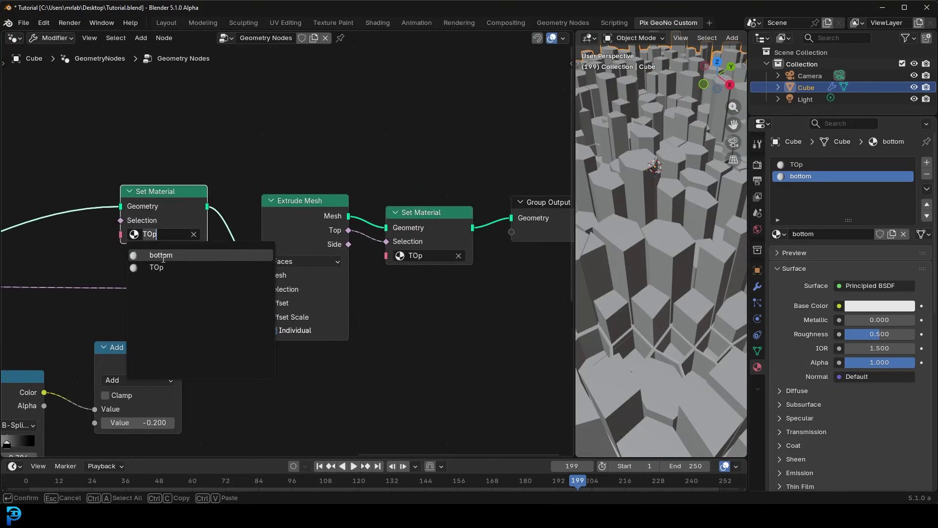
left_click(181, 254)
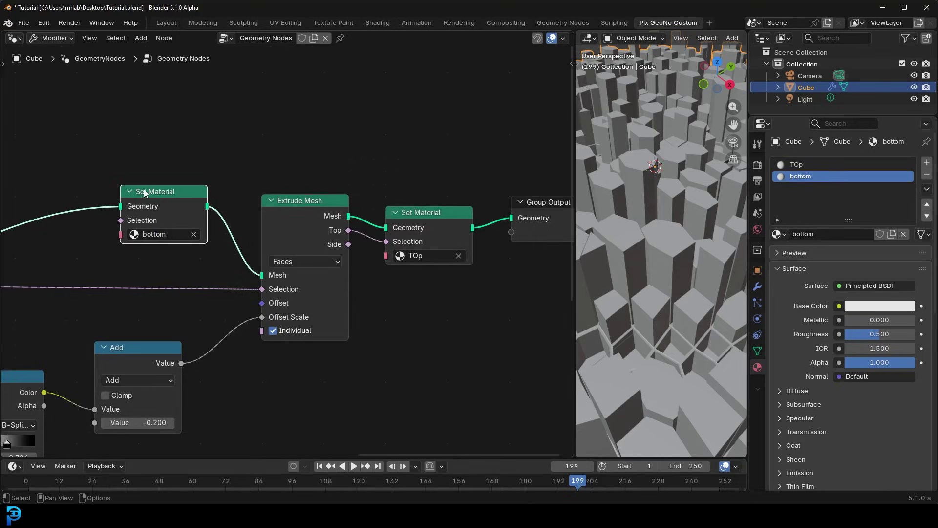
scroll(300, 228, "down", 5)
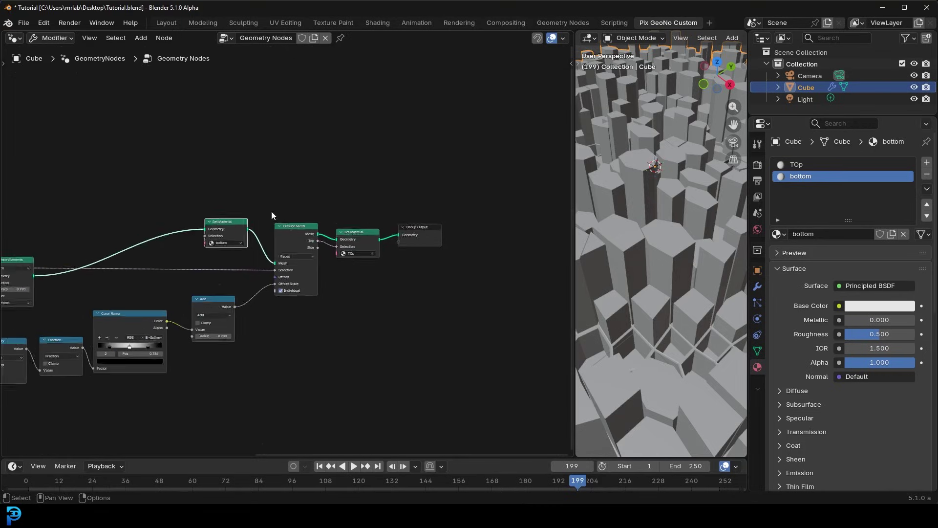
middle_click_drag(156, 236, 330, 191)
scroll(320, 206, "down", 2)
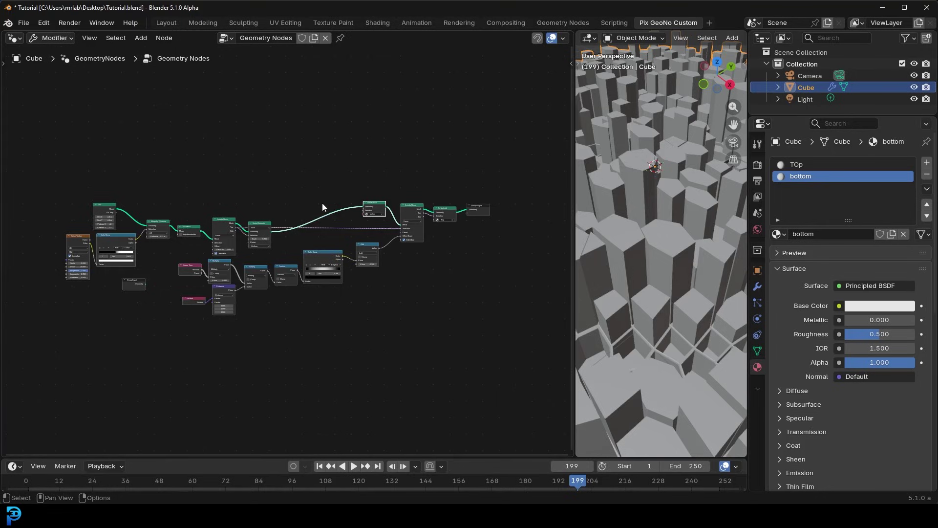
- Set the render engine to Cycles on GPU Compute with 45 maximum render samples
left_click(758, 165)
left_click(877, 160)
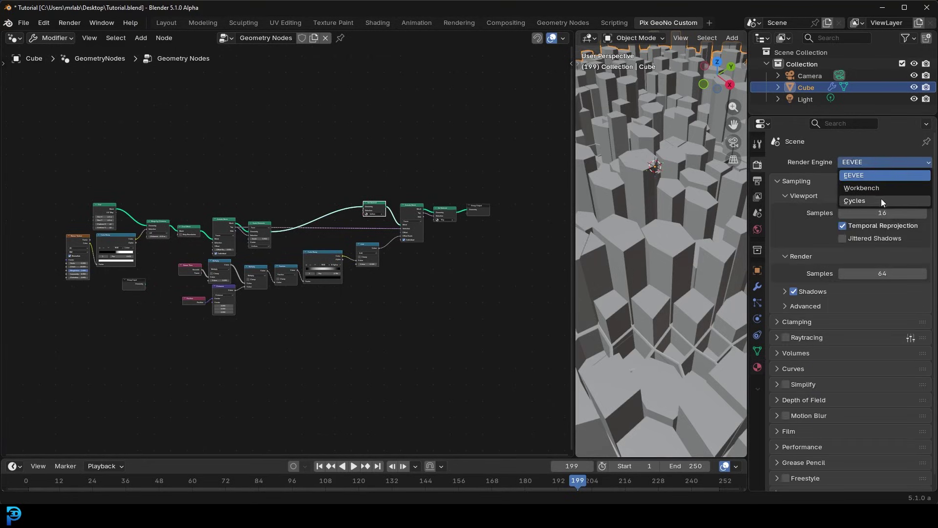
left_click(881, 198)
left_click(862, 176)
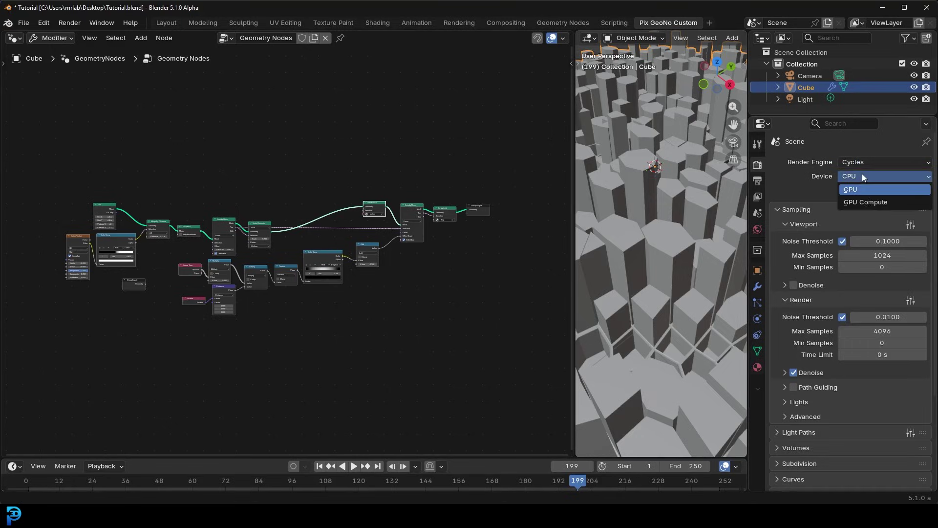
left_click(866, 202)
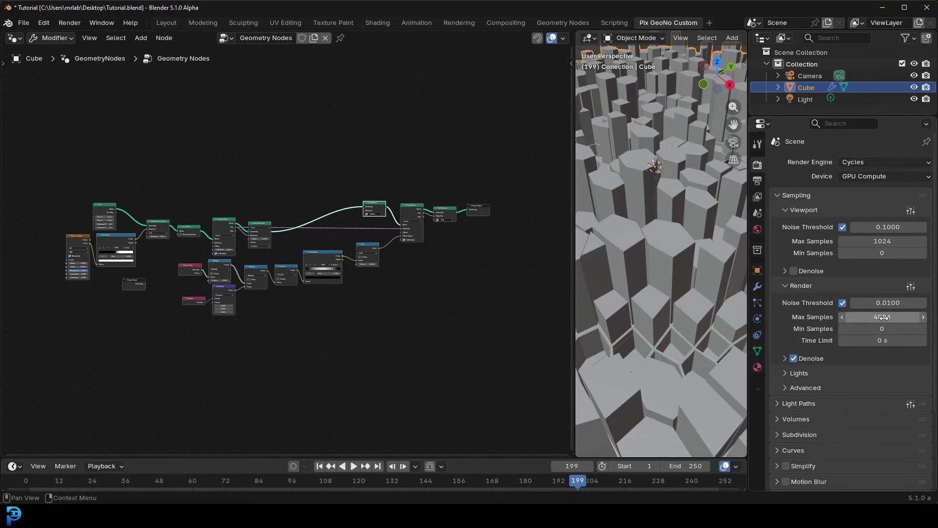
left_click_drag(874, 316, 875, 317)
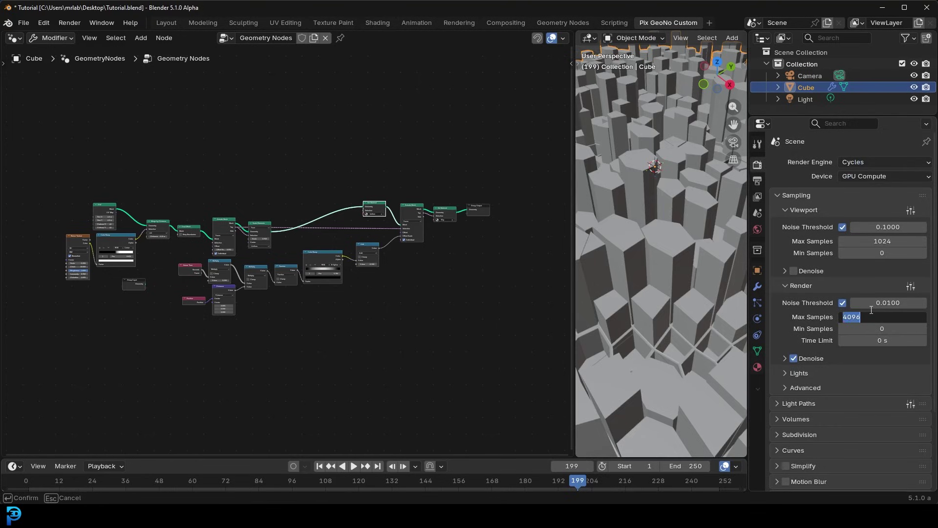
key("Return")
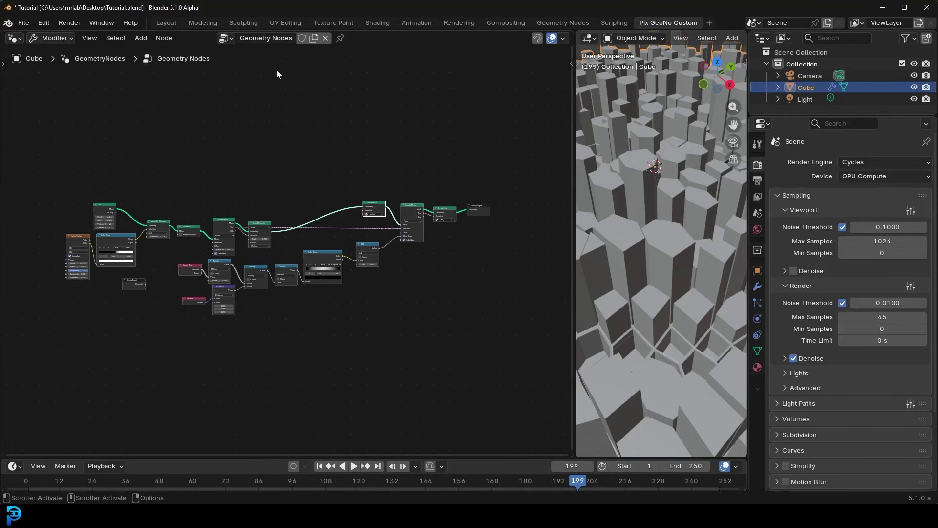
- In the Layout workspace, add a plane as ground under the columns and scale it up about 6.43 times
left_click(168, 25)
scroll(486, 265, "up", 3)
middle_click_drag(448, 241, 397, 183)
key("shift+a")
mouse_move(356, 199)
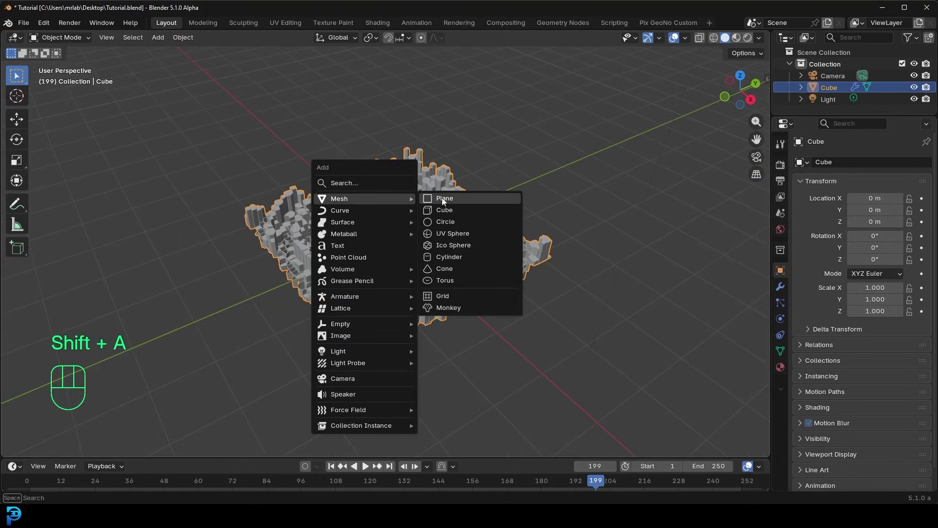
left_click(450, 198)
scroll(448, 200, "down", 3)
key("s")
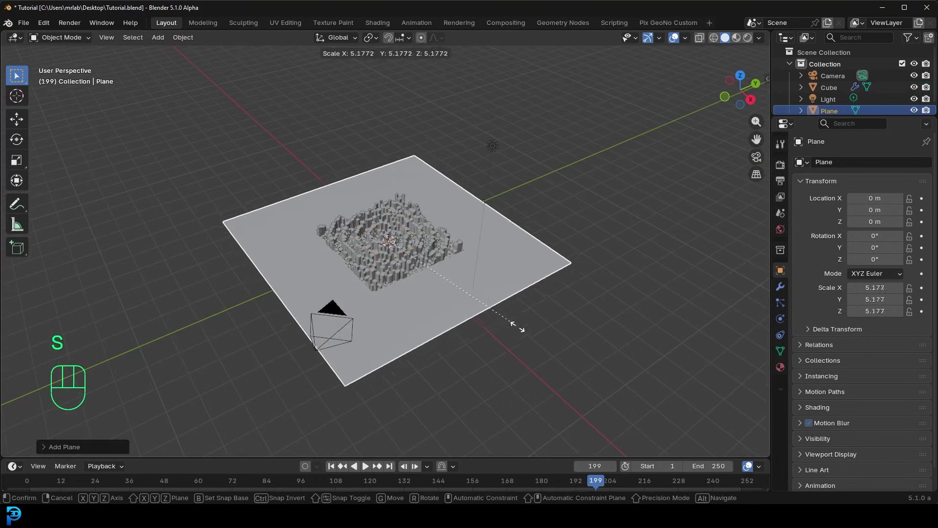
left_click(546, 345)
scroll(444, 251, "up", 5)
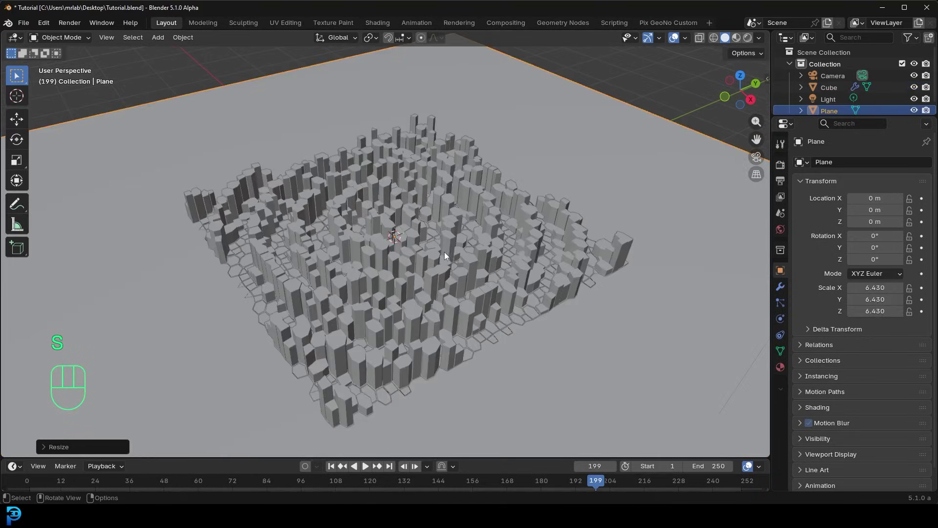
- Select the scene camera, look through it and set its focal length to 200 mm
scroll(438, 258, "down", 6)
scroll(386, 266, "up", 1)
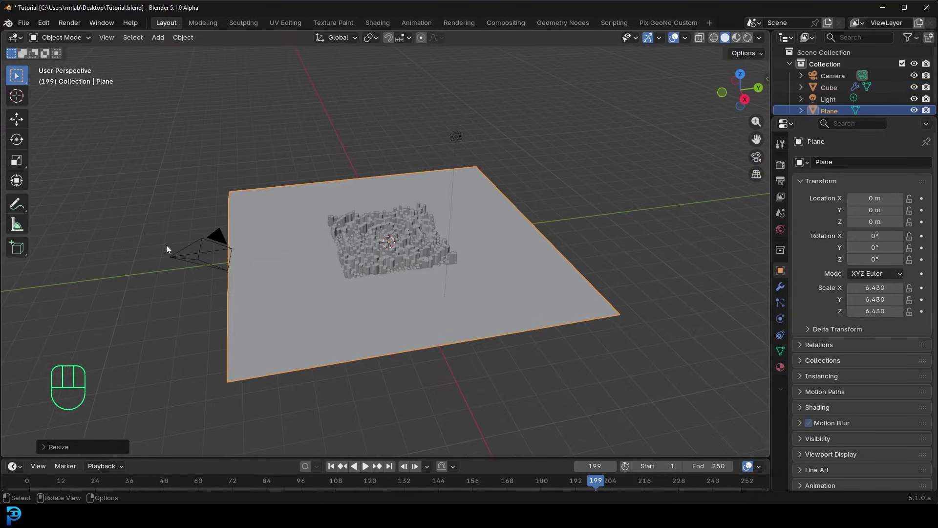
left_click(178, 256)
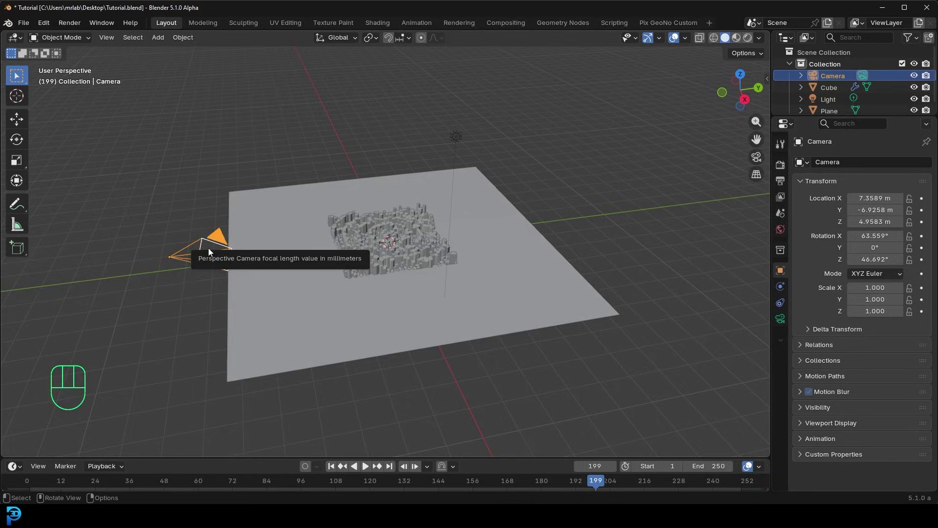
key("KP_0")
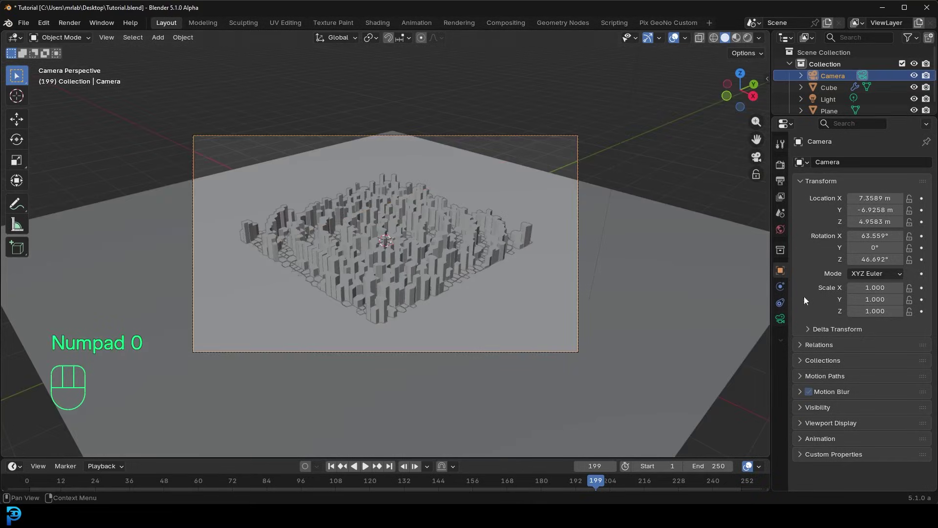
left_click(781, 318)
left_click(878, 215)
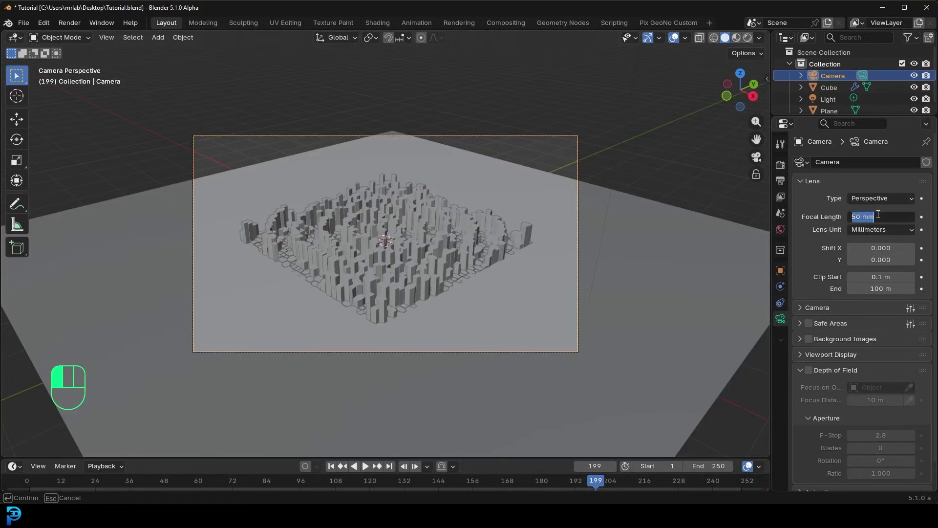
type("200")
key("Return")
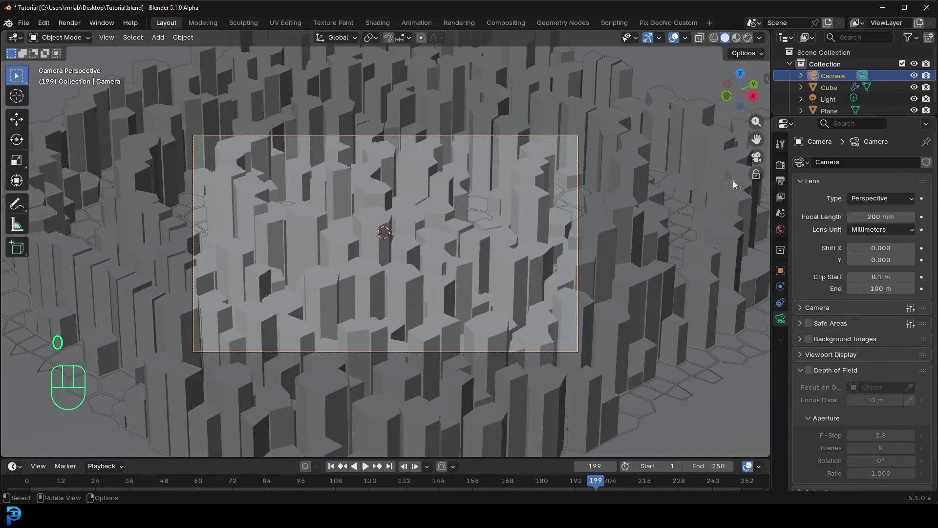
- Pull the camera back along its local Z axis and shift it sideways so the column field fills most of the frame
key("g")
key("z")
key("z")
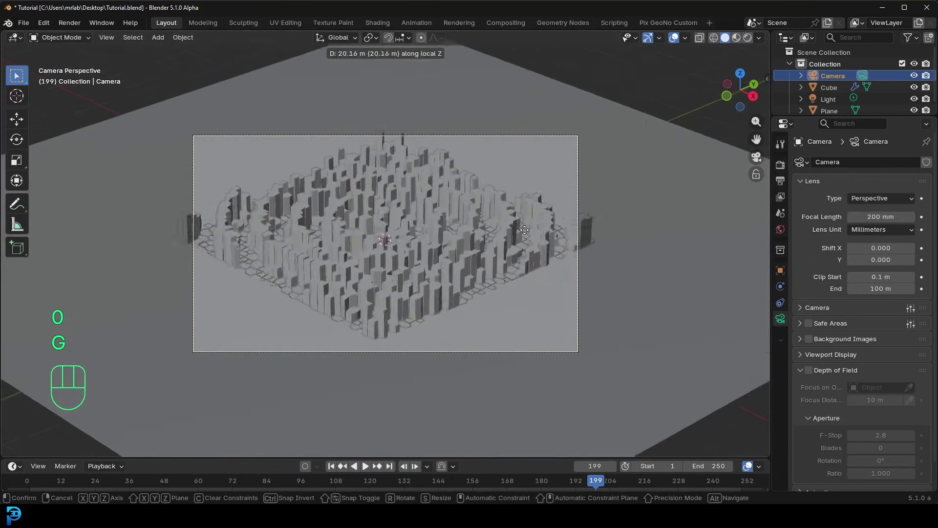
key("g")
left_click(488, 268)
key("g")
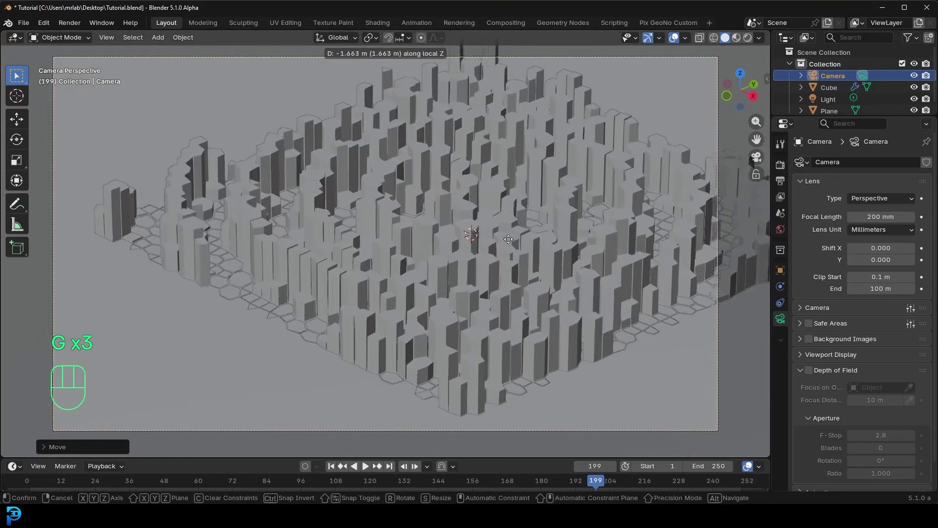
left_click(473, 47)
scroll(464, 73, "down", 4)
key("g")
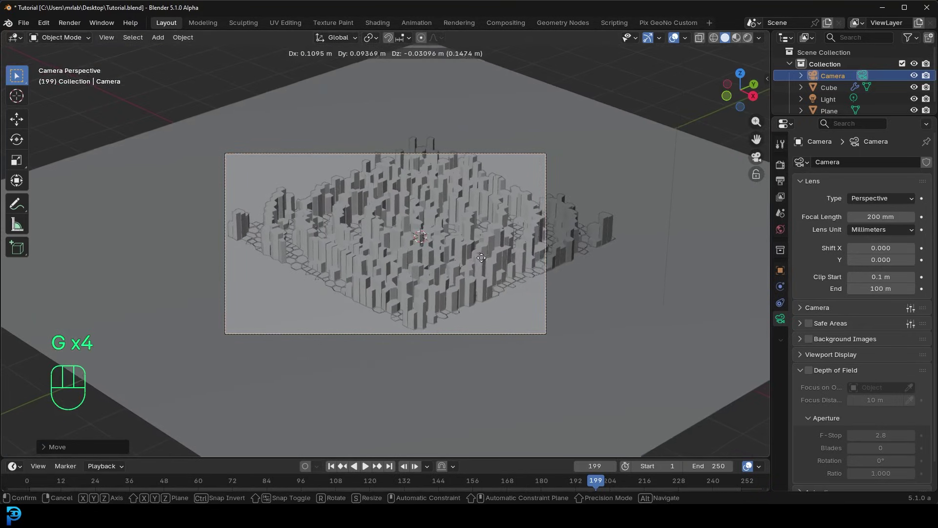
left_click(481, 260)
- Define a render region enclosing the whole camera frame
scroll(435, 225, "up", 1)
key("ctrl+b")
left_click_drag(142, 94, 642, 397)
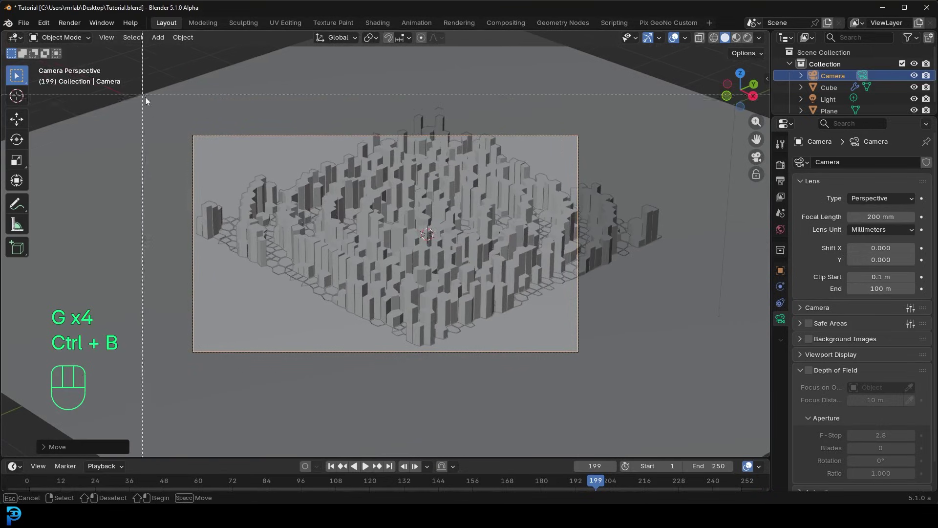
scroll(491, 246, "up", 1)
- Add an area light and raise it along the global Z axis to hang well above the columns
key("shift+a")
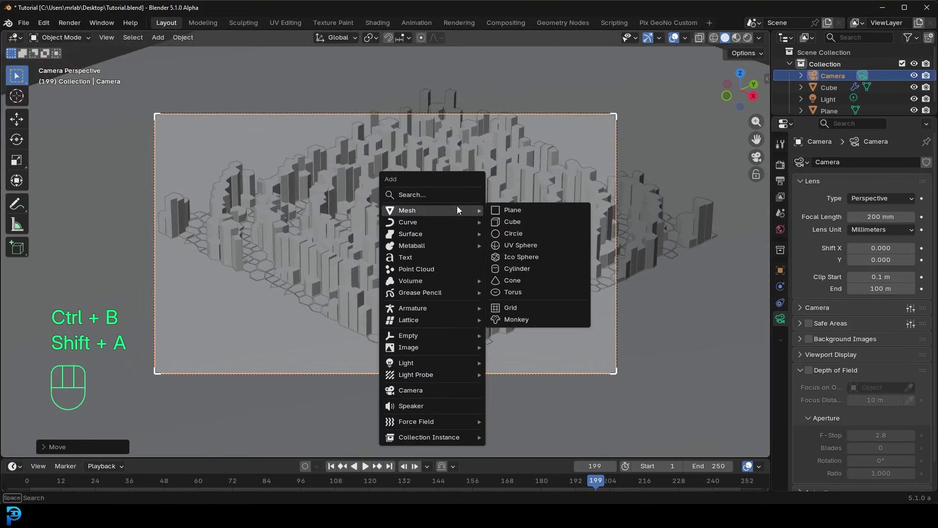
mouse_move(409, 365)
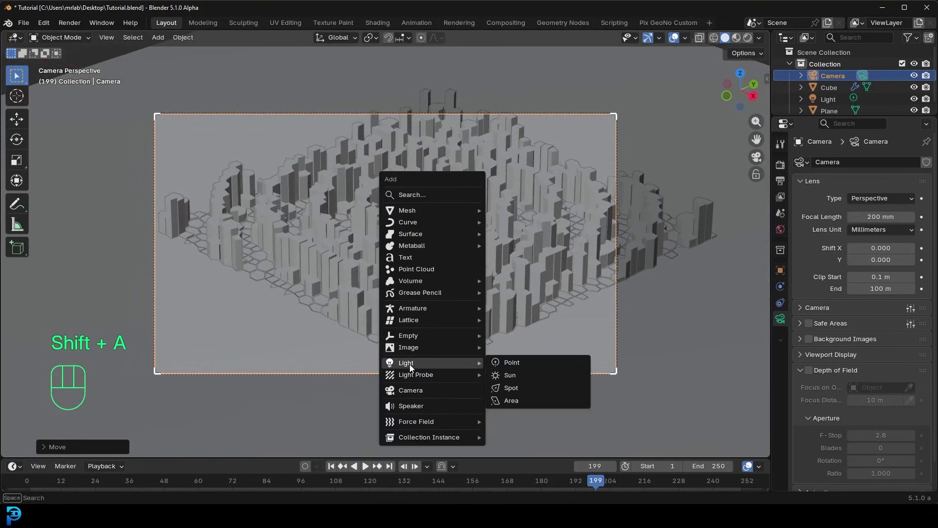
left_click(540, 400)
scroll(473, 295, "down", 3)
key("g")
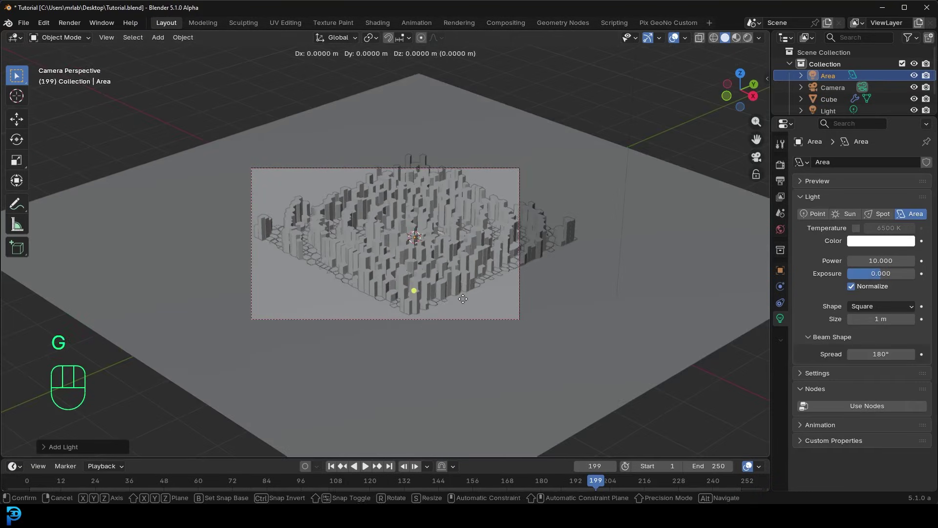
key("z")
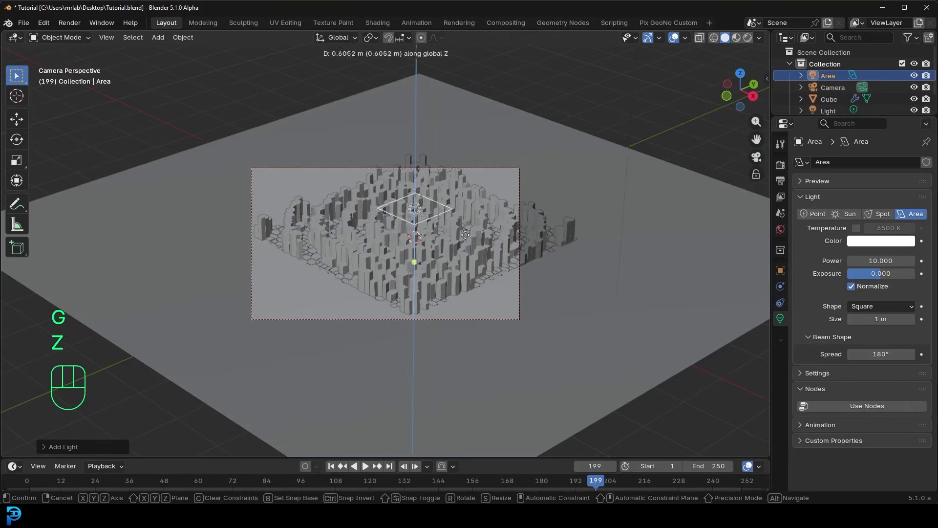
left_click(455, 122)
- Set the area light's power to 120 and its square size to 3.27 m
middle_click_drag(456, 121, 401, 132)
left_click(869, 263)
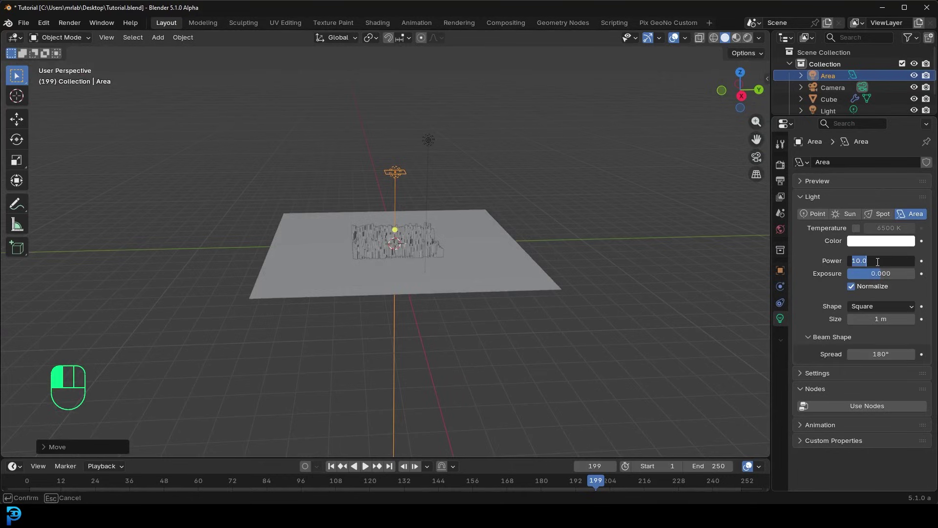
type("100")
key("Return")
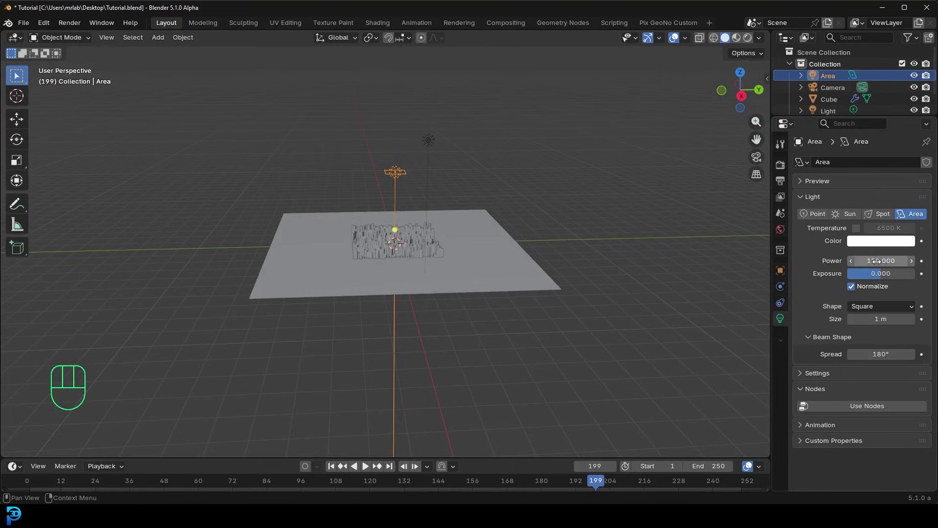
left_click_drag(880, 319, 906, 319)
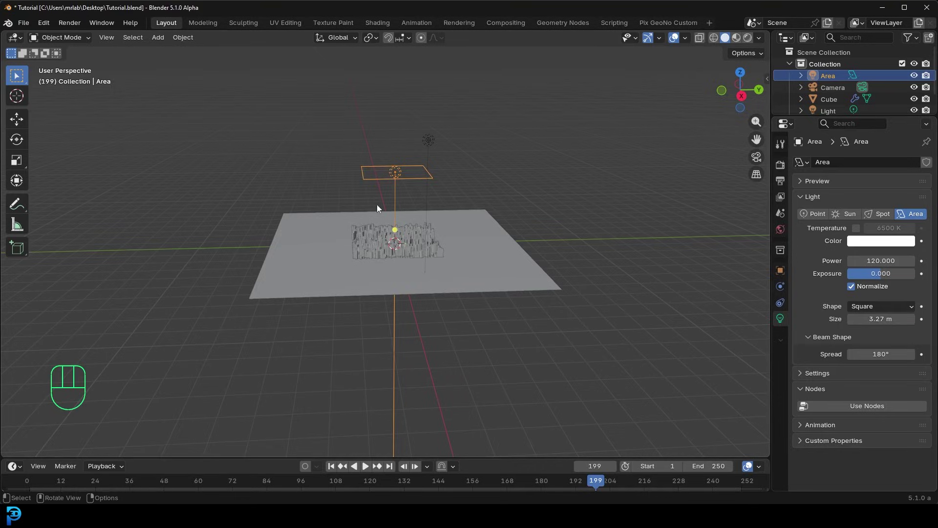
- In front view, tilt the area light and move it up beside the columns on the negative X side so it aims down at them
key("KP_1")
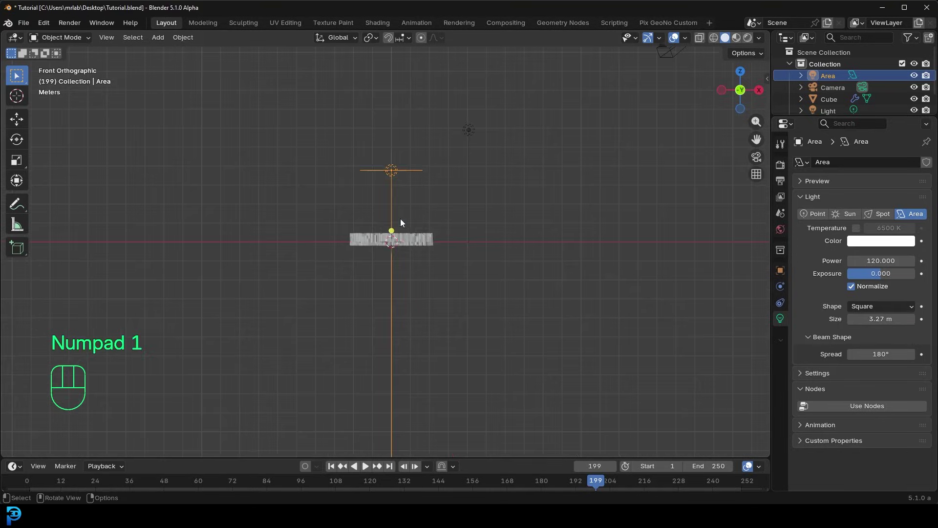
key("r")
left_click(519, 121)
key("g")
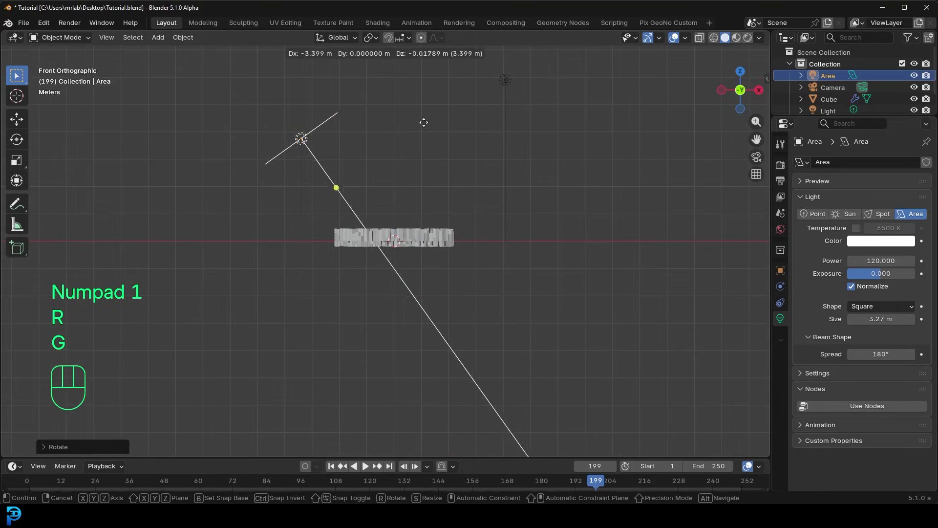
left_click(415, 128)
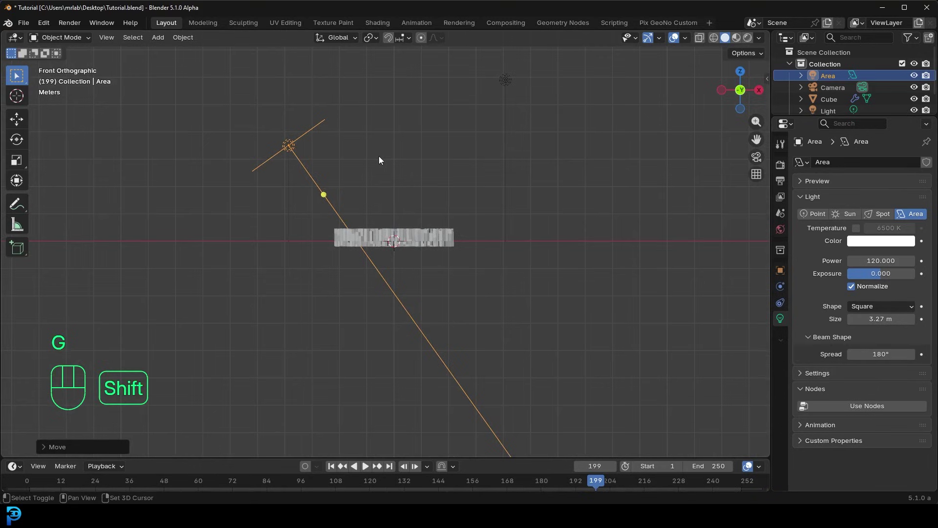
- Duplicate the area light, place the copy on the opposite side of the columns and rotate it to aim at them
key("shift+d")
left_click(612, 132)
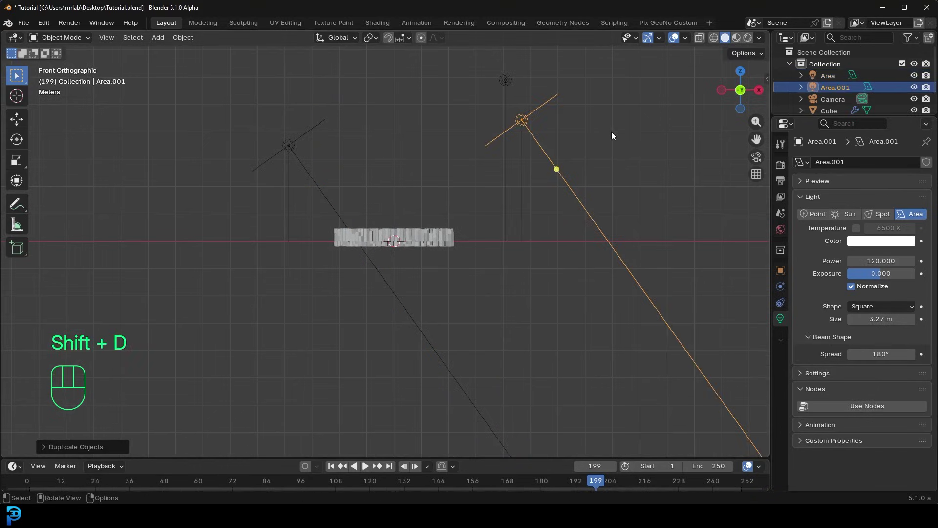
key("r")
left_click(433, 230)
key("g")
left_click(487, 280)
middle_click_drag(390, 128, 416, 244)
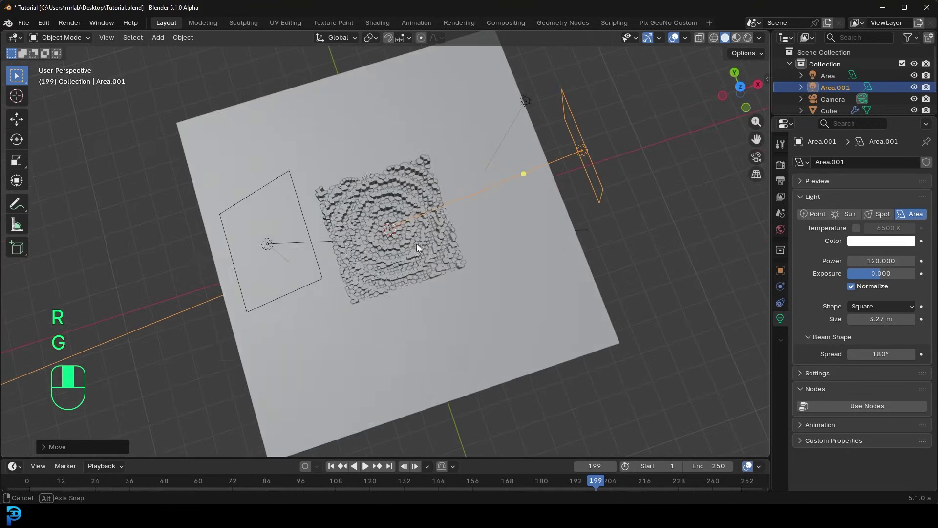
- Preview the lit scene through the camera in rendered shading, save the file and return to solid shading
key("KP_0")
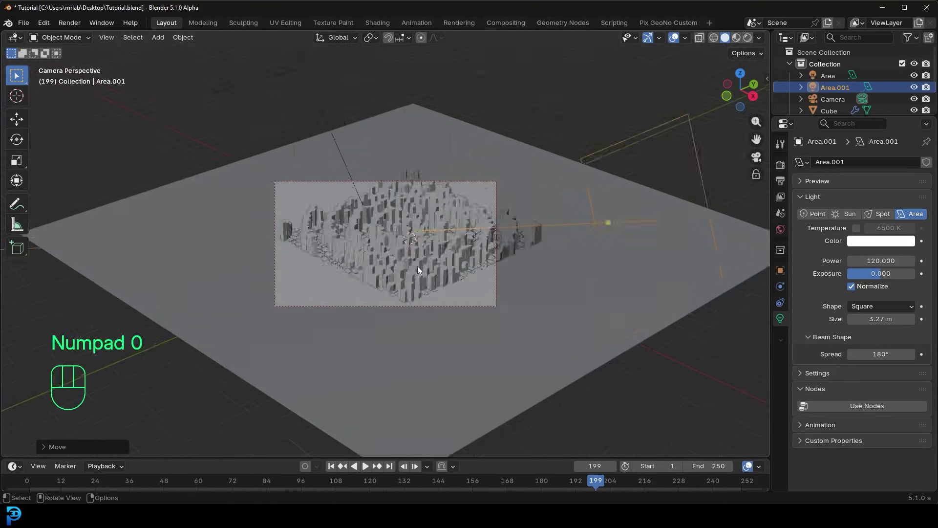
key("z")
left_click(418, 209)
scroll(418, 209, "up", 1)
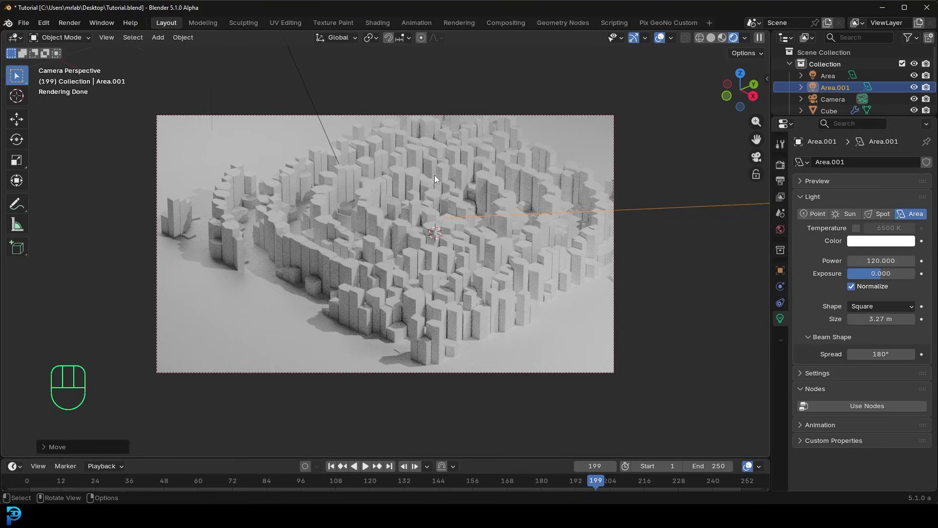
key("ctrl+s")
key("z")
left_click(535, 176)
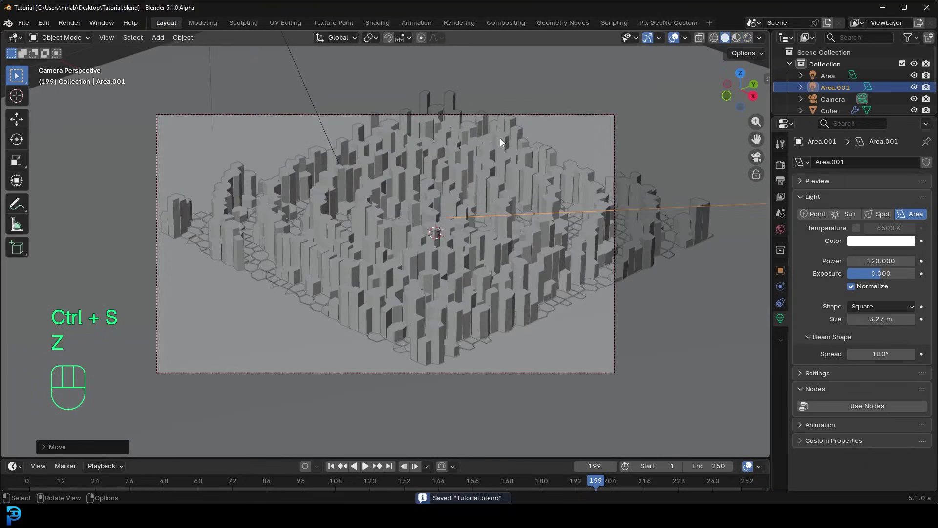
- Give the columns' bottom material a red base color, metallic 1.0 and roughness 0.269
left_click(527, 154)
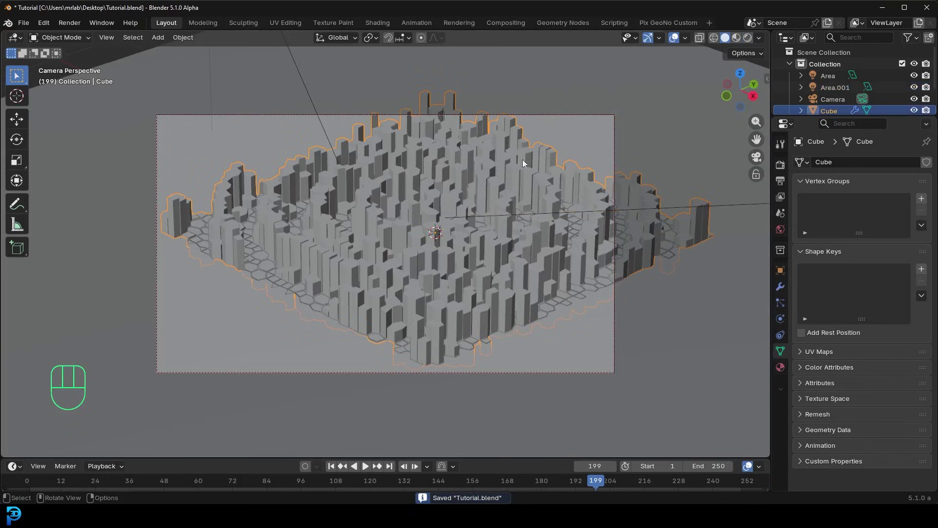
left_click(782, 366)
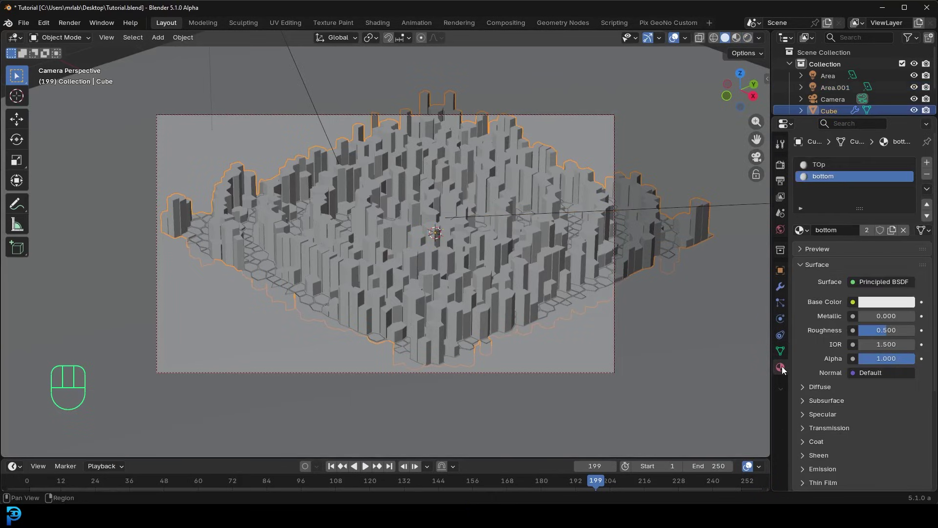
left_click(830, 163)
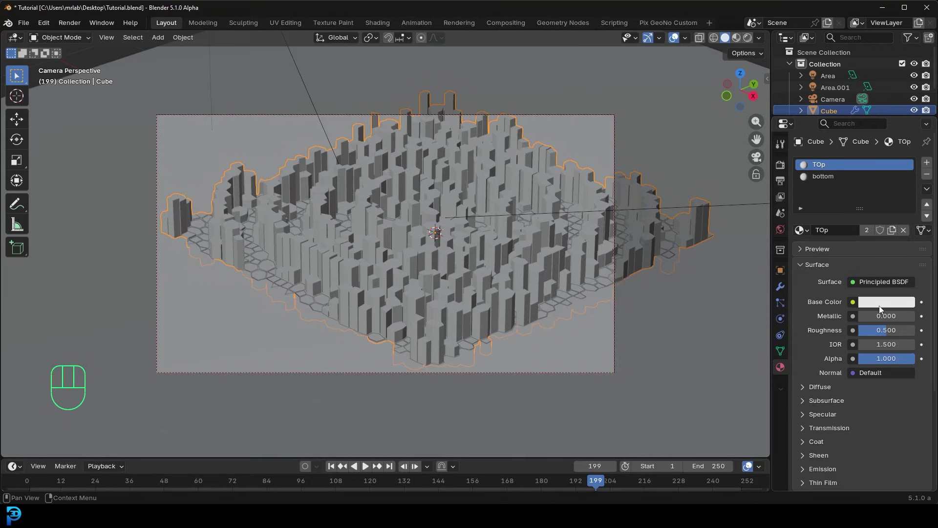
left_click(827, 176)
left_click(876, 303)
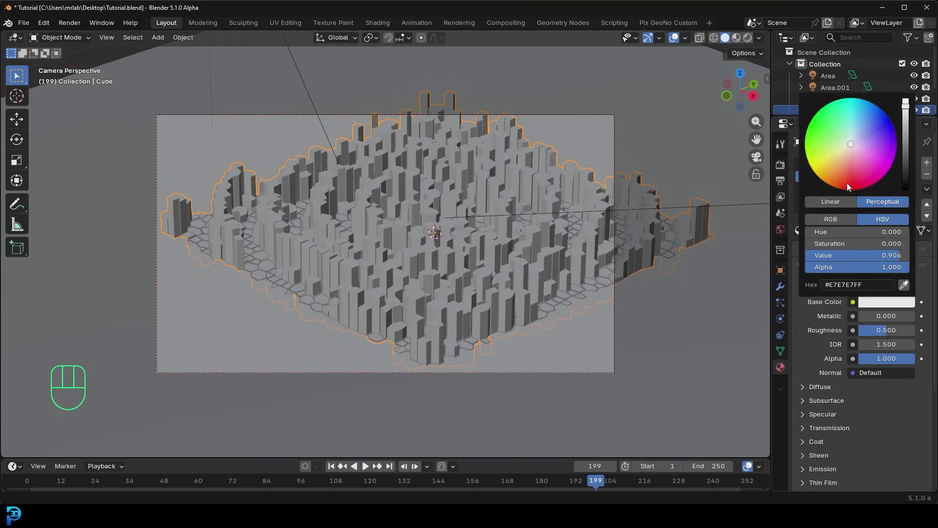
key("ctrl+v")
left_click_drag(902, 316, 870, 333)
- Play part of the animation in rendered shading to check the red columns, then return to solid shading and save the file
key("z")
left_click(451, 165)
key("alt+a")
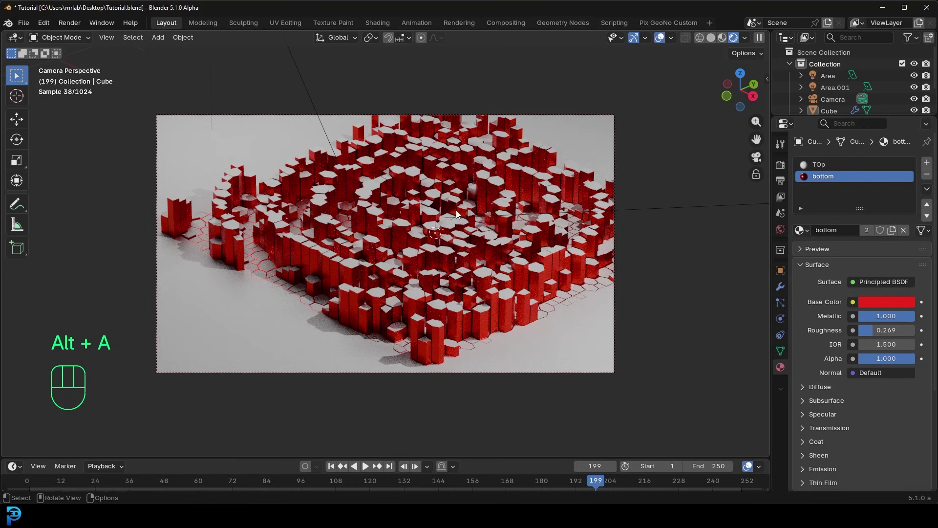
key("space")
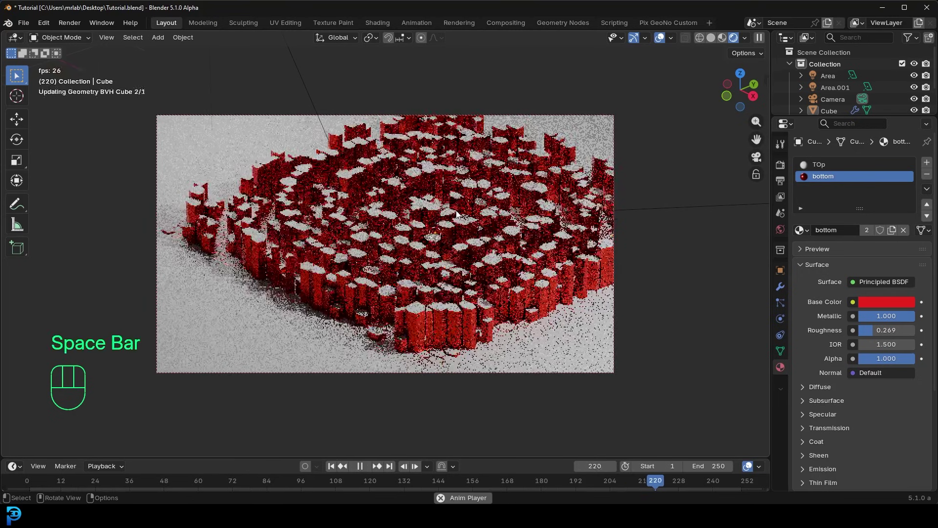
key("space")
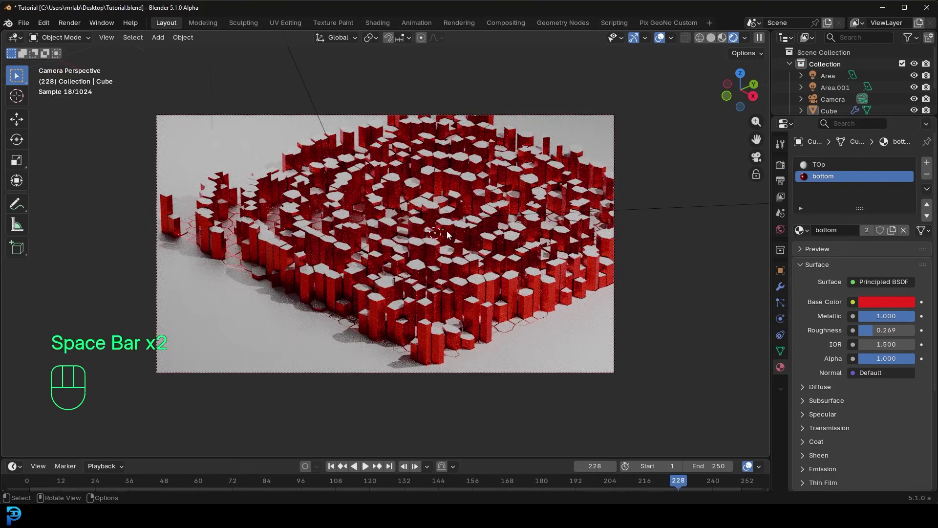
key("z")
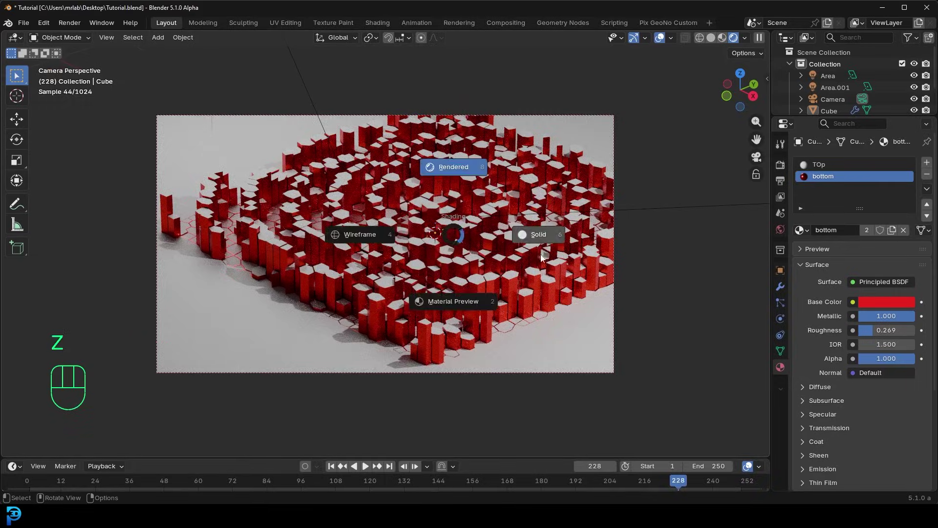
left_click(534, 234)
key("ctrl+s")
- Append the hexagonal_concrete_paving material from its blend file in the Blender PBR material library folder
scroll(440, 219, "up", 2)
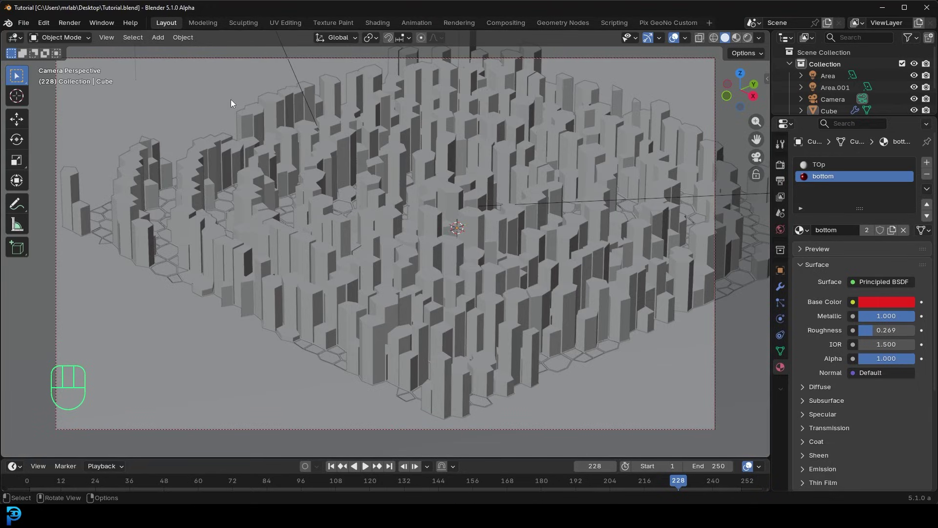
left_click(28, 24)
left_click(49, 172)
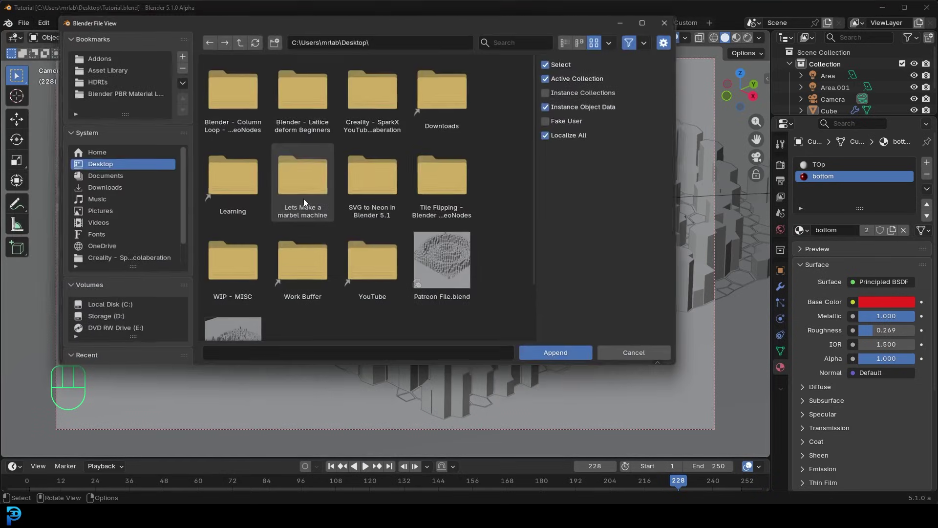
left_click(125, 94)
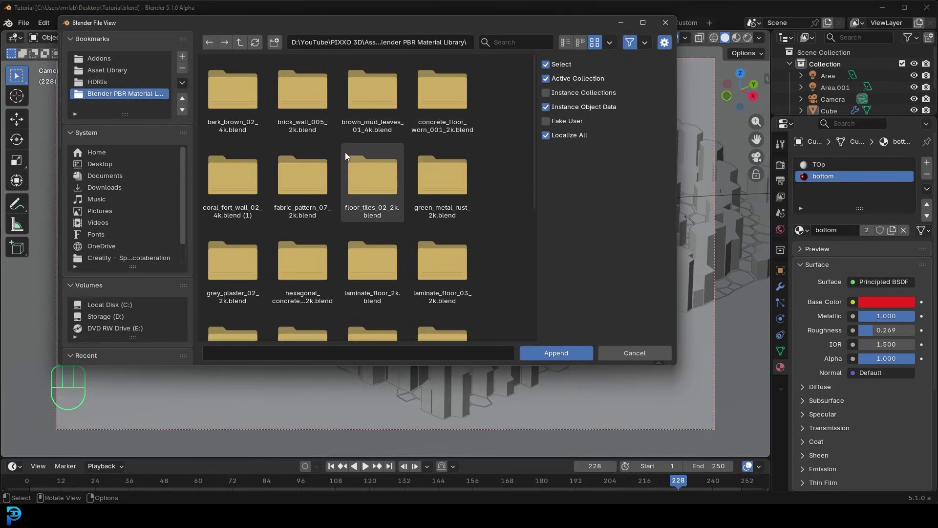
double_click(303, 280)
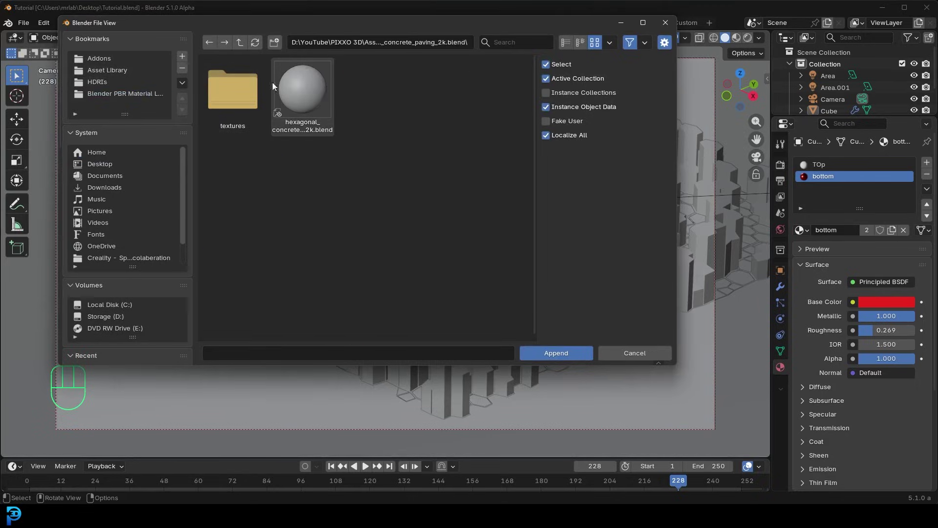
double_click(315, 93)
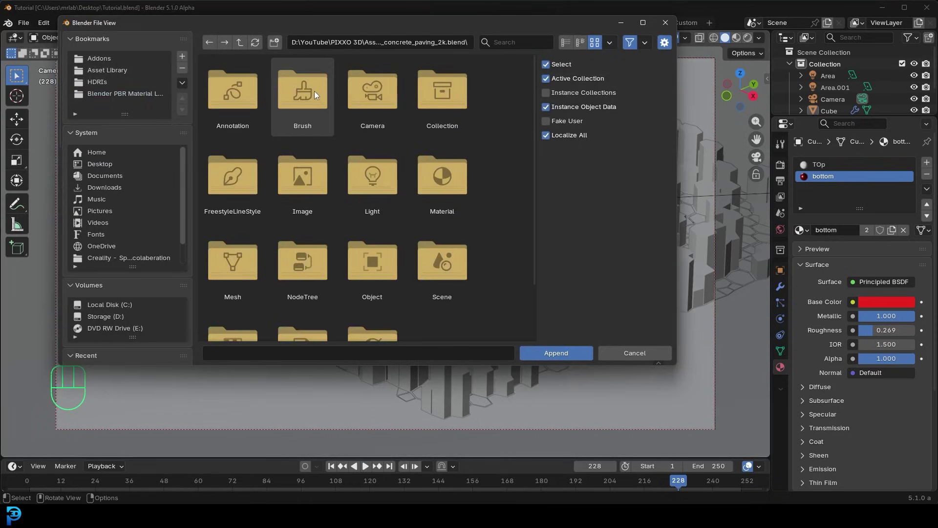
double_click(445, 187)
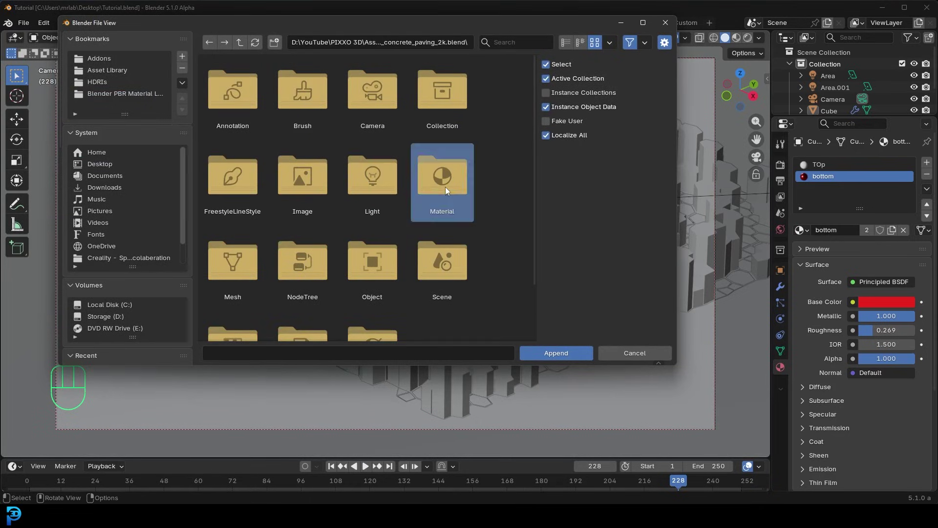
left_click(233, 96)
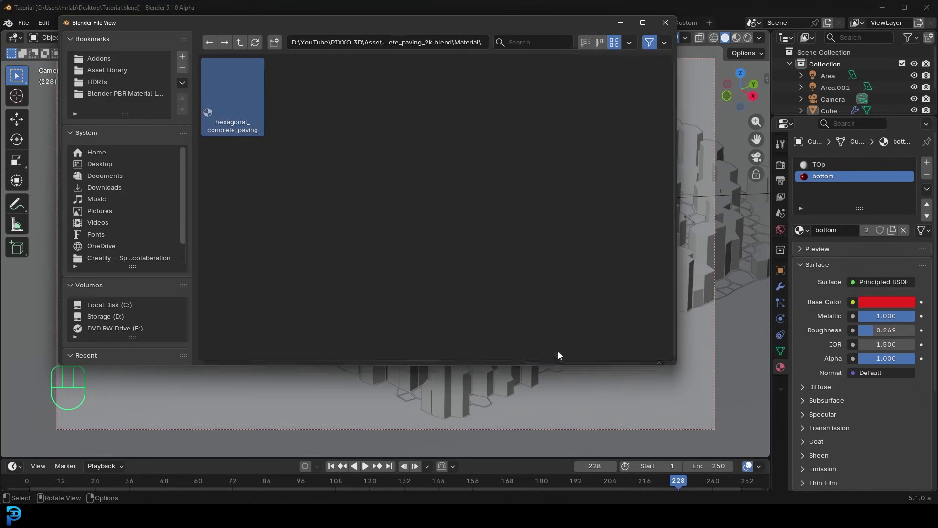
left_click(556, 353)
scroll(510, 281, "down", 2)
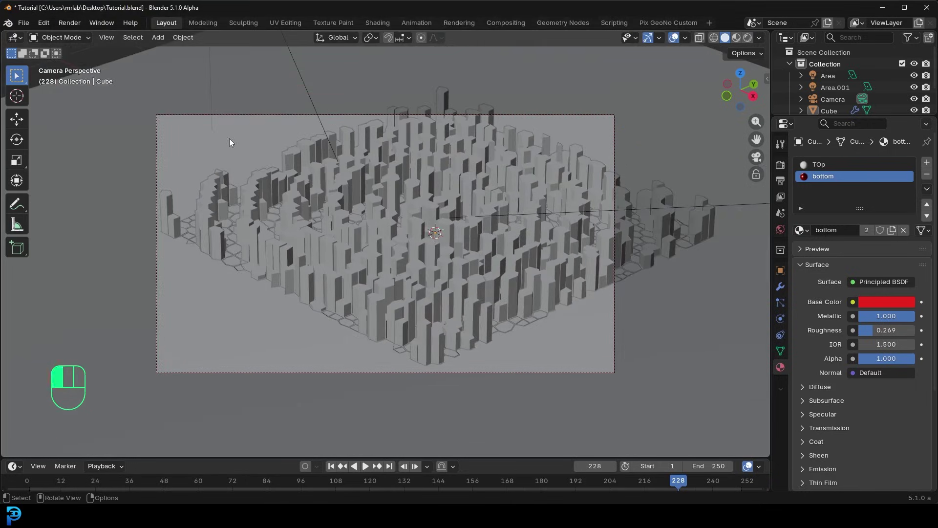
- Assign the hexagonal_concrete_paving material to the ground plane
left_click(232, 142)
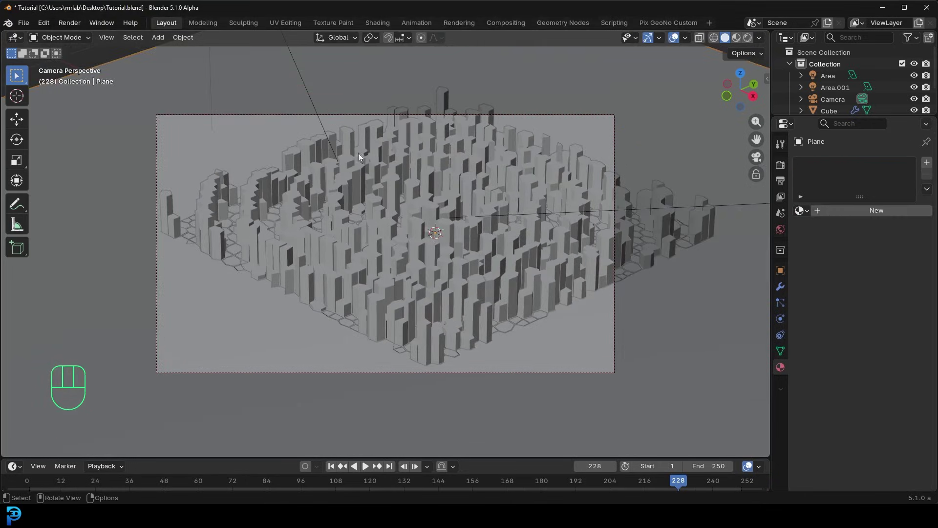
left_click(801, 211)
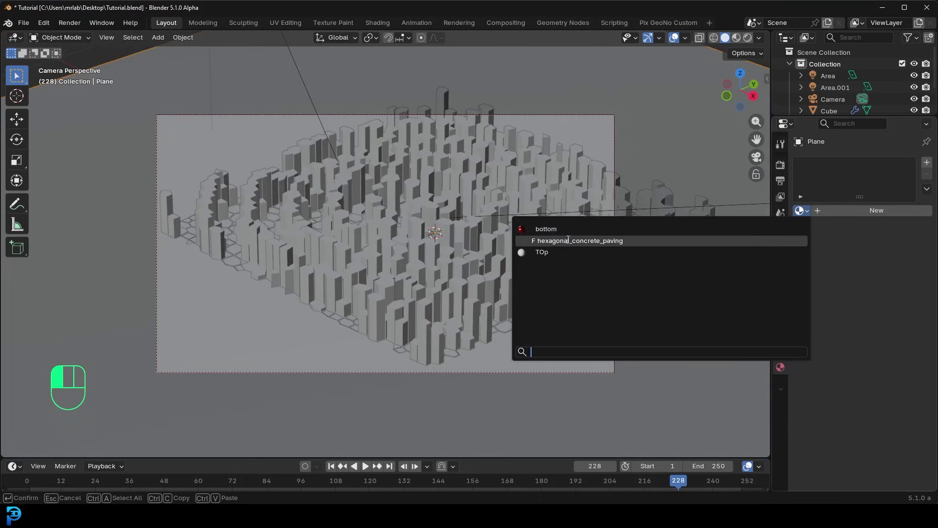
left_click(596, 245)
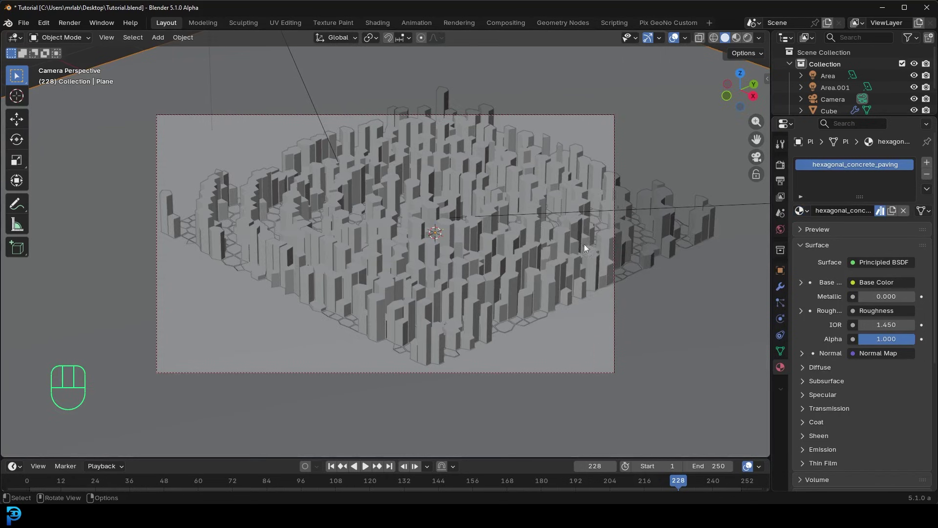
- Check the textured ground plane in rendered shading, then return to solid shading
scroll(427, 172, "down", 2)
key("z")
left_click(426, 171)
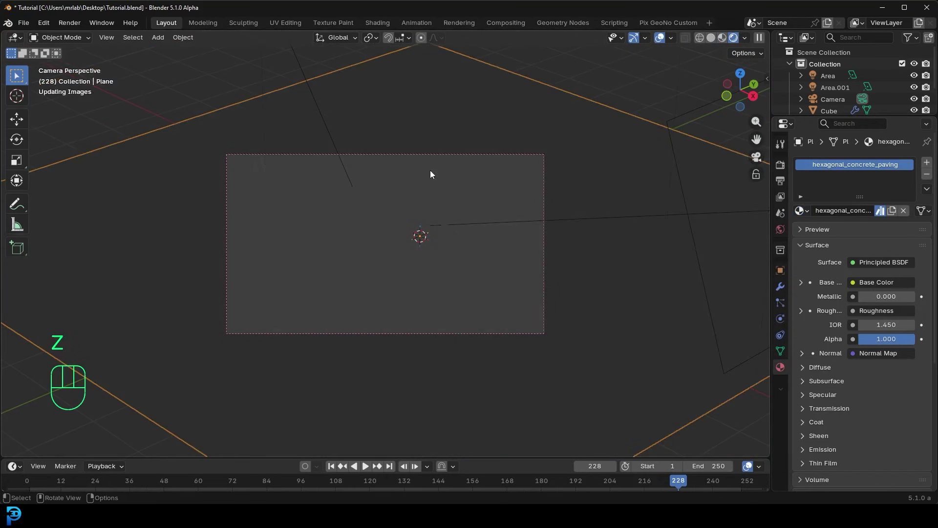
scroll(430, 174, "up", 1)
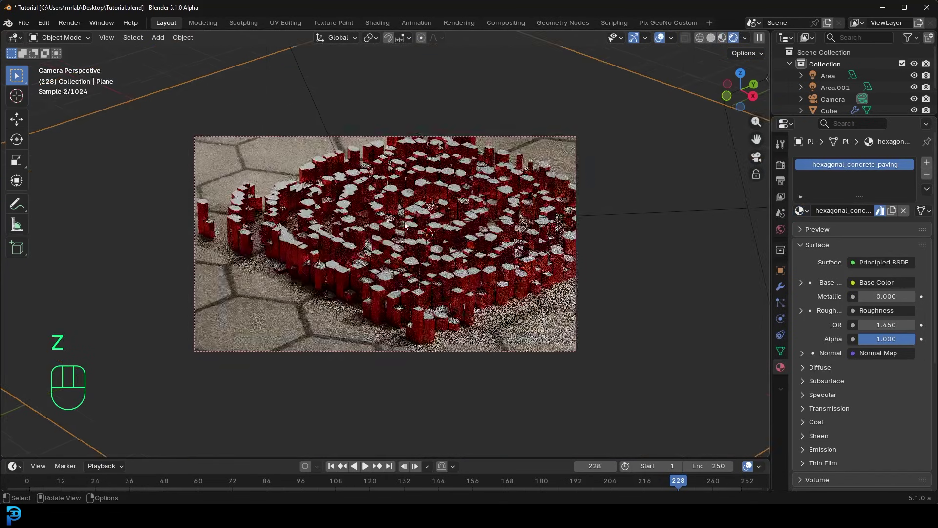
key("z")
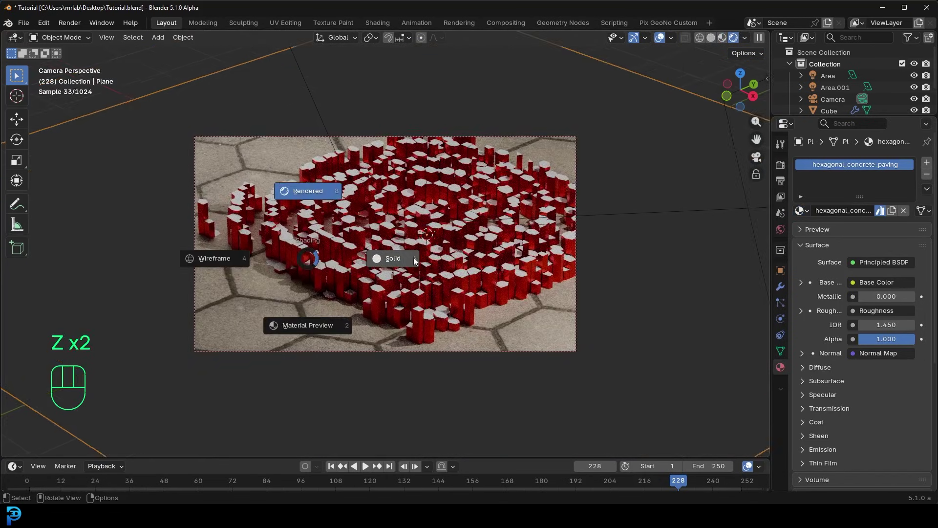
left_click(448, 250)
- Switch to the browser and open the Floor category of the Poly Haven texture library
scroll(458, 257, "up", 3)
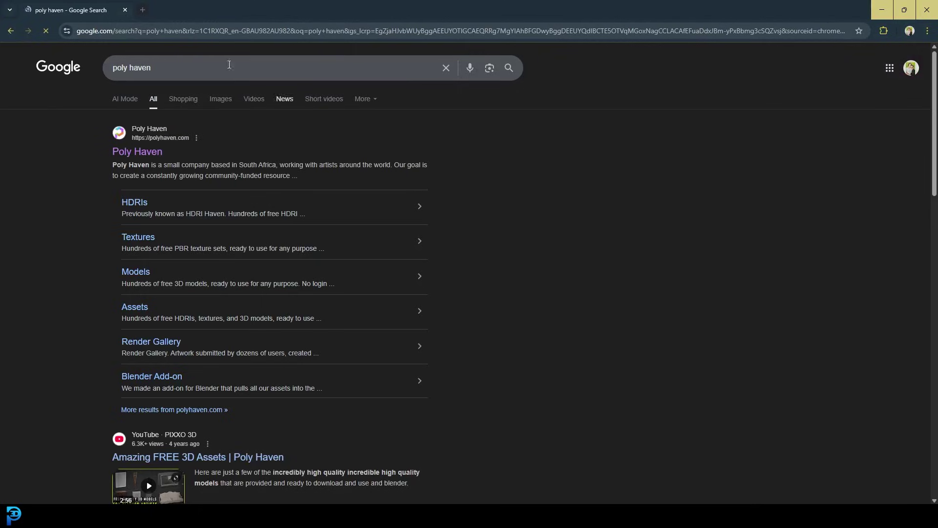
left_click(139, 155)
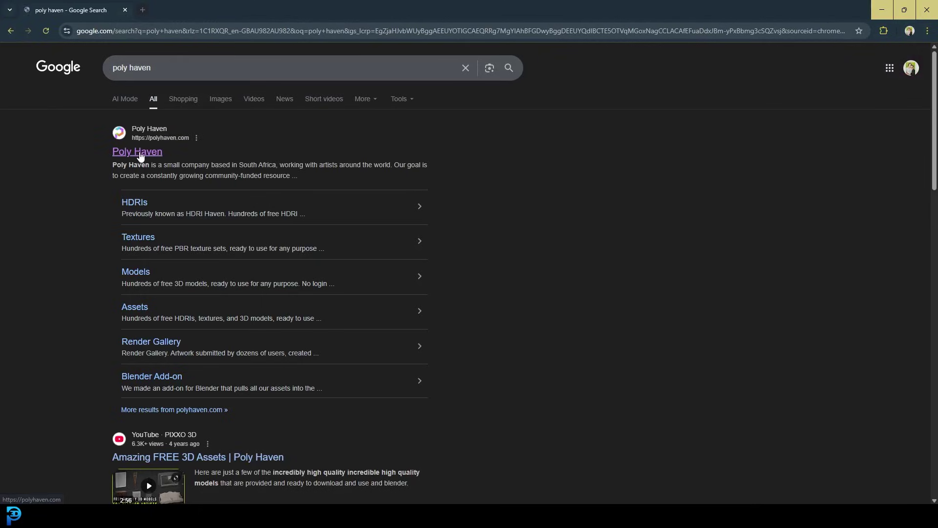
left_click(132, 154)
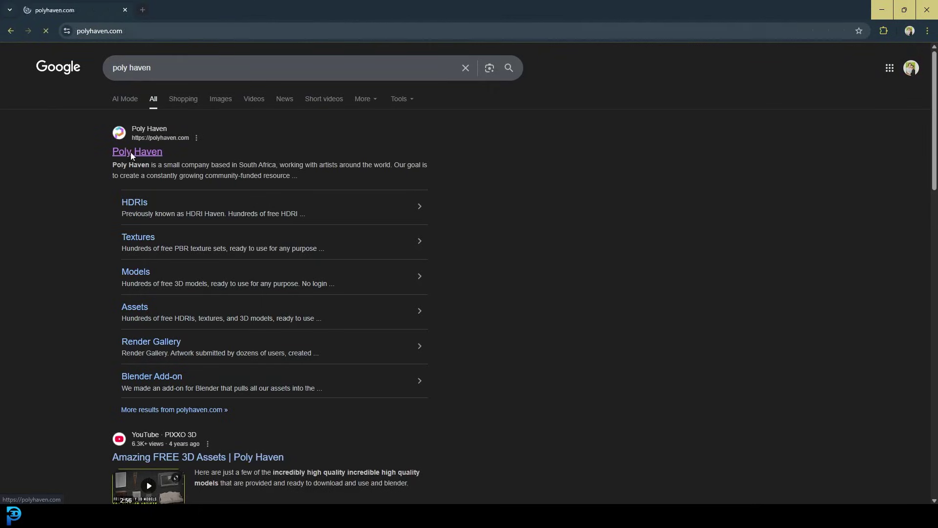
mouse_move(615, 60)
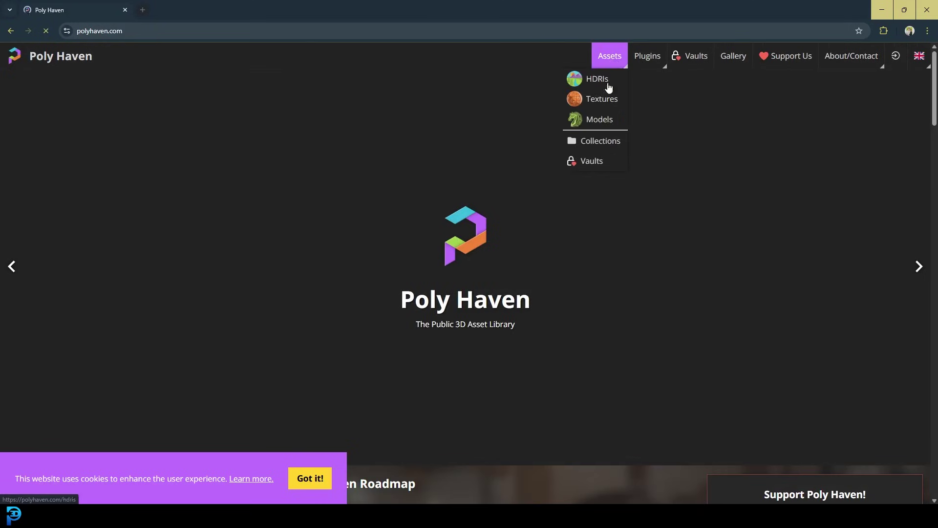
left_click(624, 104)
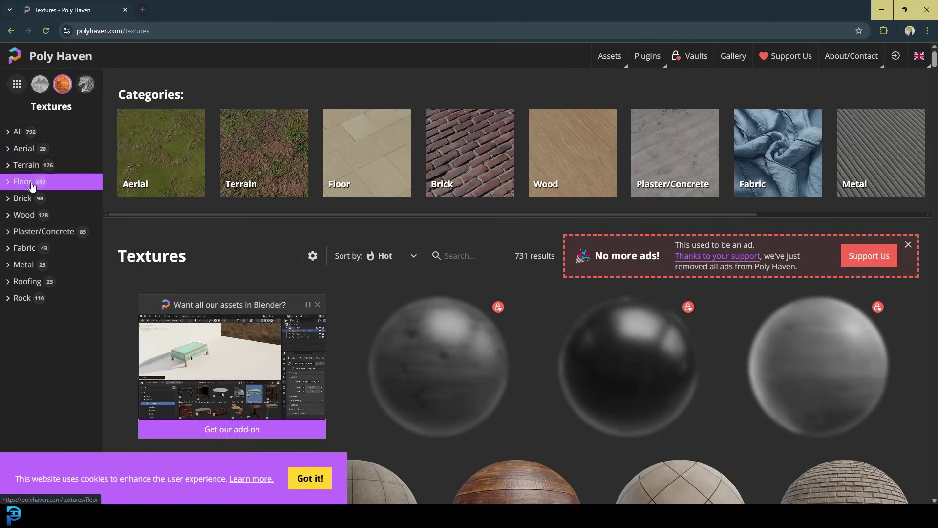
left_click(31, 186)
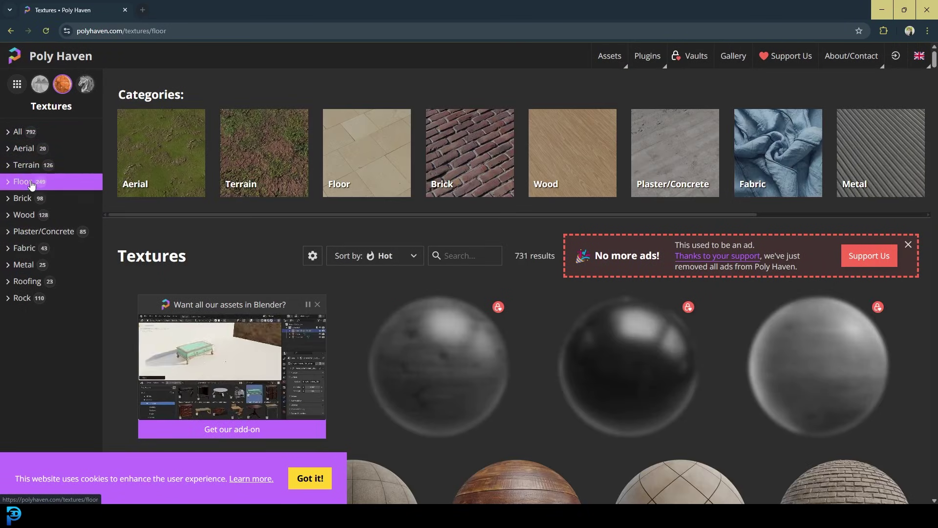
- Browse the floor textures, then search them for "hex"
scroll(633, 285, "down", 3)
scroll(669, 268, "down", 10)
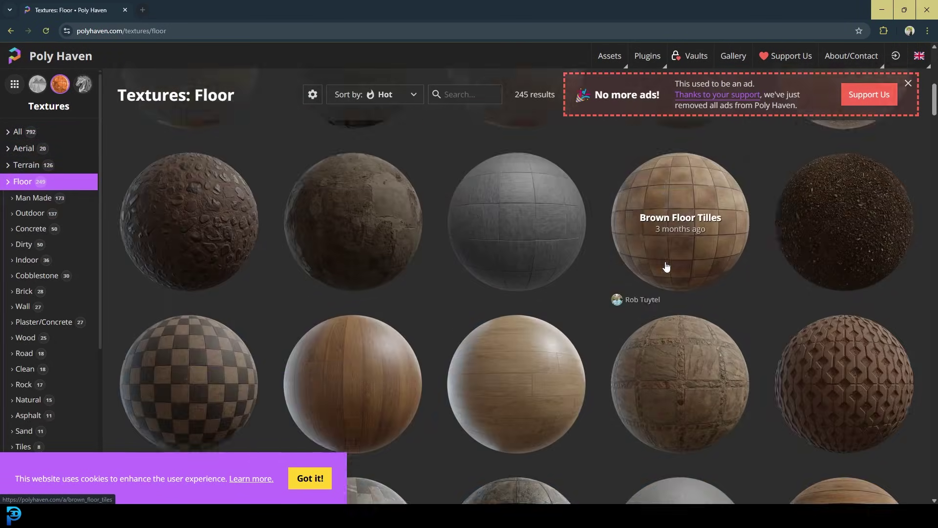
scroll(667, 266, "down", 10)
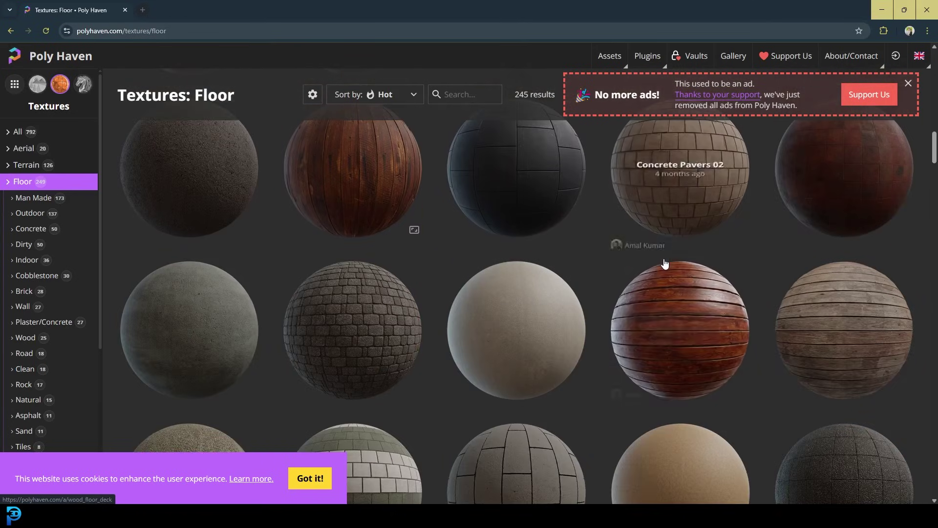
scroll(654, 268, "down", 8)
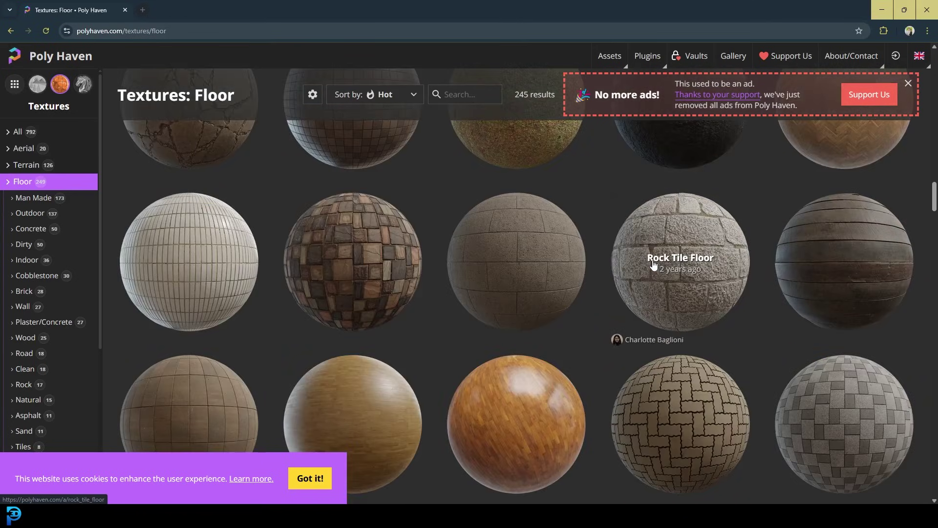
scroll(503, 249, "down", 5)
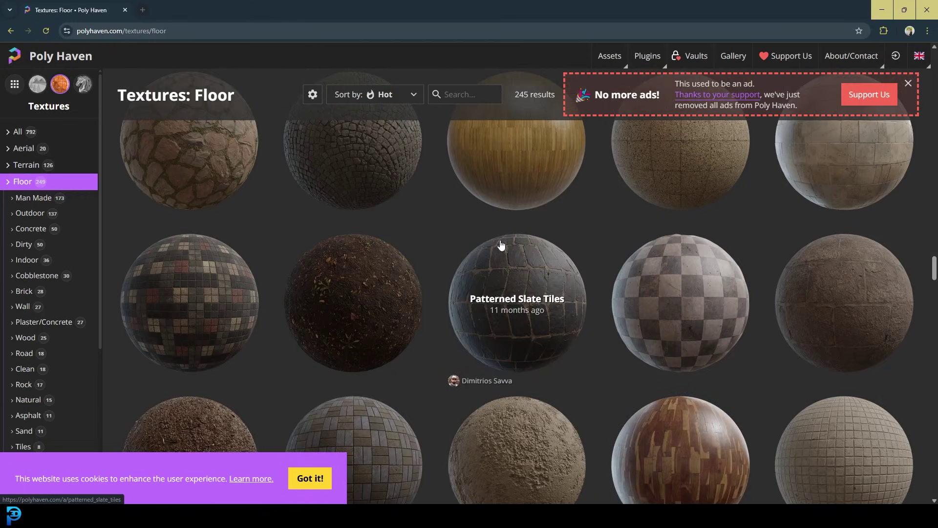
scroll(503, 243, "down", 10)
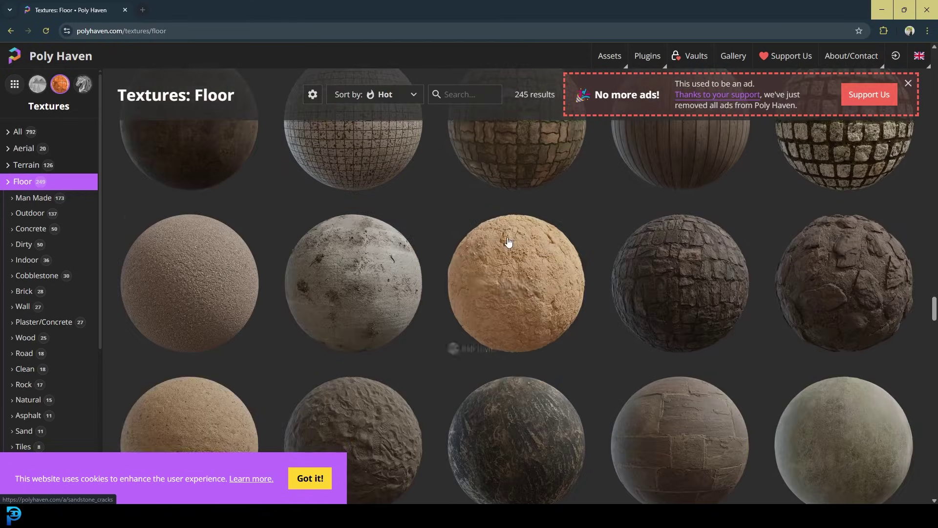
scroll(508, 242, "down", 12)
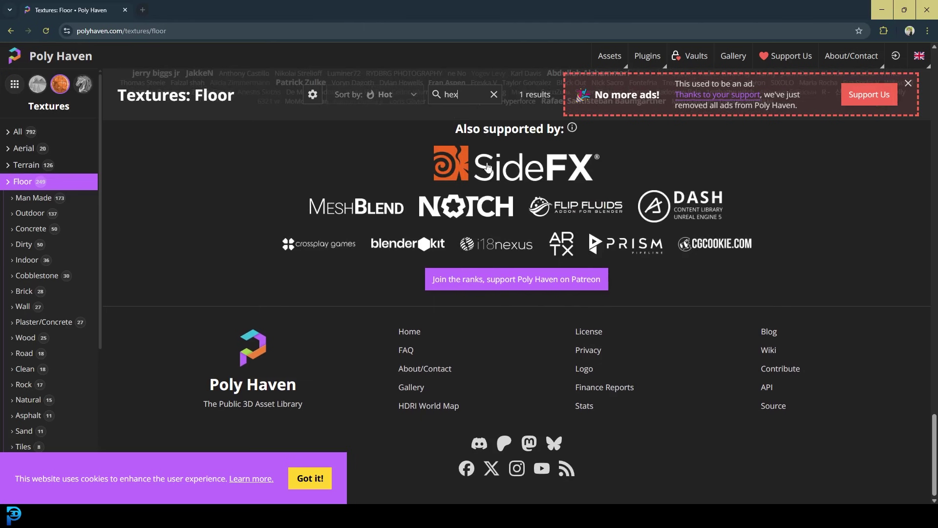
- View the Hexagonal Concrete Paving texture page, then switch back to Blender
scroll(488, 175, "up", 5)
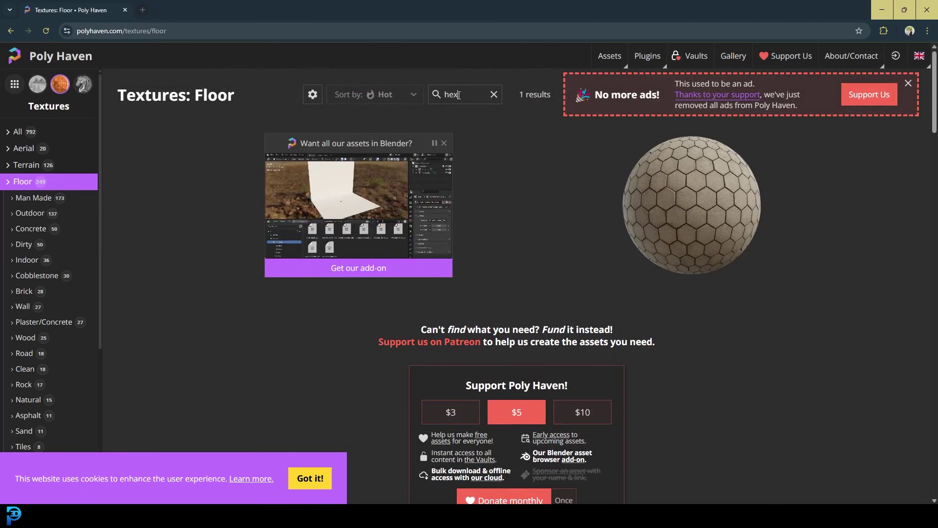
left_click(713, 175)
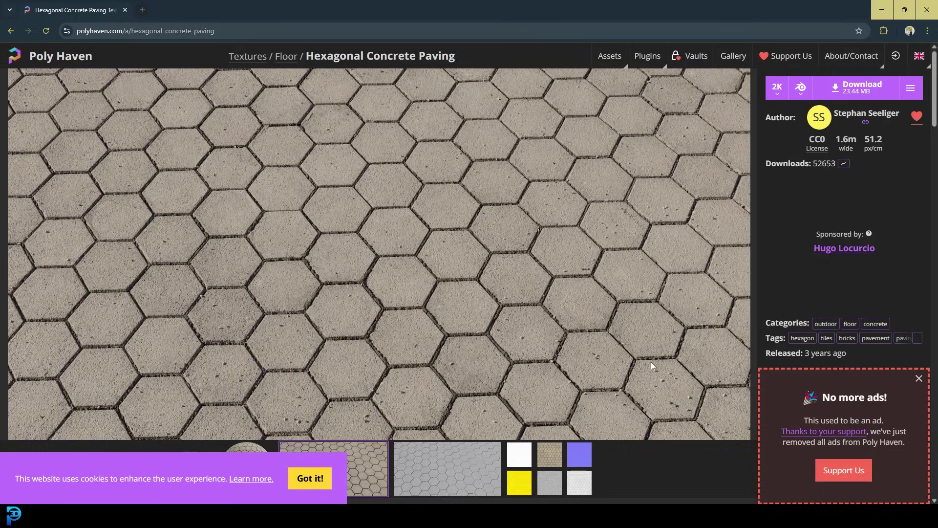
left_click(730, 476)
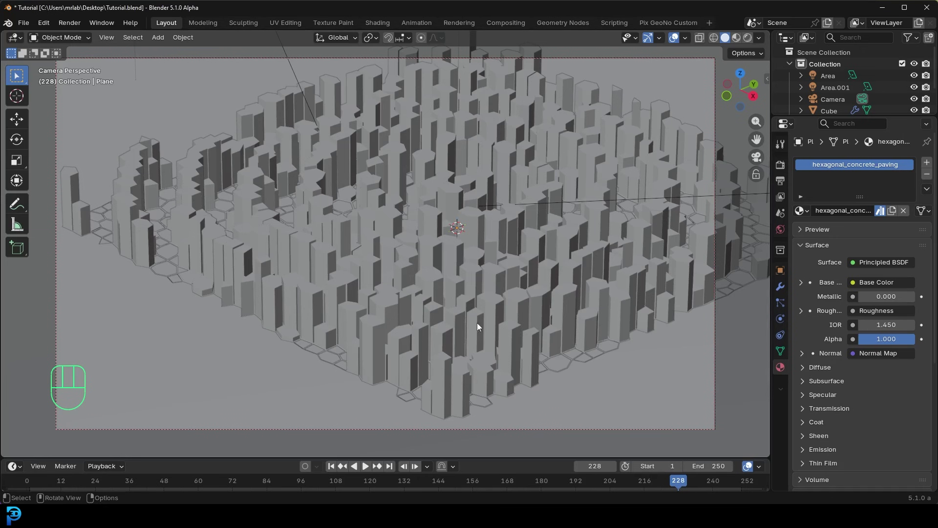
left_click(26, 23)
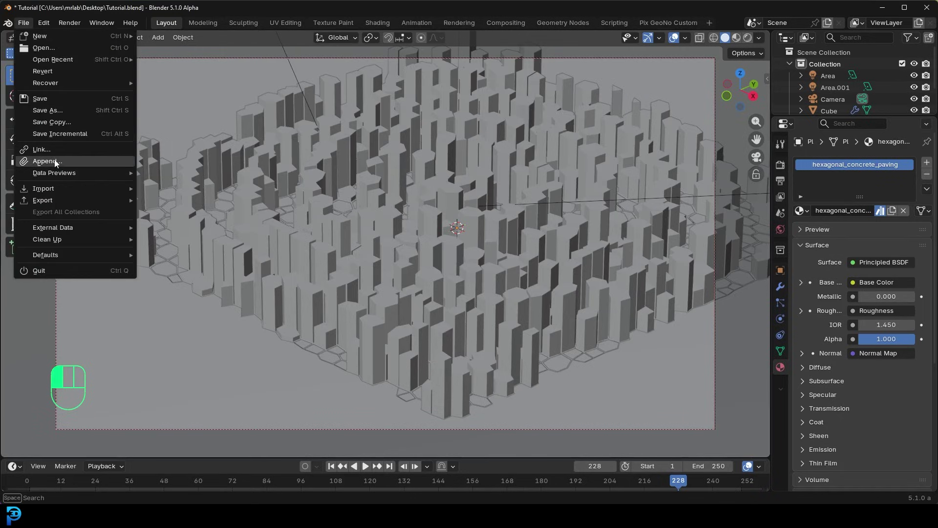
mouse_move(73, 173)
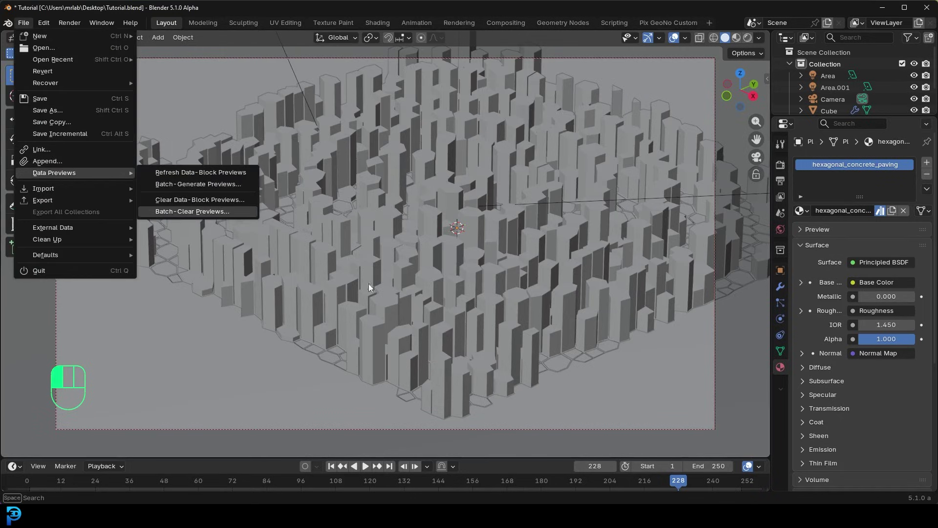
mouse_move(397, 226)
left_mouse_down()
mouse_move(362, 121)
mouse_move(175, 63)
left_mouse_up()
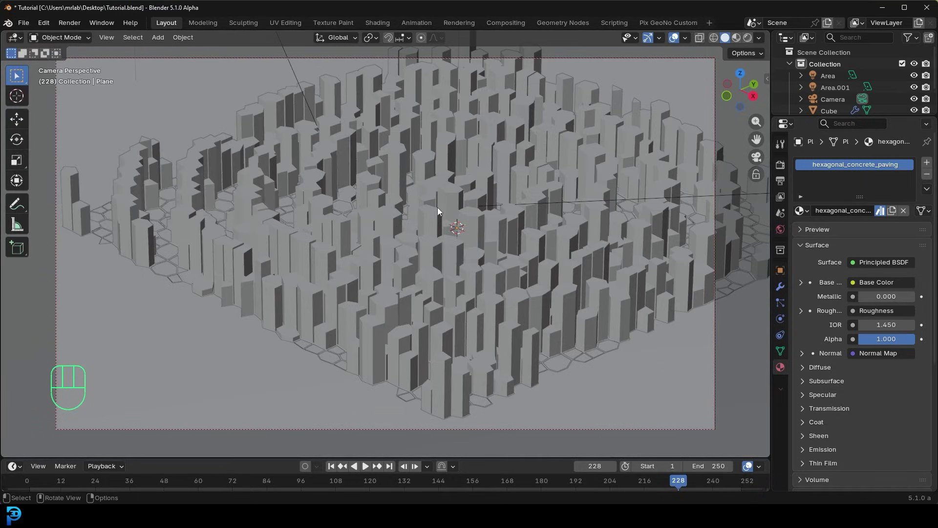
- Inspect the camera view in wireframe shading, then in rendered shading
scroll(418, 212, "down", 2)
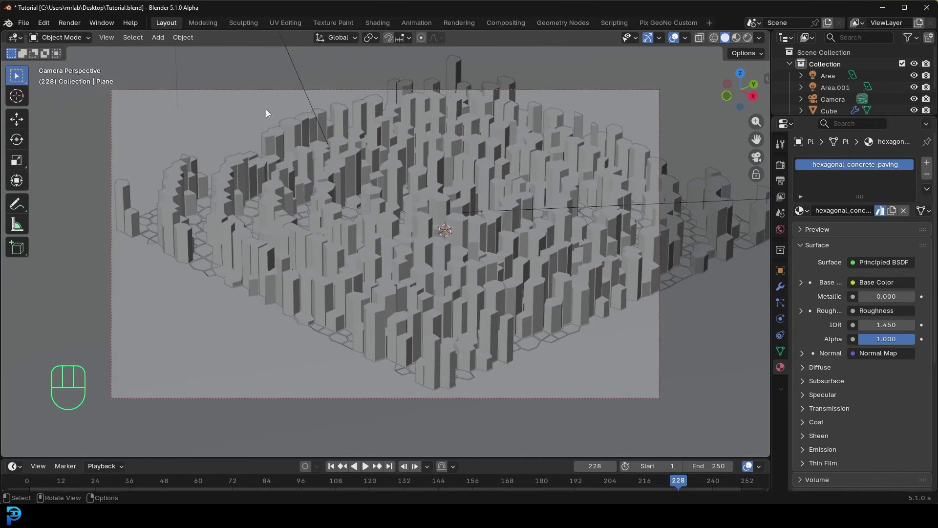
key("z")
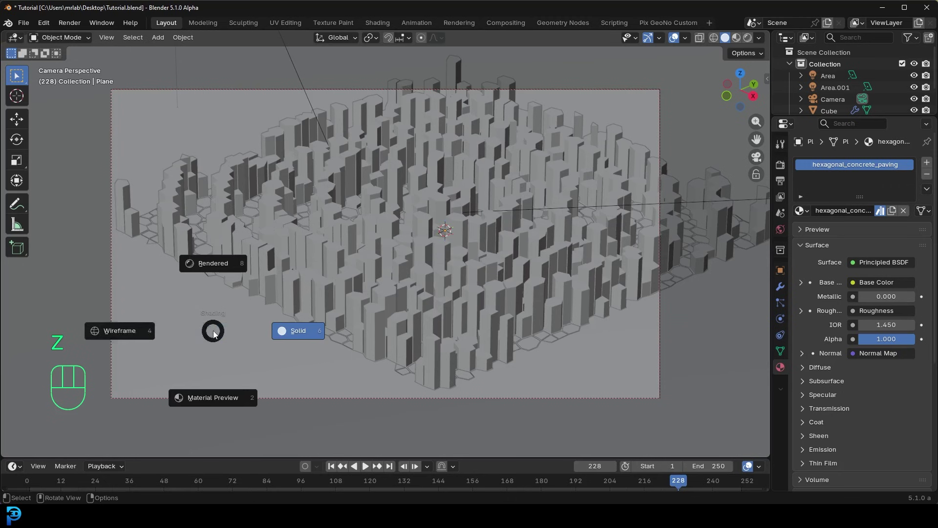
left_click(140, 324)
scroll(210, 58, "down", 2)
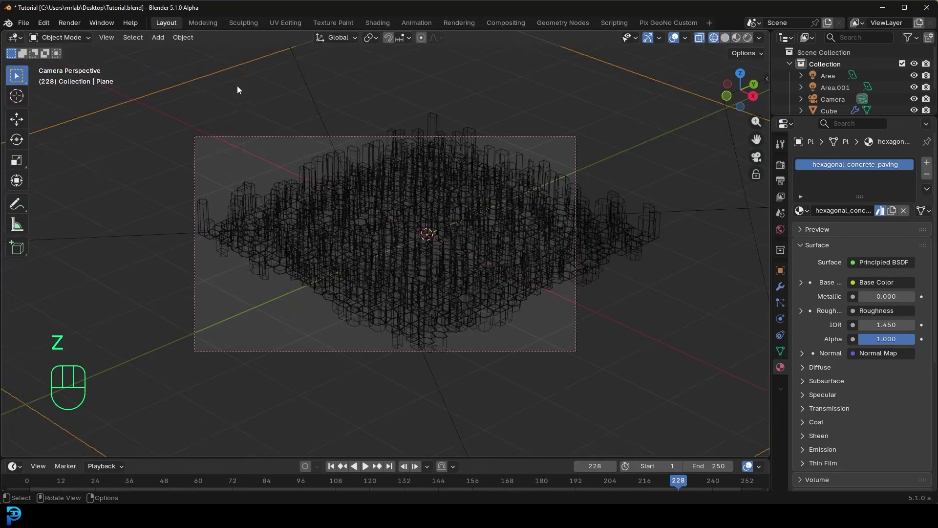
scroll(349, 145, "up", 1)
key("z")
left_click(345, 81)
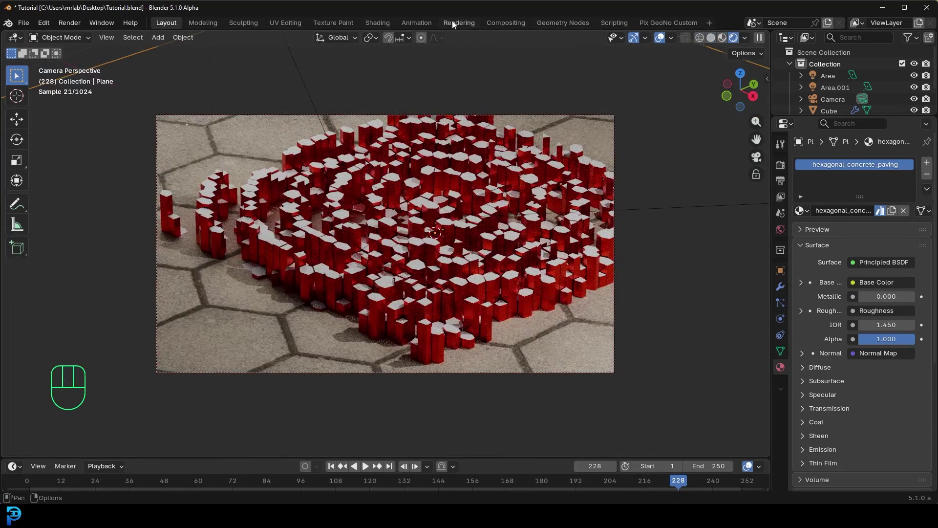
- Open the Shading workspace and show its viewport through the camera in rendered shading
left_click(377, 23)
key("z")
left_click(462, 134)
key("KP_0")
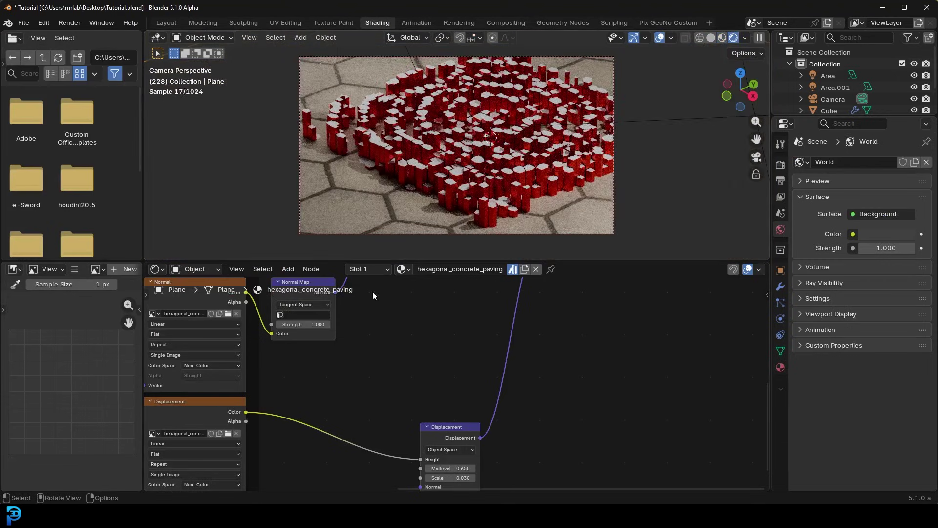
- Set the paving material's Mapping scale to 3 on the X, Y and Z axes
scroll(322, 366, "down", 3)
scroll(412, 447, "up", 4)
left_click_drag(334, 436, 338, 420)
type("3")
key("Return")
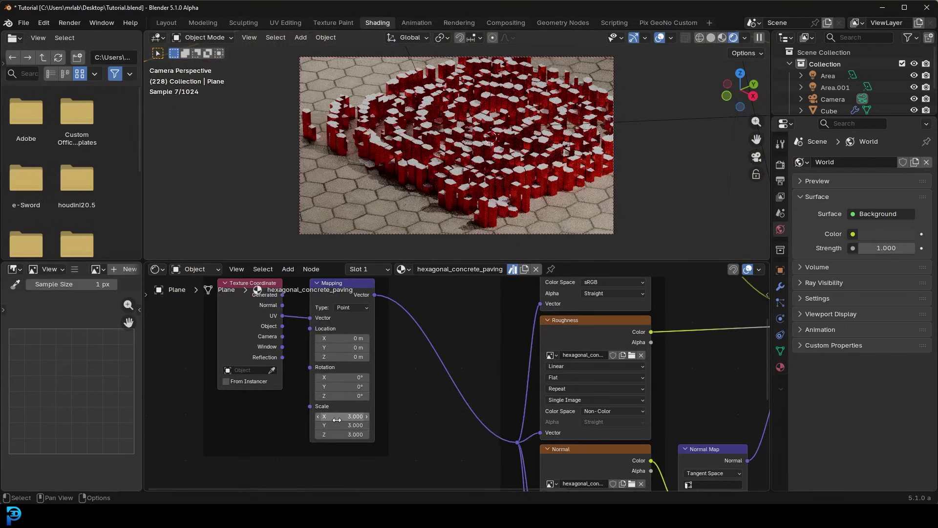
- Insert a Color Ramp node between the Base Color texture and the Principled BSDF's Base Color input
scroll(526, 350, "down", 5, "ctrl")
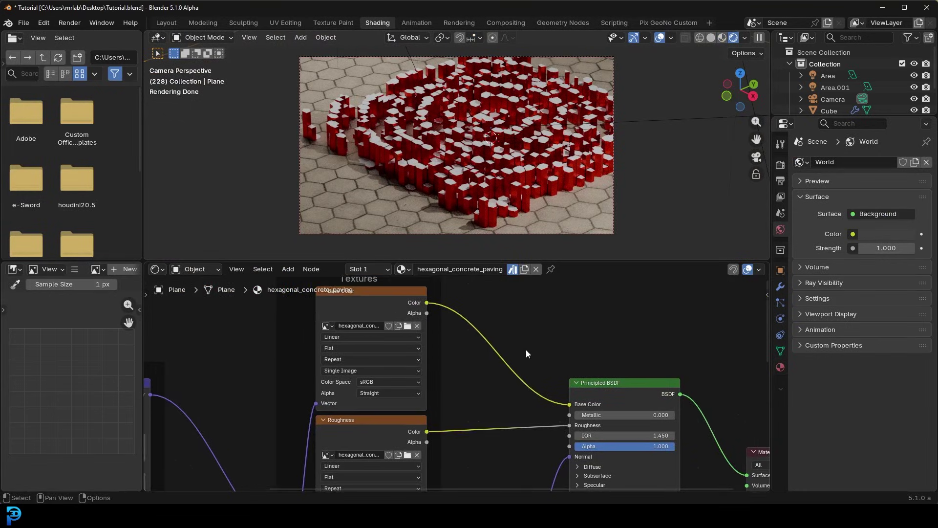
scroll(510, 339, "up", 3)
key("shift+a")
left_click(482, 314)
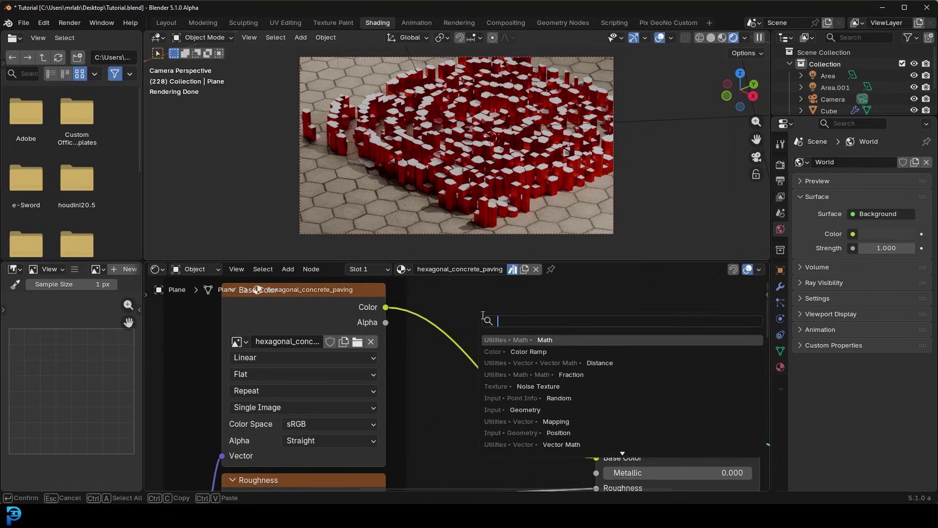
type("ramp")
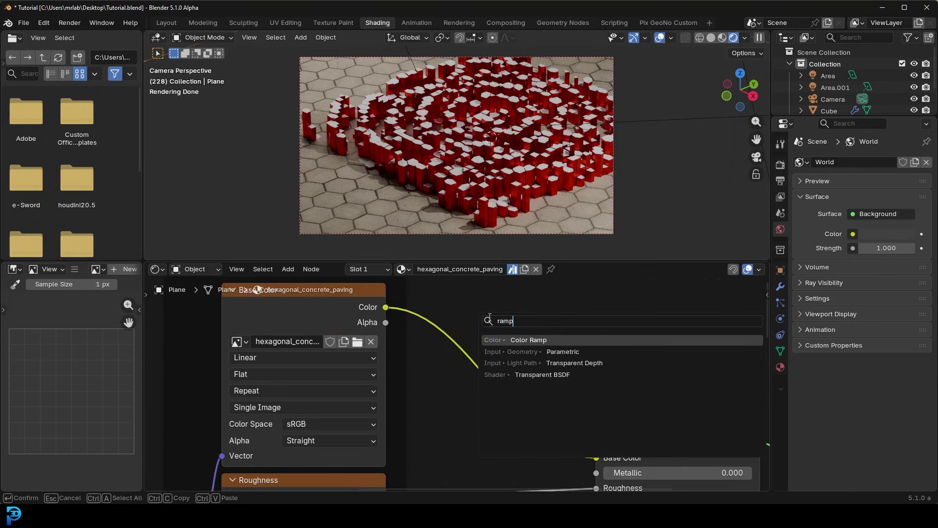
key("Return")
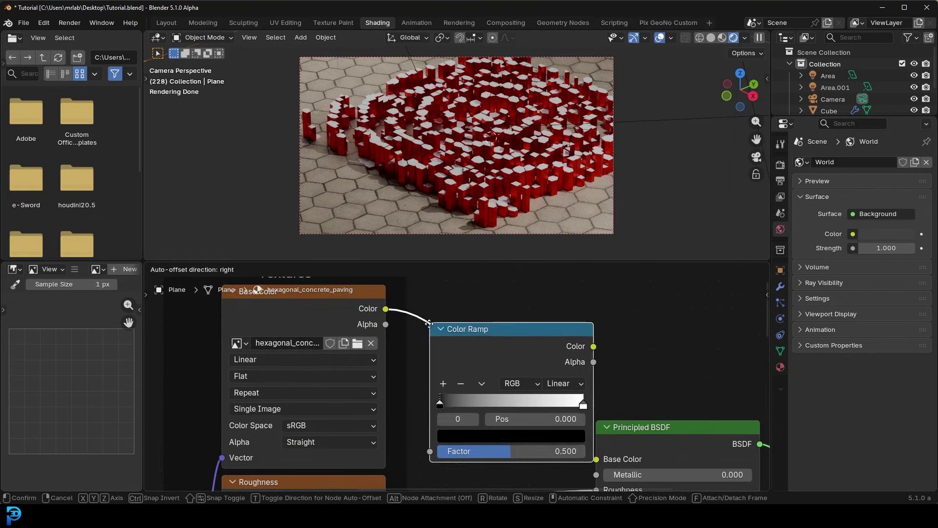
left_click(414, 315)
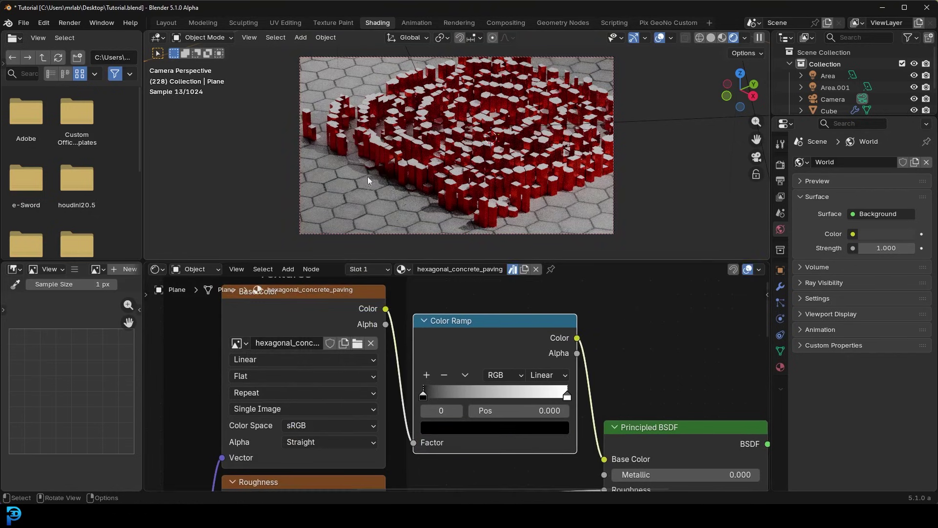
- Shift the ramp's black stop slightly inward and recolor it very dark red
scroll(468, 349, "up", 2)
left_click_drag(393, 326, 420, 331)
left_click(439, 373)
scroll(467, 173, "up", 3)
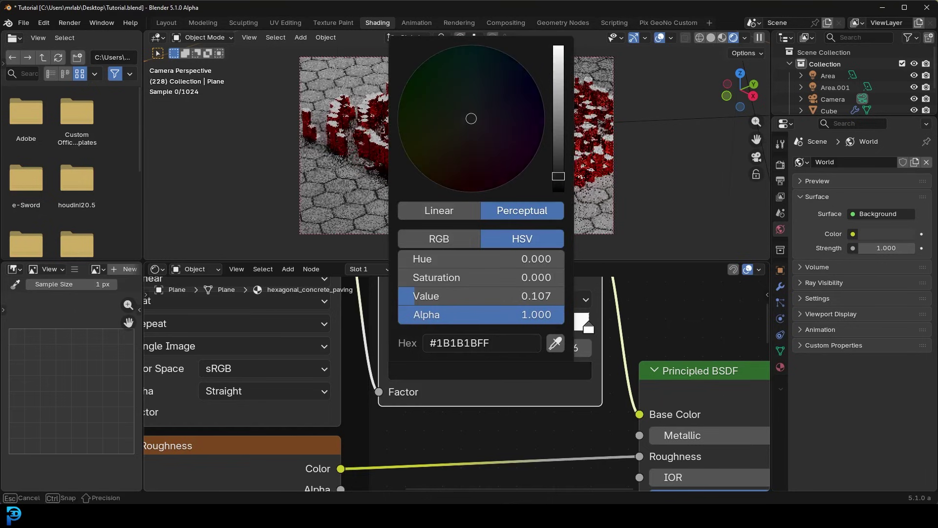
left_click(467, 174)
- Move the ramp's white stop to position 0.863 and recolor it pale pinkish beige
left_click_drag(587, 330, 561, 337)
left_click(549, 370)
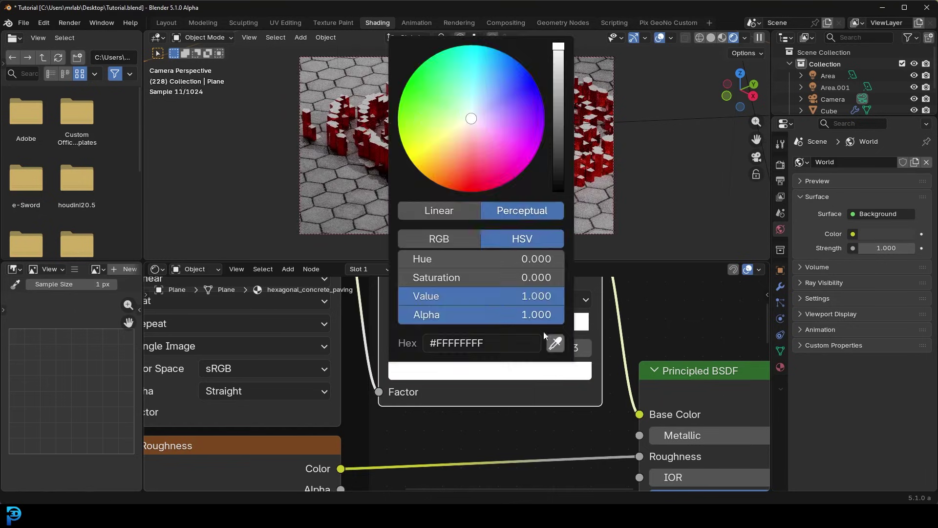
left_click(468, 152)
left_click_drag(472, 127, 466, 130)
left_click(558, 80)
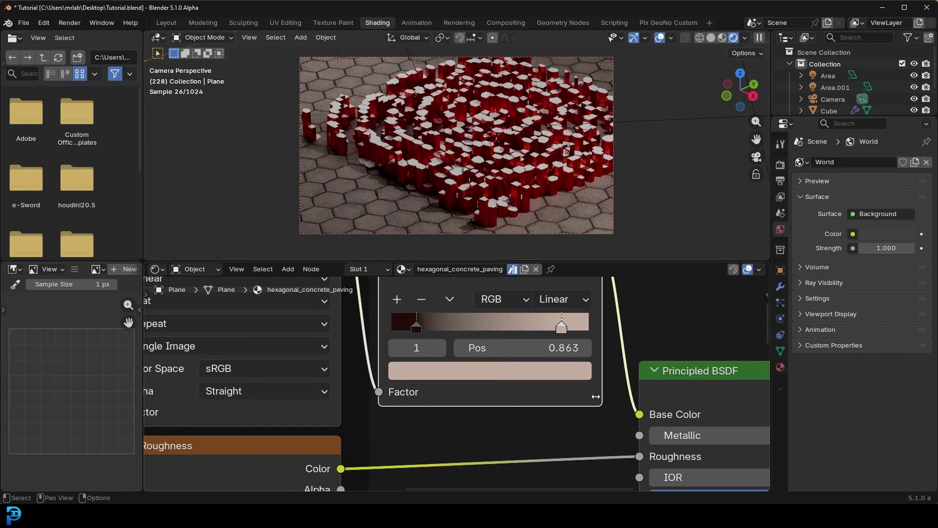
- Add a third stop between the dark and pale stops and color it brownish pink, #906D5E
left_click(396, 299)
left_click_drag(485, 327, 460, 332)
left_click(492, 371)
left_click(464, 143)
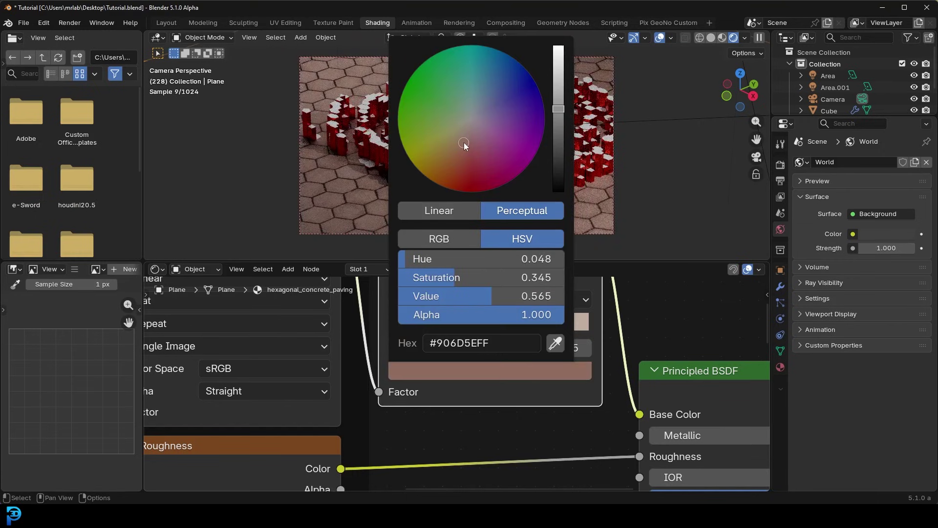
- Tighten the ramp with the pale stop near its center and the middle stop at 0.315, and recolor the middle stop muted red
left_click_drag(427, 325, 420, 327)
left_click_drag(561, 327, 453, 326)
scroll(478, 161, "up", 1)
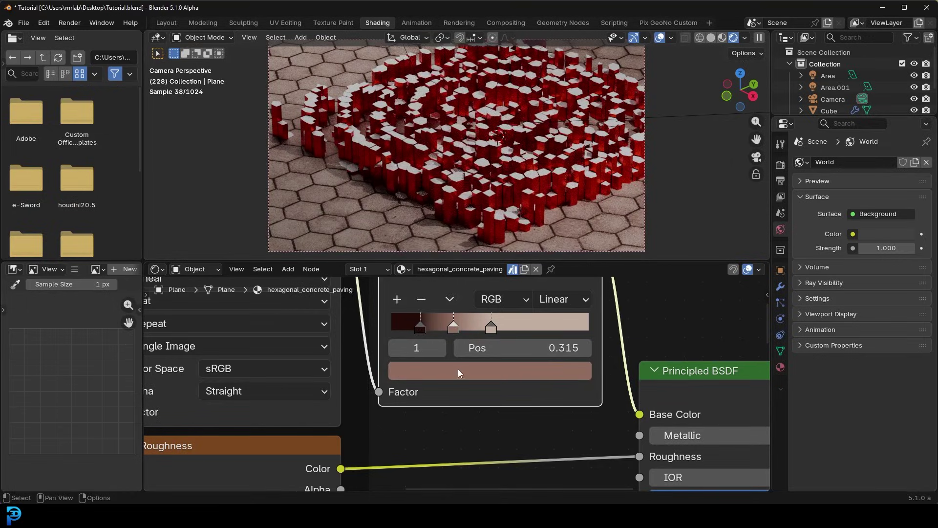
left_click(459, 373)
left_click(465, 156)
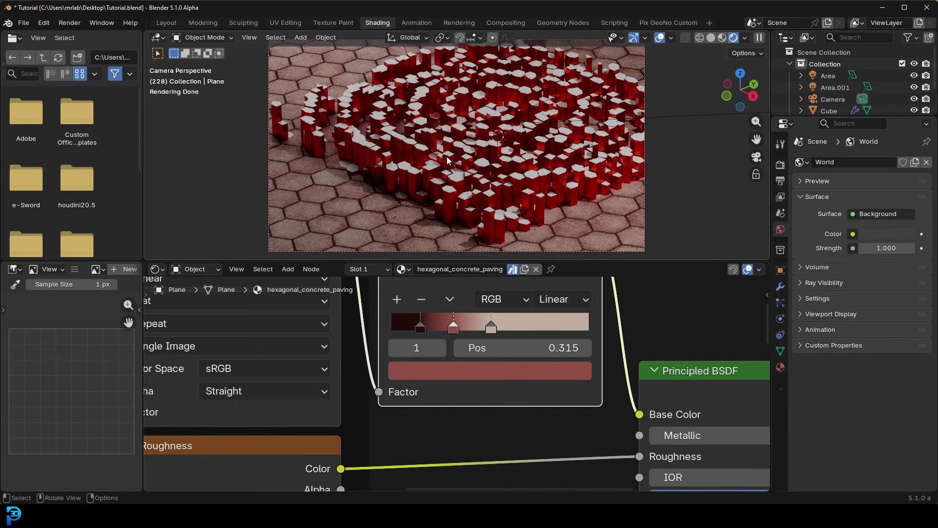
- Return to the Layout workspace with the viewport in solid shading and save the file
left_click(166, 23)
key("z")
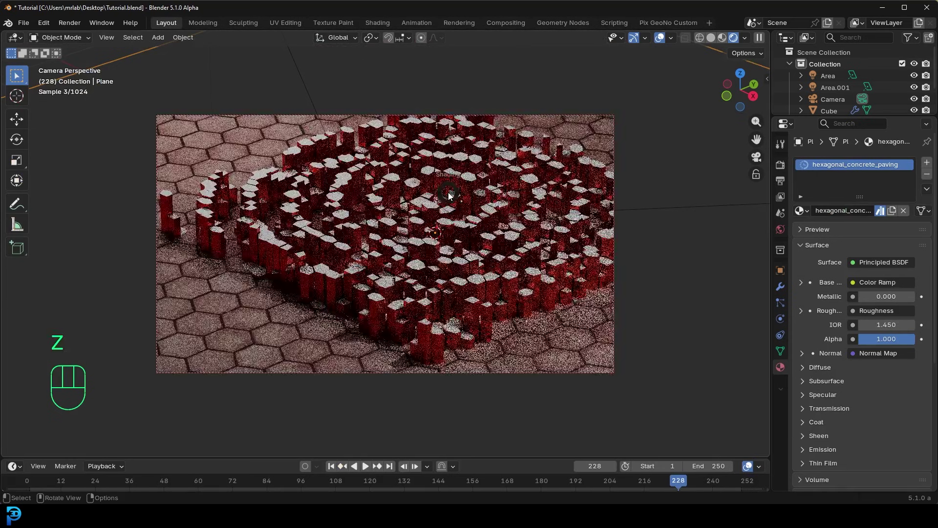
key("ctrl+s")
scroll(476, 218, "down", 2)
- Enable depth of field on the camera and sample its focus distance from a column toward the front of the field
left_click(541, 134)
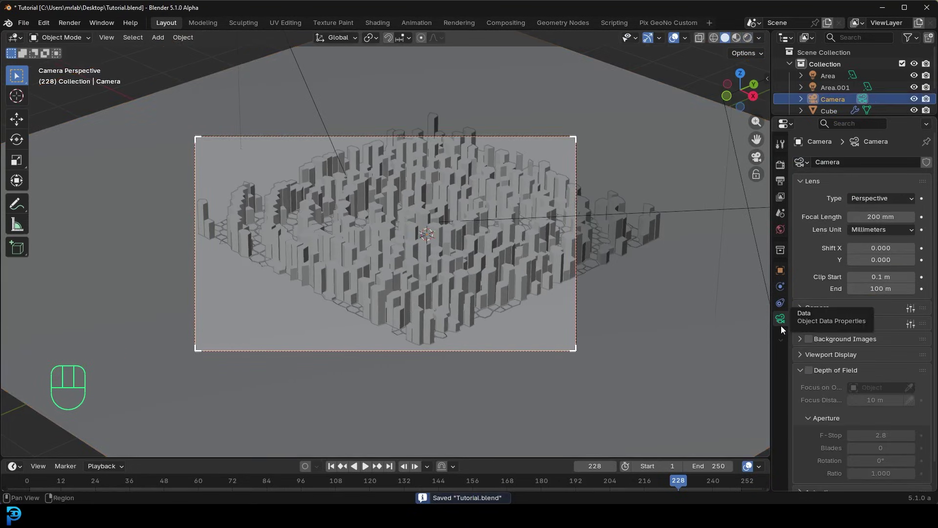
scroll(849, 344, "down", 2)
left_click(810, 346)
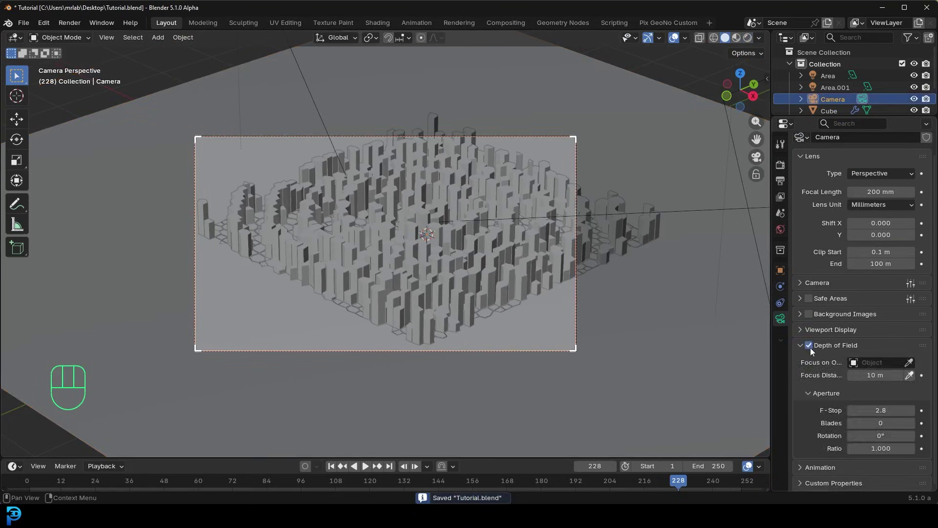
left_click(911, 377)
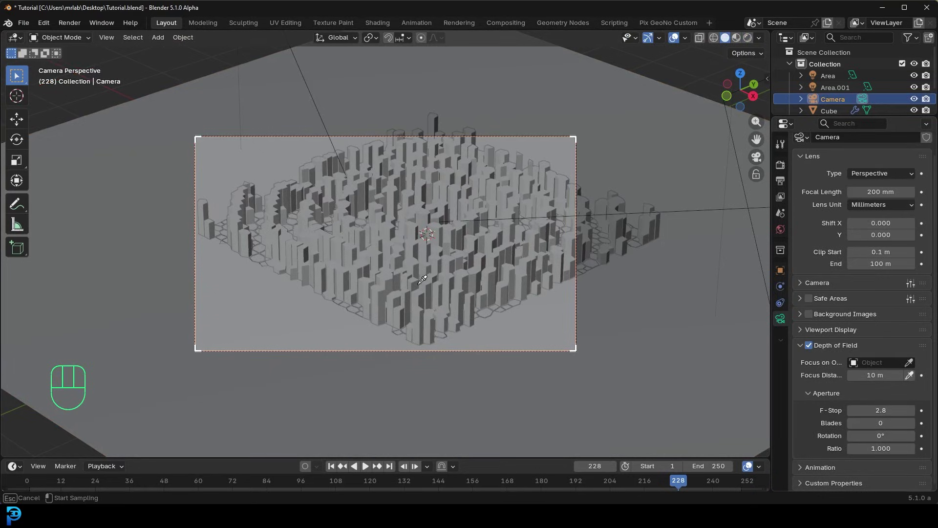
left_click(415, 265)
- Set the camera's depth-of-field F-Stop to 0.3 and preview the blur in rendered shading
left_click(875, 409)
key("BackSpace")
type("0.3")
key("Return")
key("z")
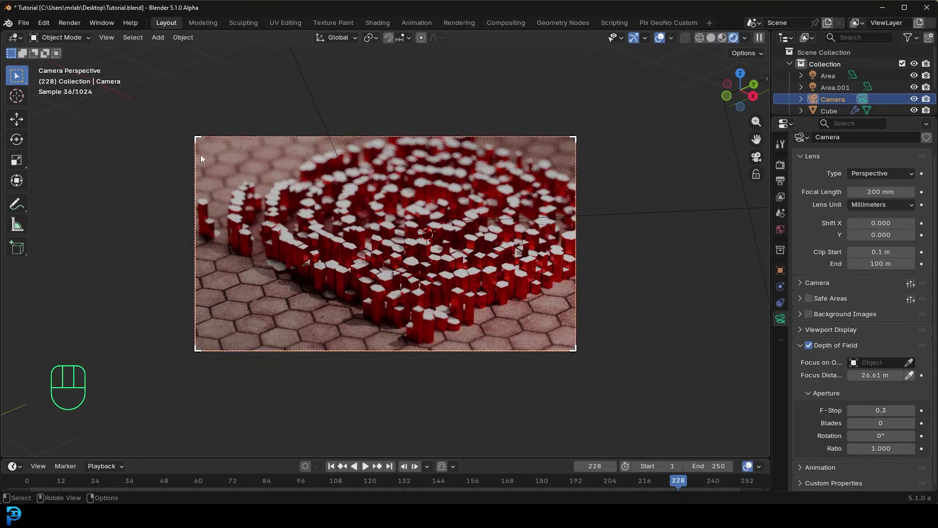
scroll(525, 224, "up", 2)
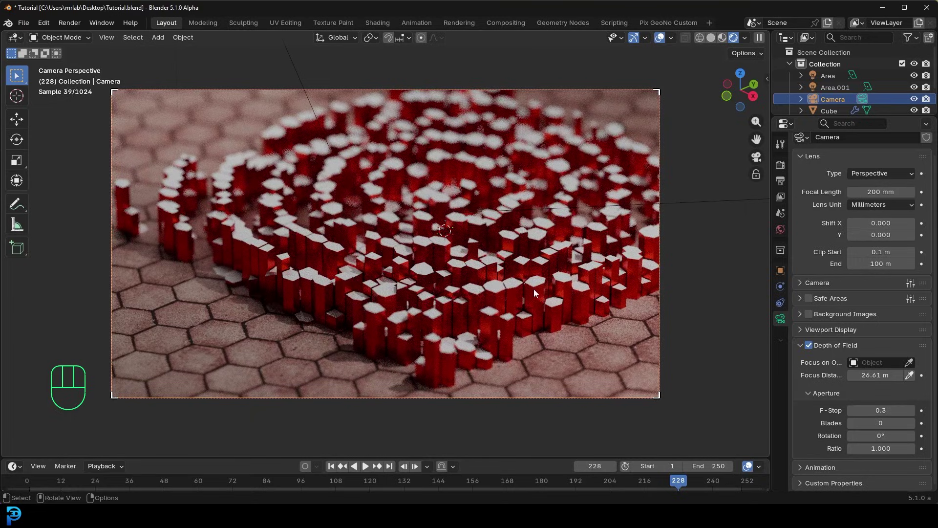
- Switch the viewport back to solid shading and save the file with the new camera focus settings
key("z")
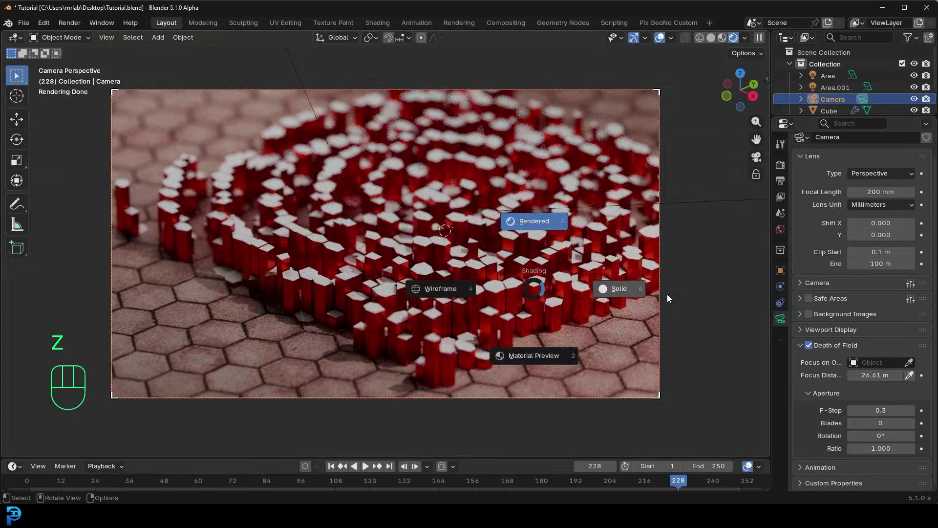
left_click(667, 294)
key("ctrl+s")
key("ctrl+s")
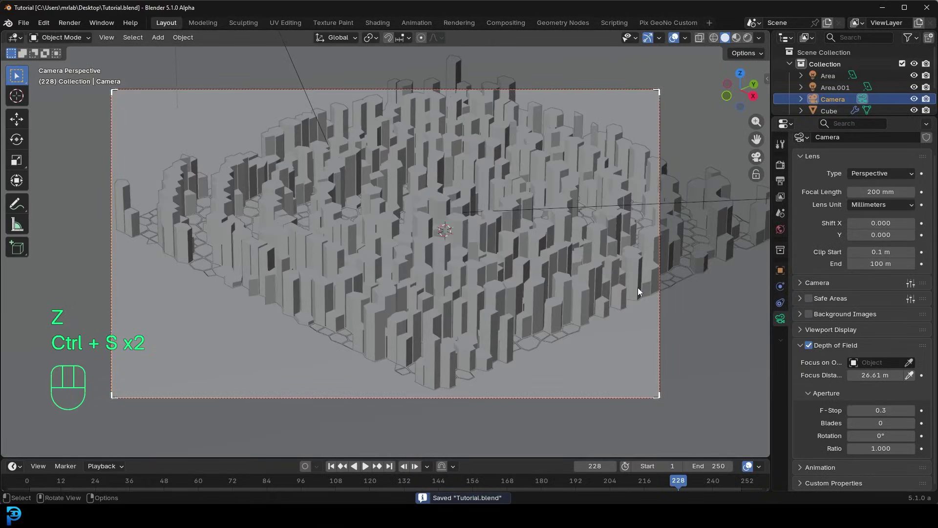
- Set the render output's media type to Video
left_click(74, 22)
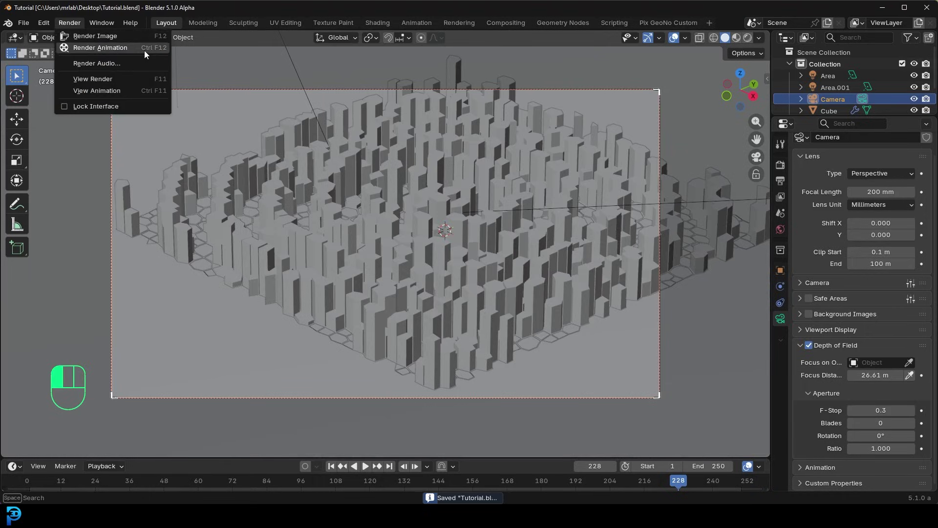
left_click(780, 181)
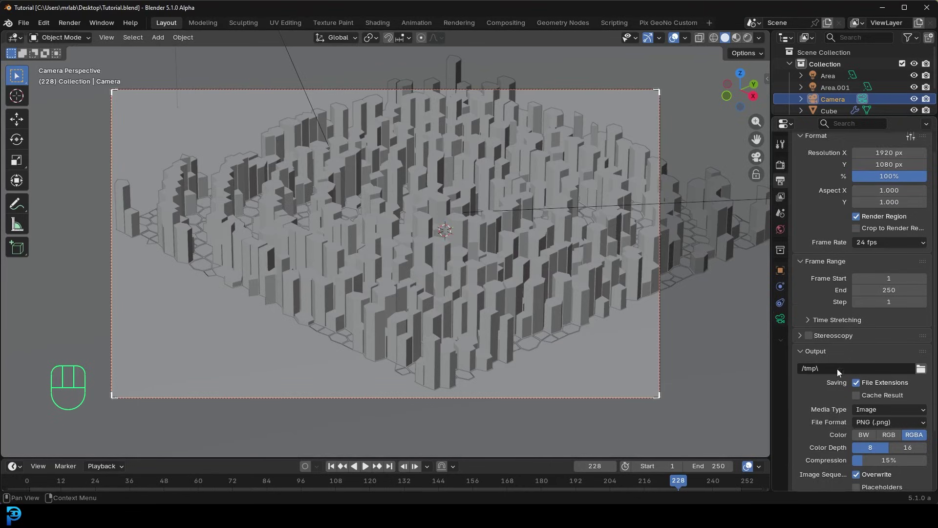
scroll(837, 369, "down", 3)
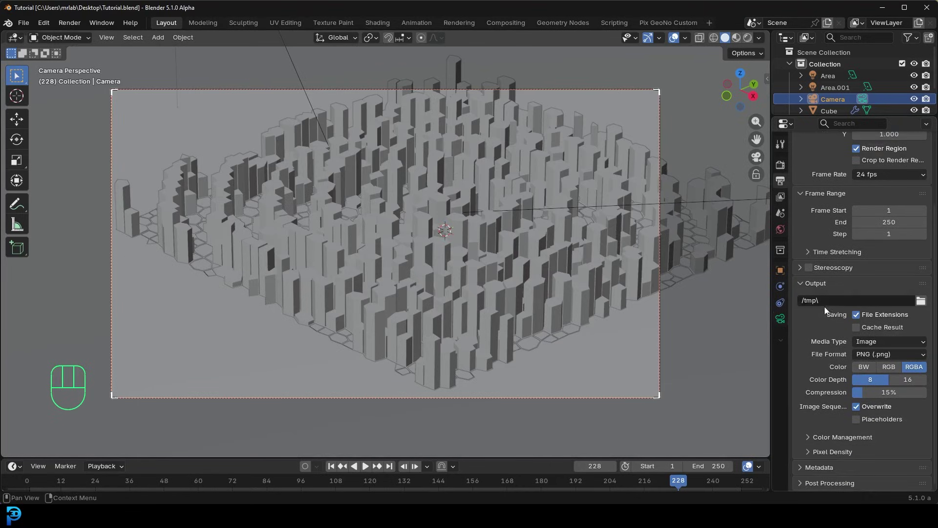
left_click(879, 341)
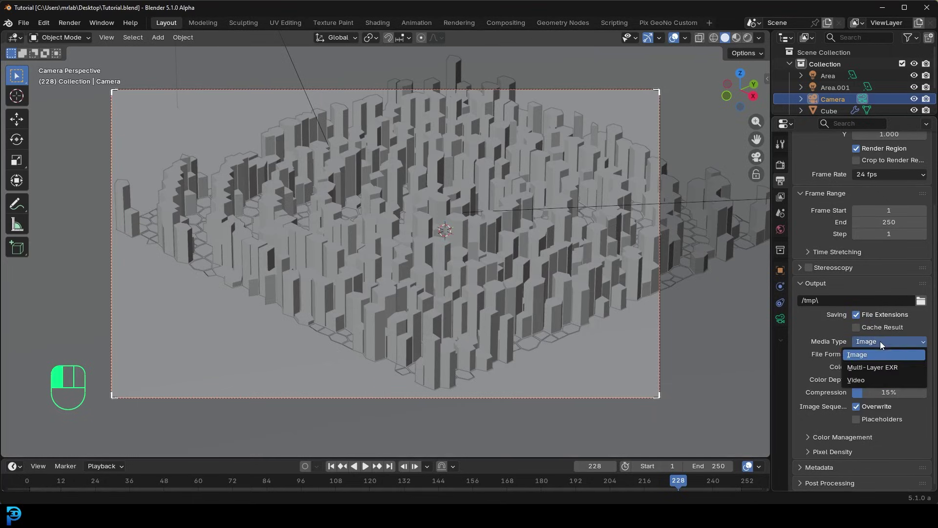
left_click(872, 377)
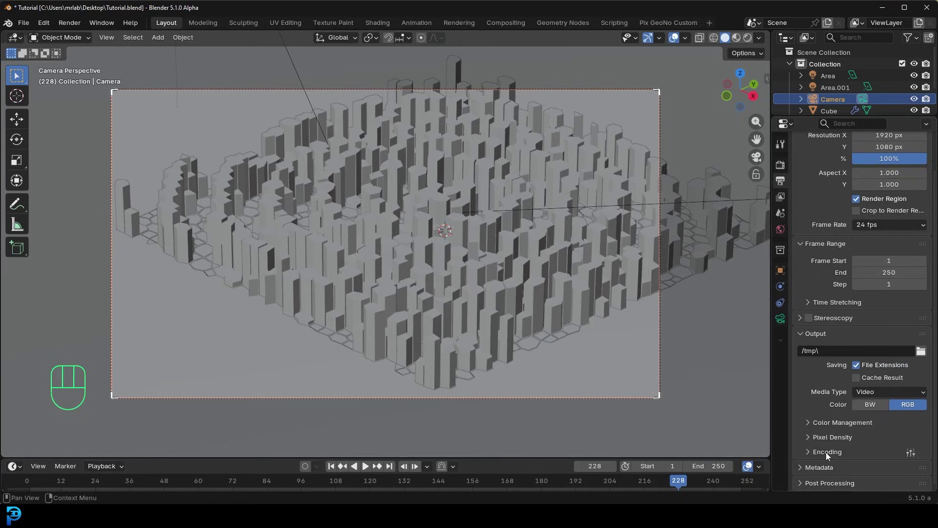
- Set the video encoding container to MPEG-4 and save the file
left_click(826, 451)
scroll(825, 449, "down", 5)
left_click(888, 379)
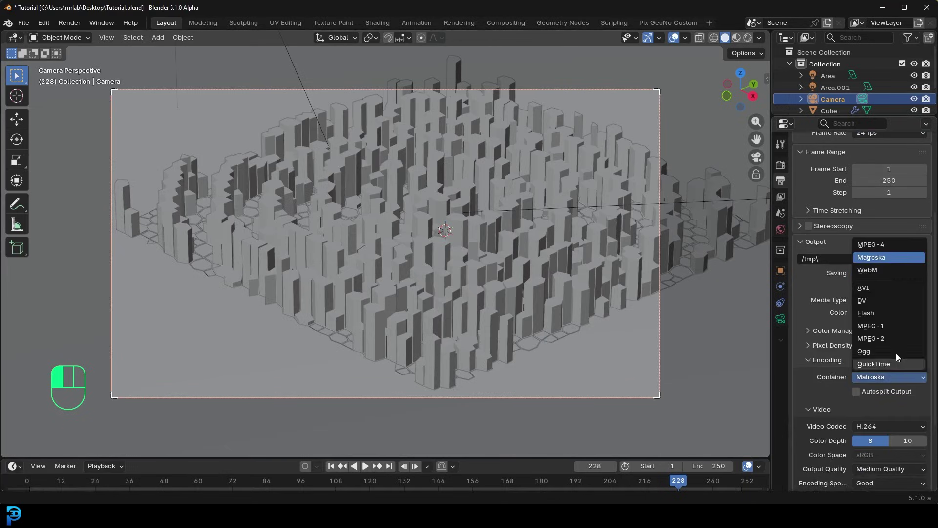
left_click(884, 244)
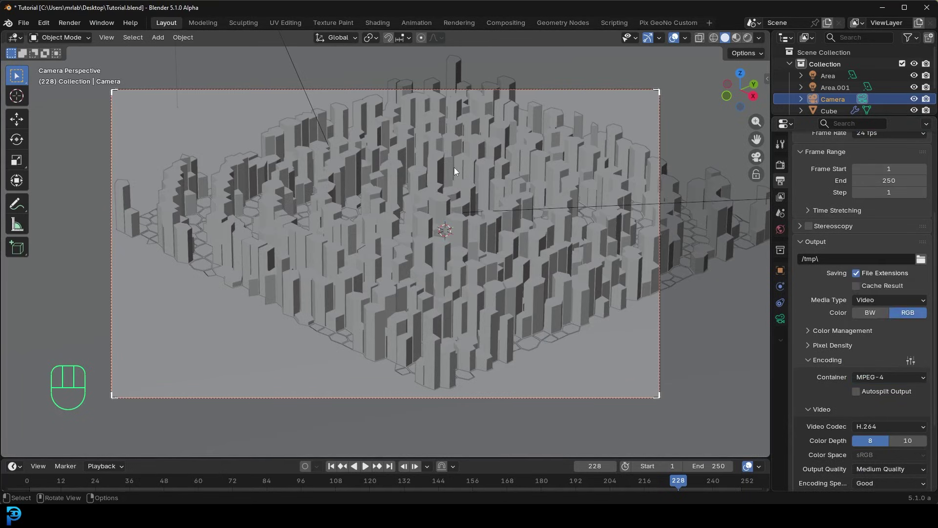
key("ctrl+s")
- Play the column animation from the first frame, pause it at frame 60, and inspect the whole field from outside the camera view
key("space")
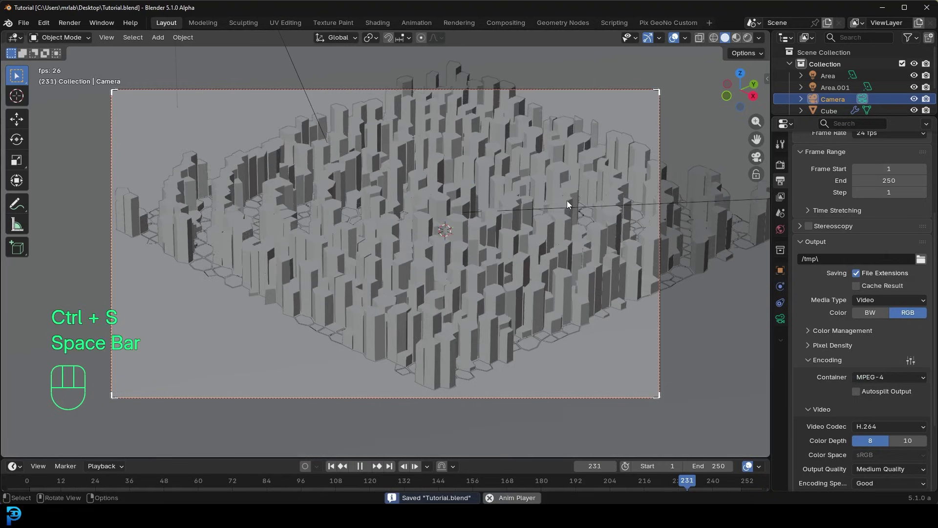
key("space")
key("shift+Left")
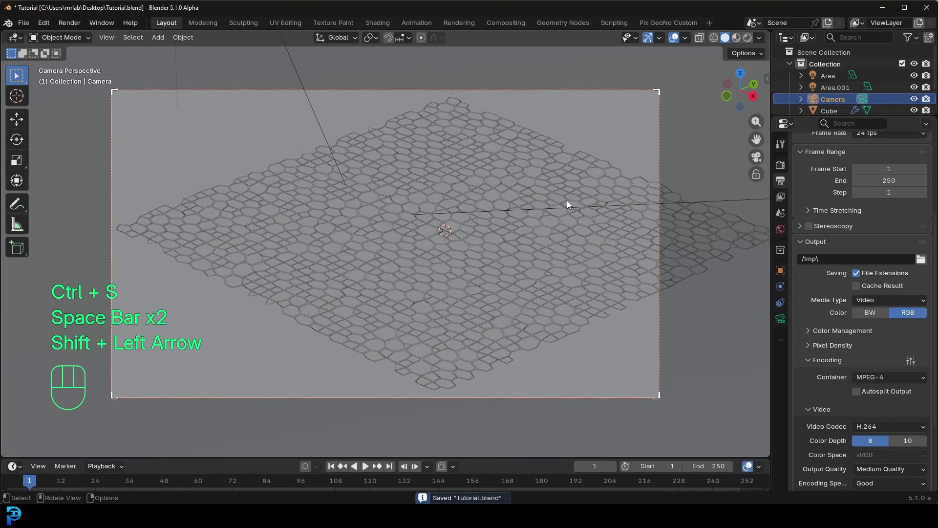
key("space")
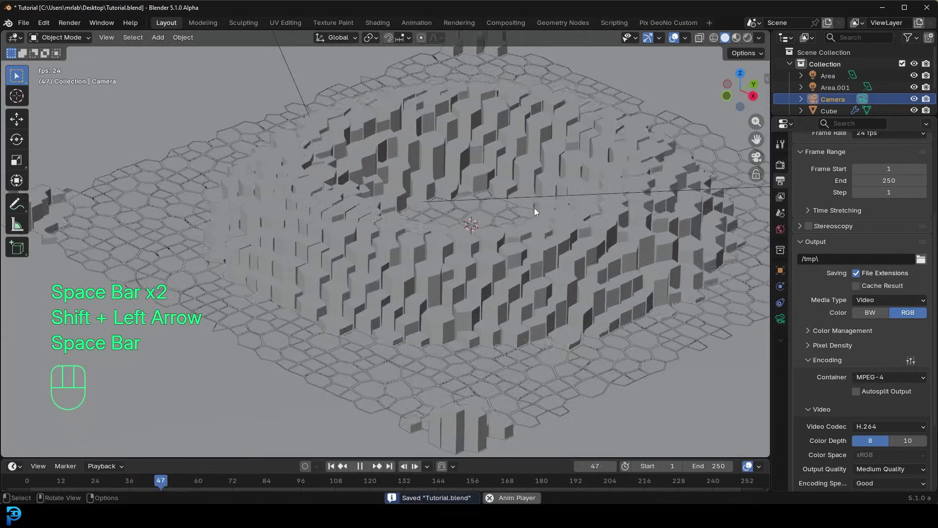
key("space")
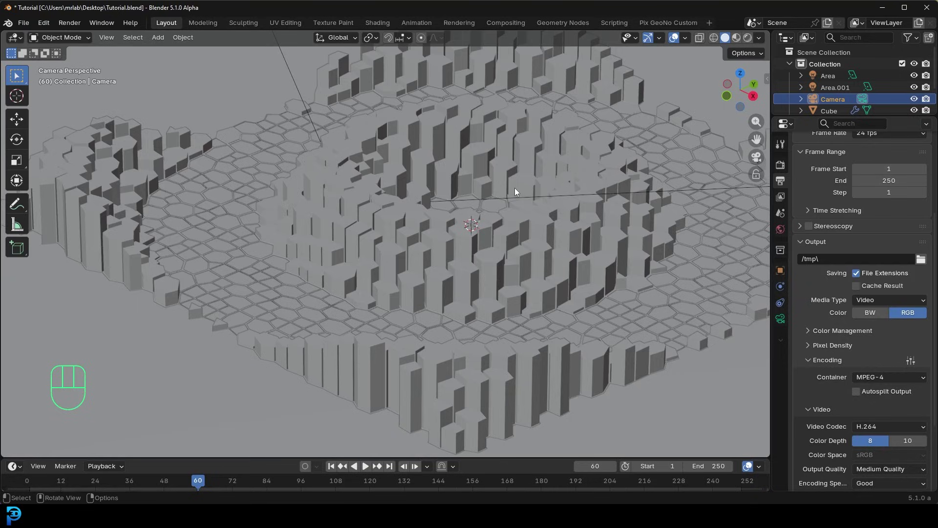
scroll(450, 172, "down", 3)
middle_click_drag(439, 174, 388, 189)
scroll(406, 200, "up", 3)
middle_click_drag(425, 215, 390, 211)
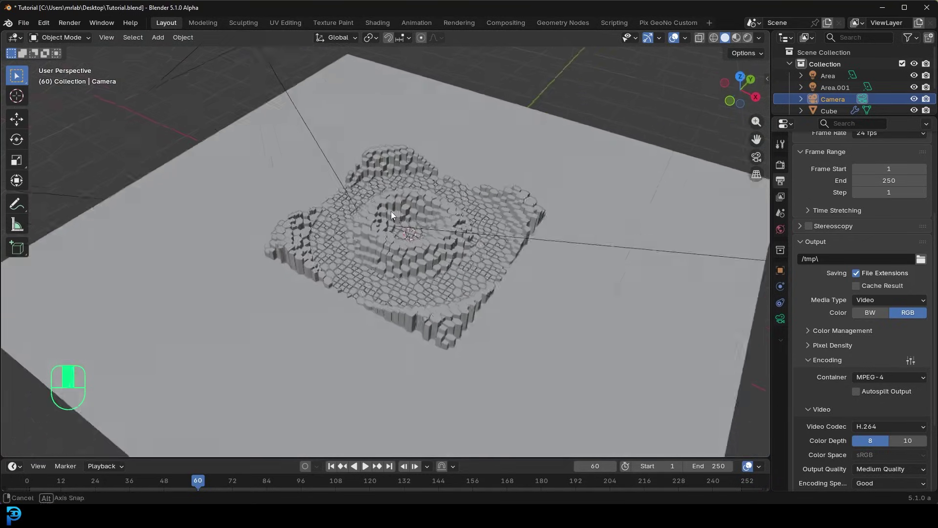